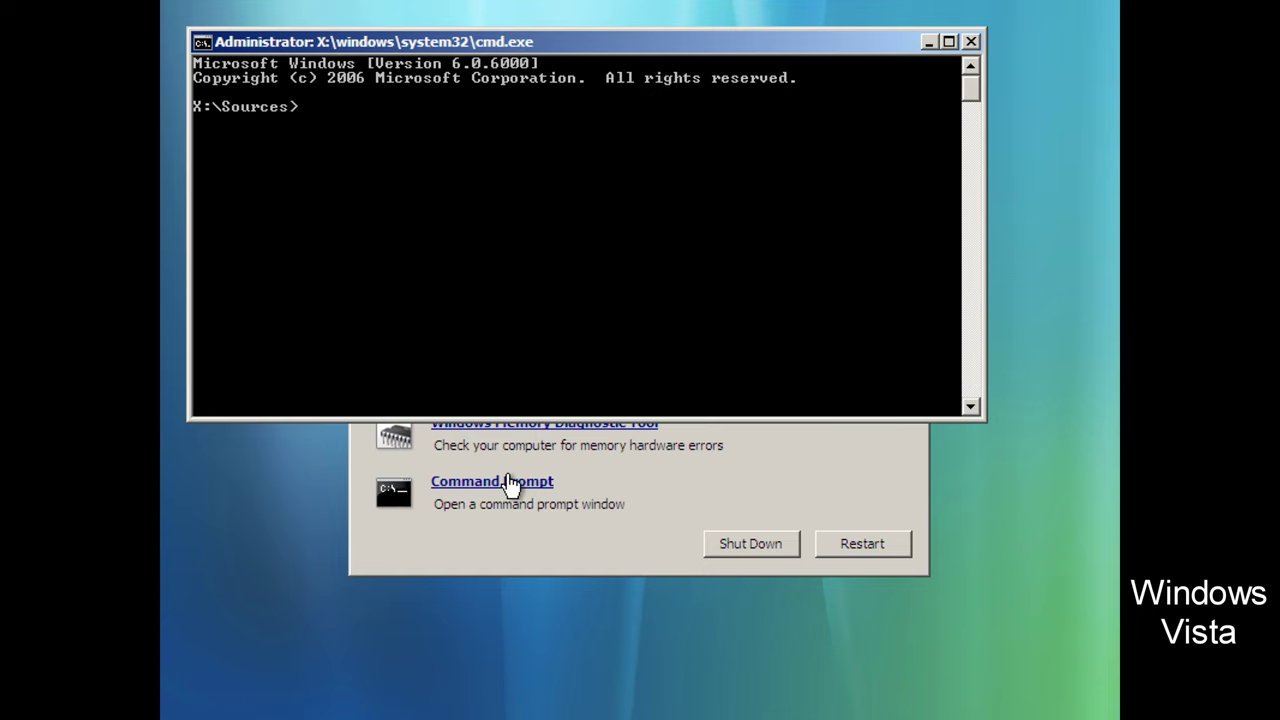
# Step: Close the Command Prompt and shut down the computer from the Windows Vista recovery options
pyautogui.click(972, 42)
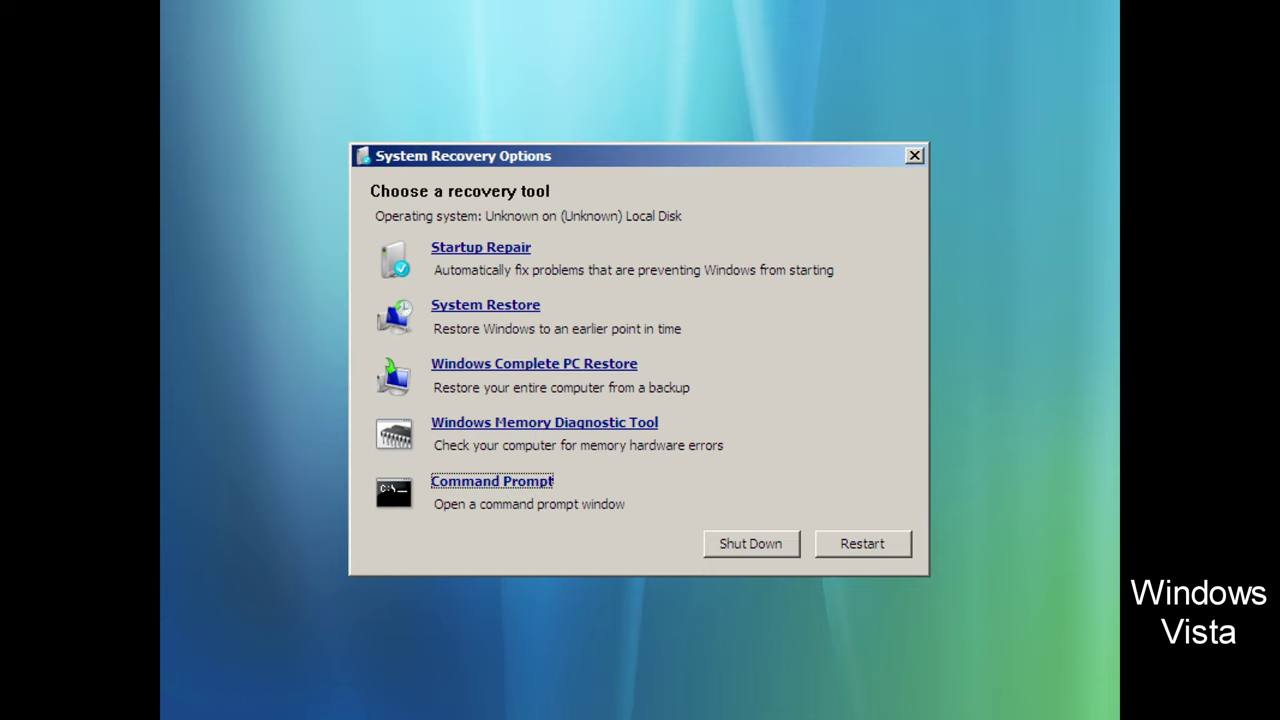
pyautogui.click(745, 540)
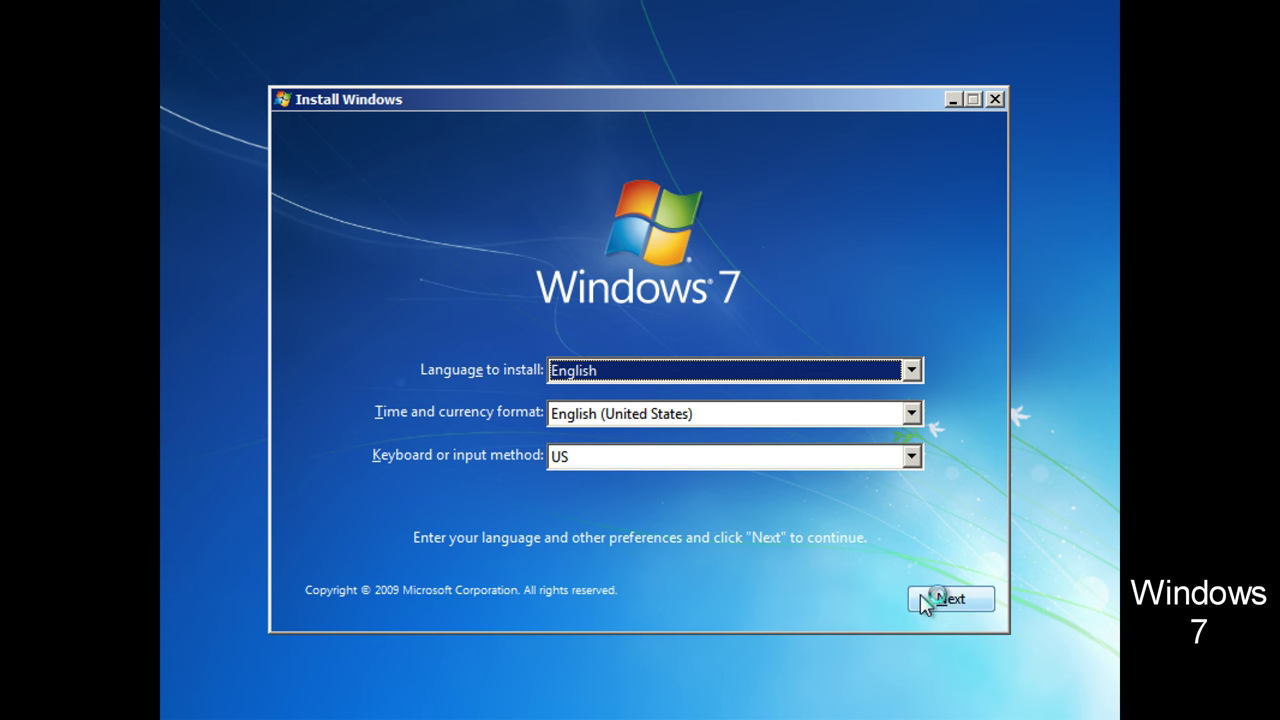
# Step: Open a Command Prompt from Windows 7 setup by choosing to repair the computer with the recovery tools
pyautogui.click(922, 598)
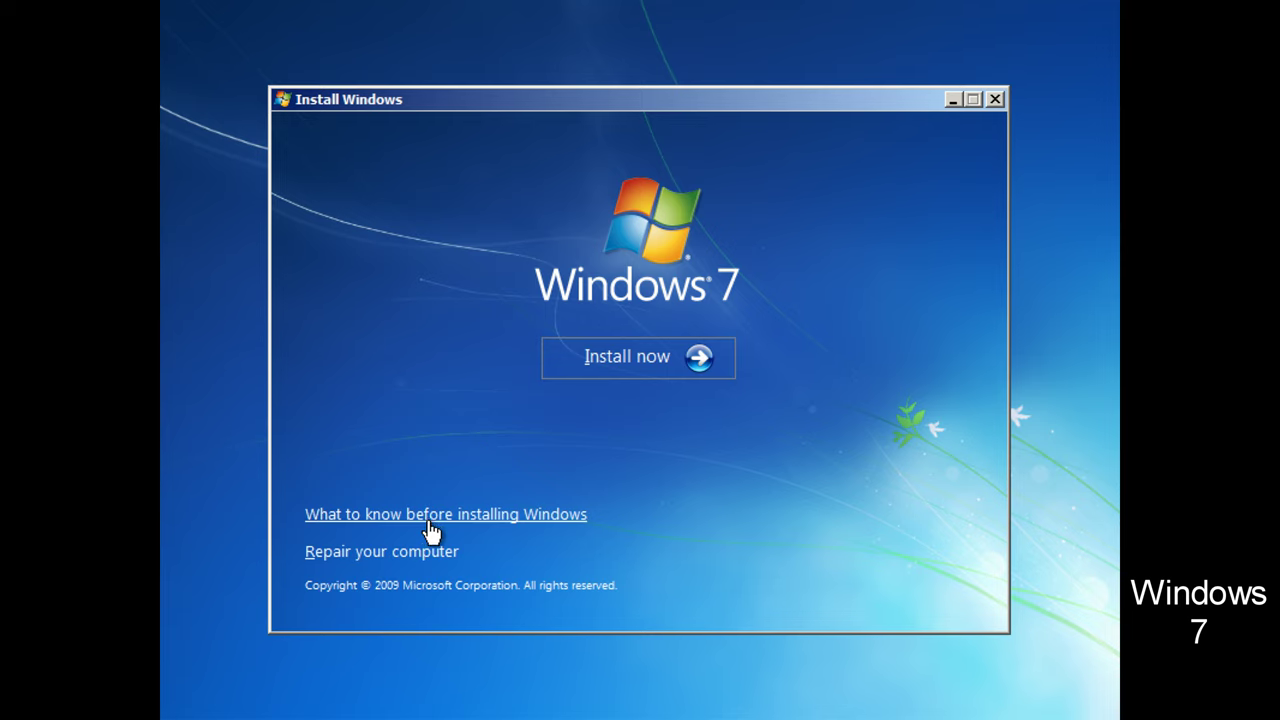
pyautogui.click(407, 556)
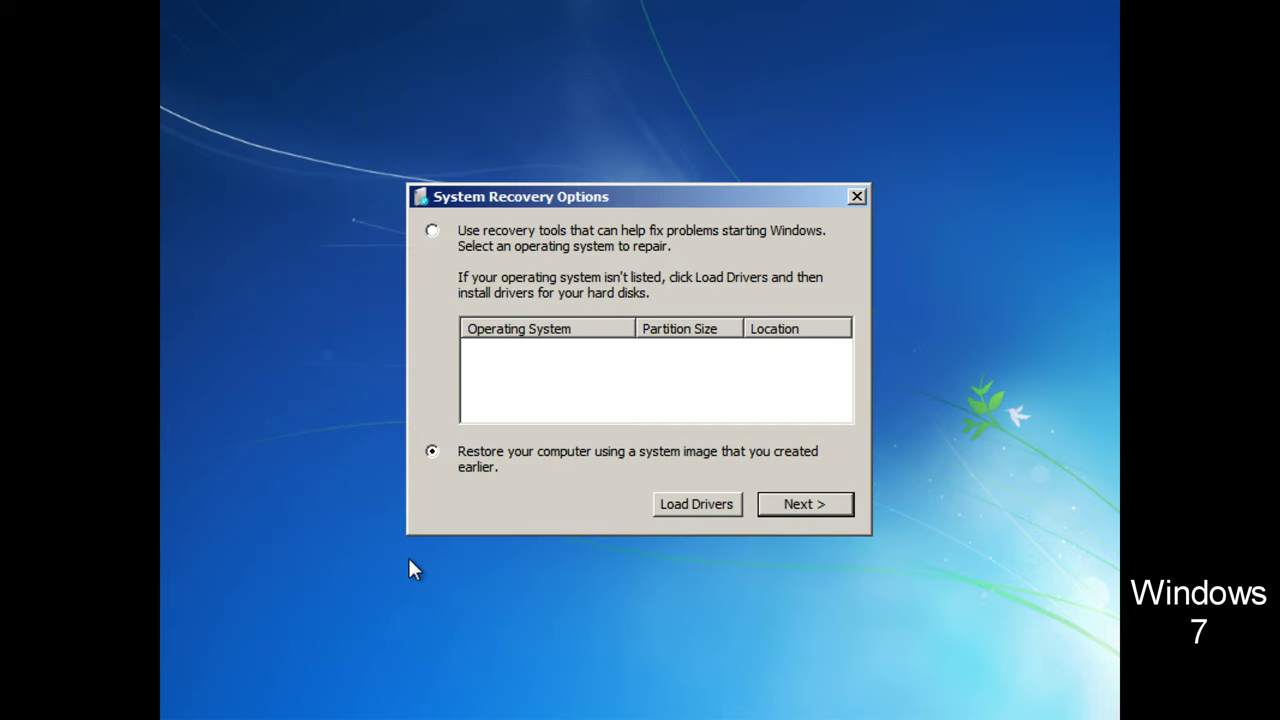
pyautogui.click(432, 231)
pyautogui.click(818, 512)
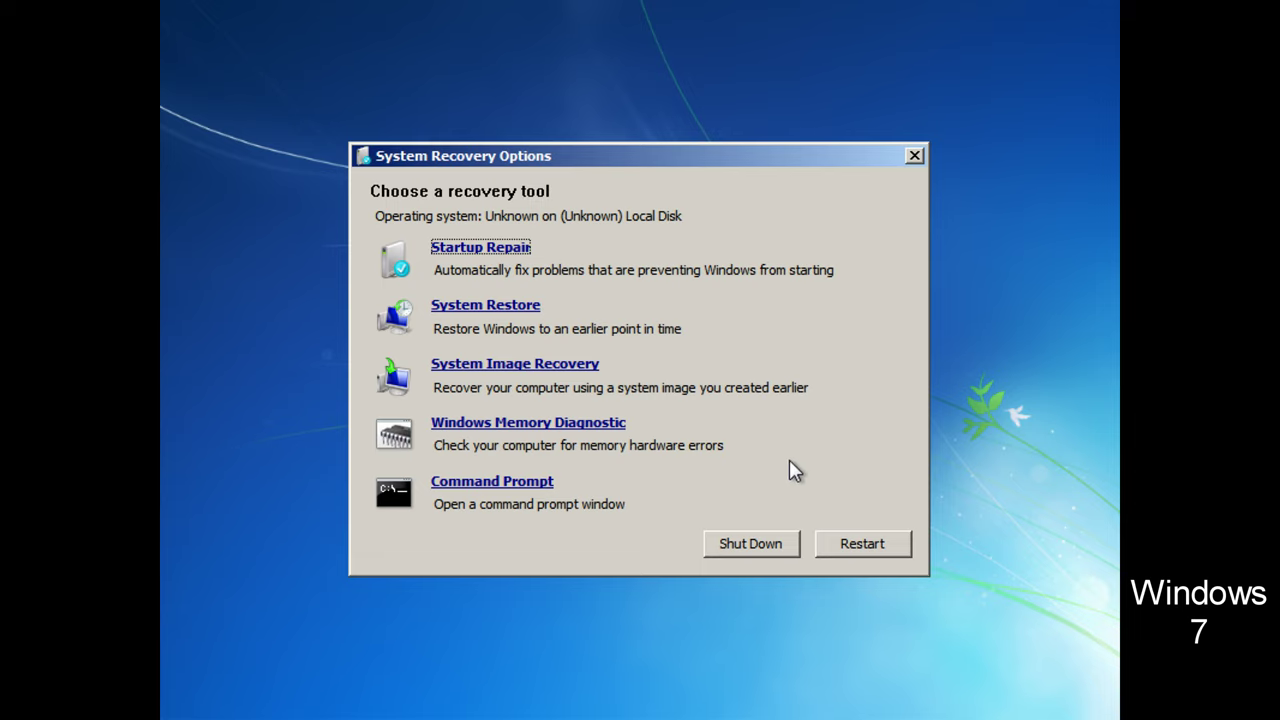
pyautogui.click(527, 491)
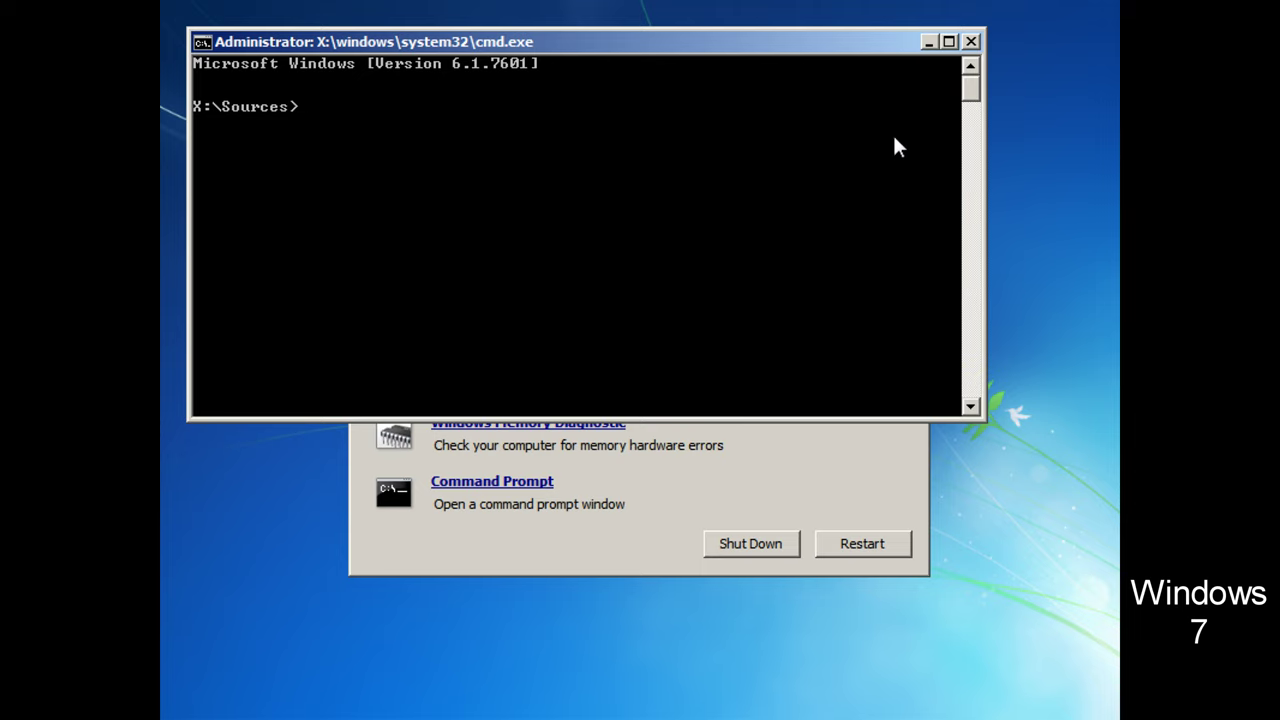
# Step: Close the Command Prompt and shut down the computer from the Windows 7 recovery options
pyautogui.click(971, 42)
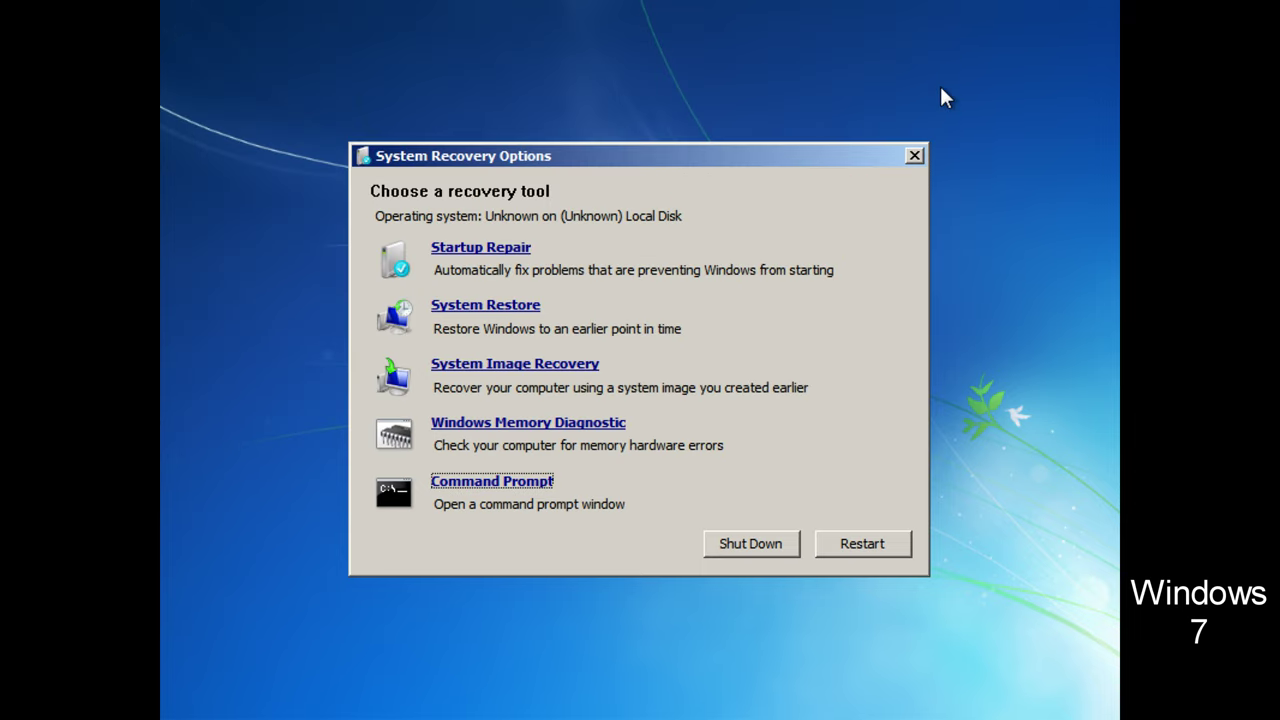
pyautogui.click(760, 546)
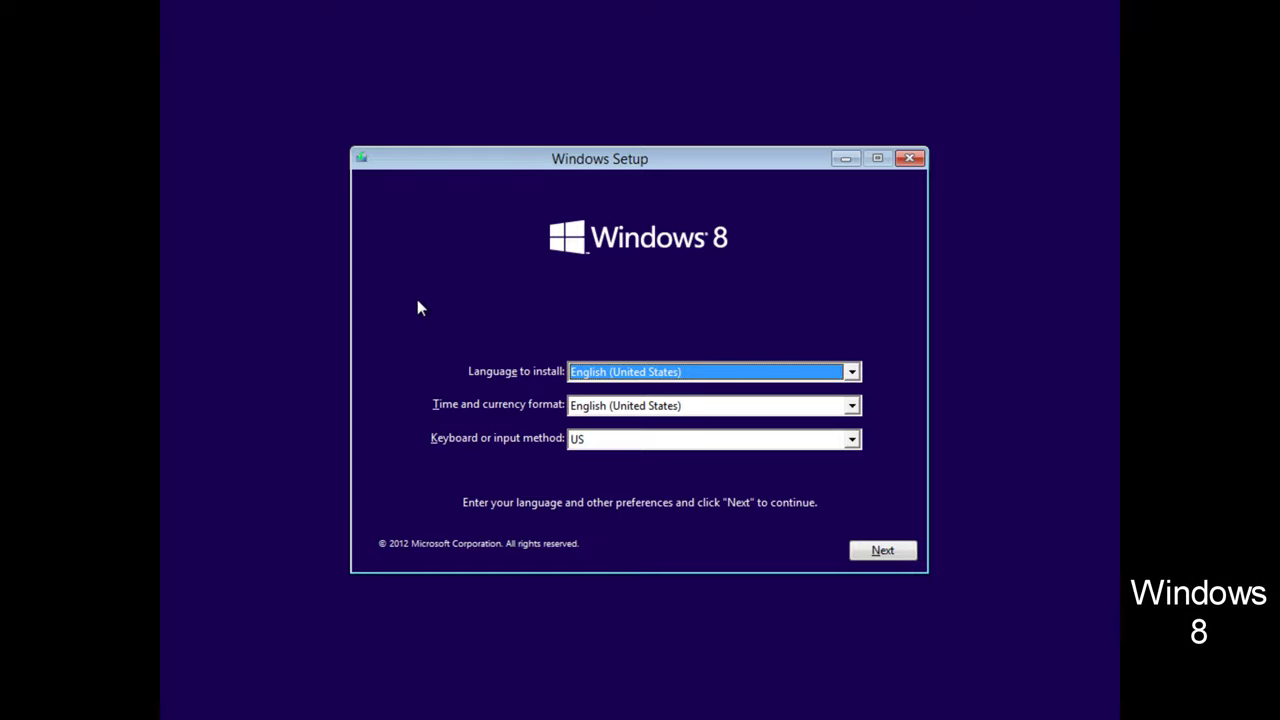
# Step: Open a Command Prompt from Windows 8 setup through the repair environment's advanced troubleshooting options
pyautogui.click(866, 553)
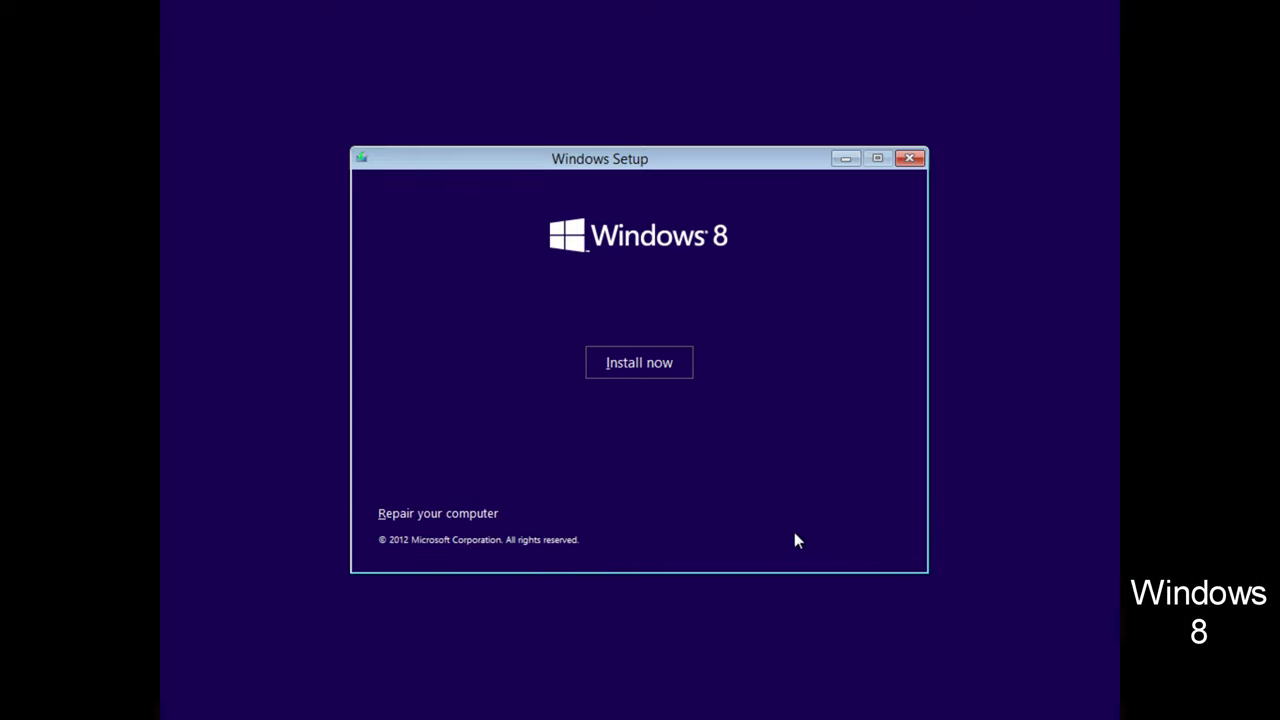
pyautogui.click(482, 514)
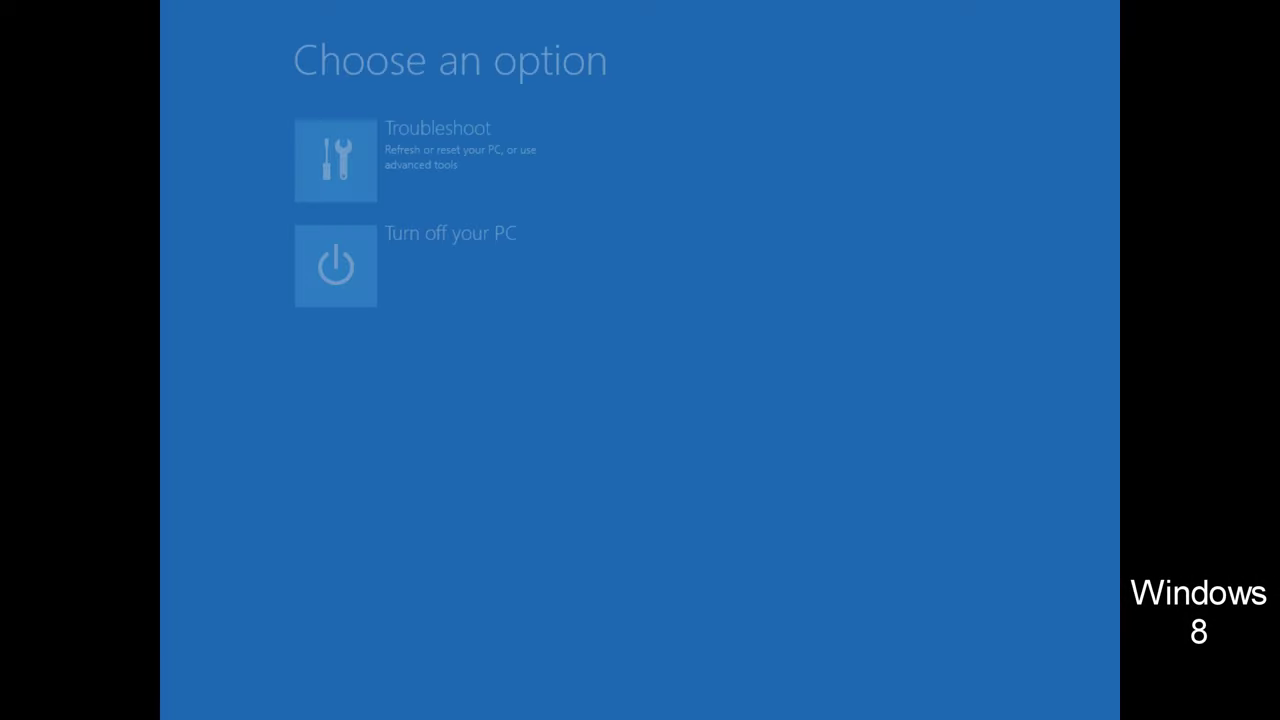
pyautogui.click(431, 150)
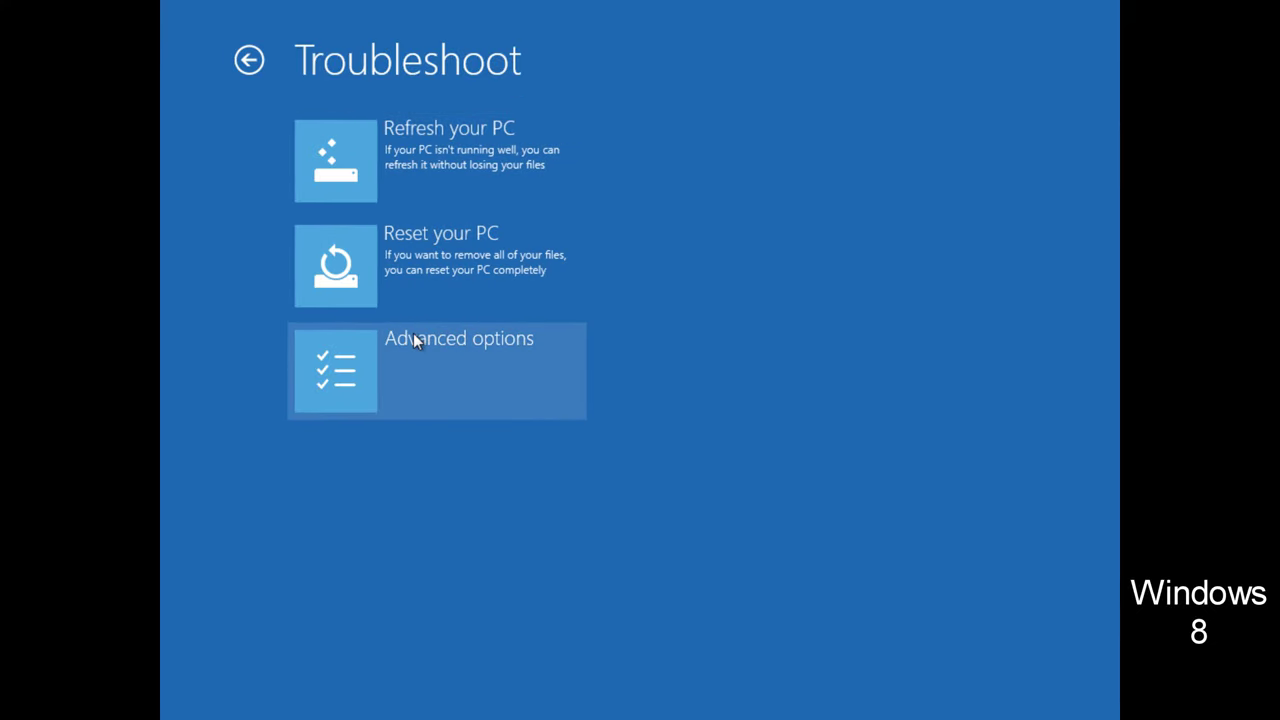
pyautogui.click(414, 337)
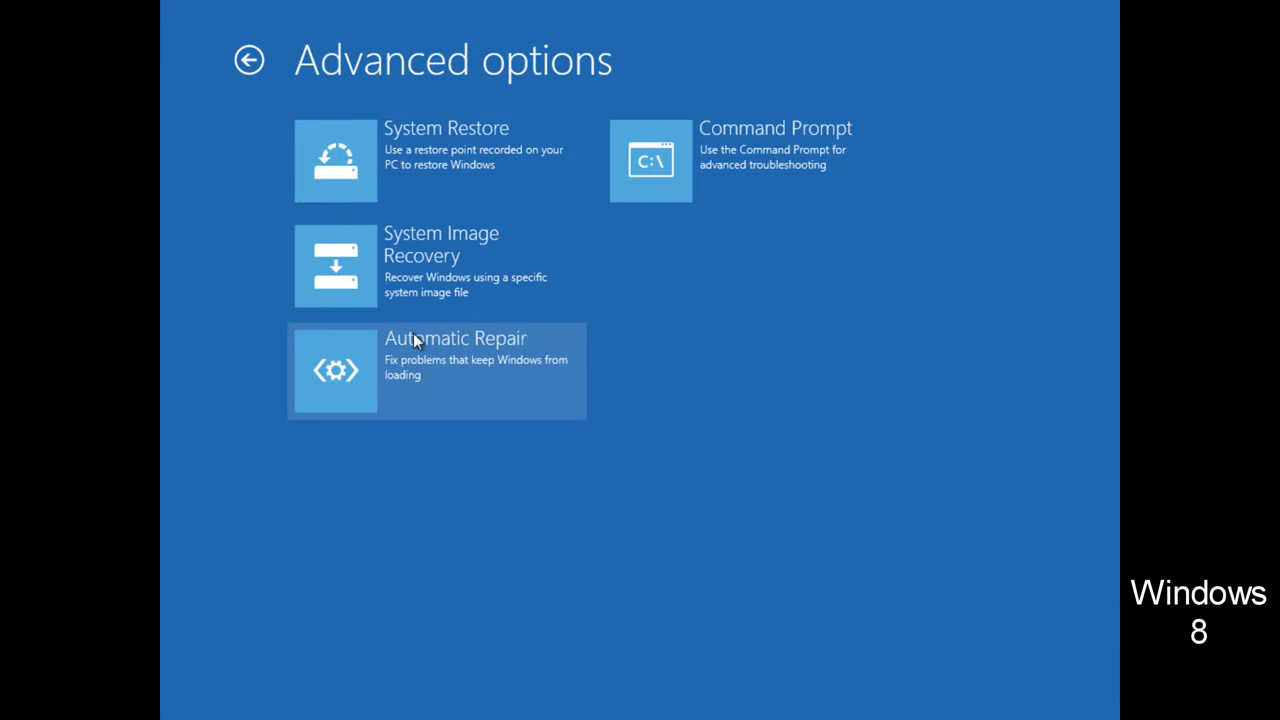
pyautogui.click(651, 203)
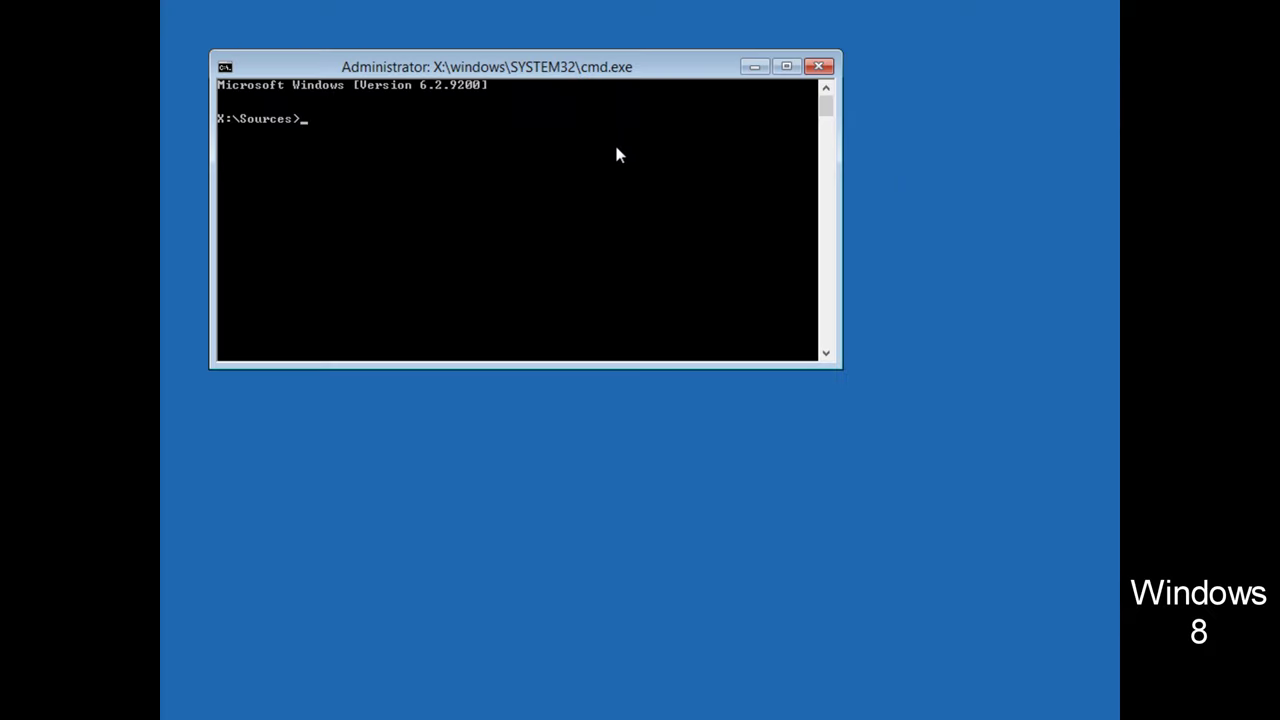
# Step: Move the Command Prompt window toward the middle of the screen and close it
pyautogui.moveTo(552, 77); pyautogui.dragTo(790, 195)
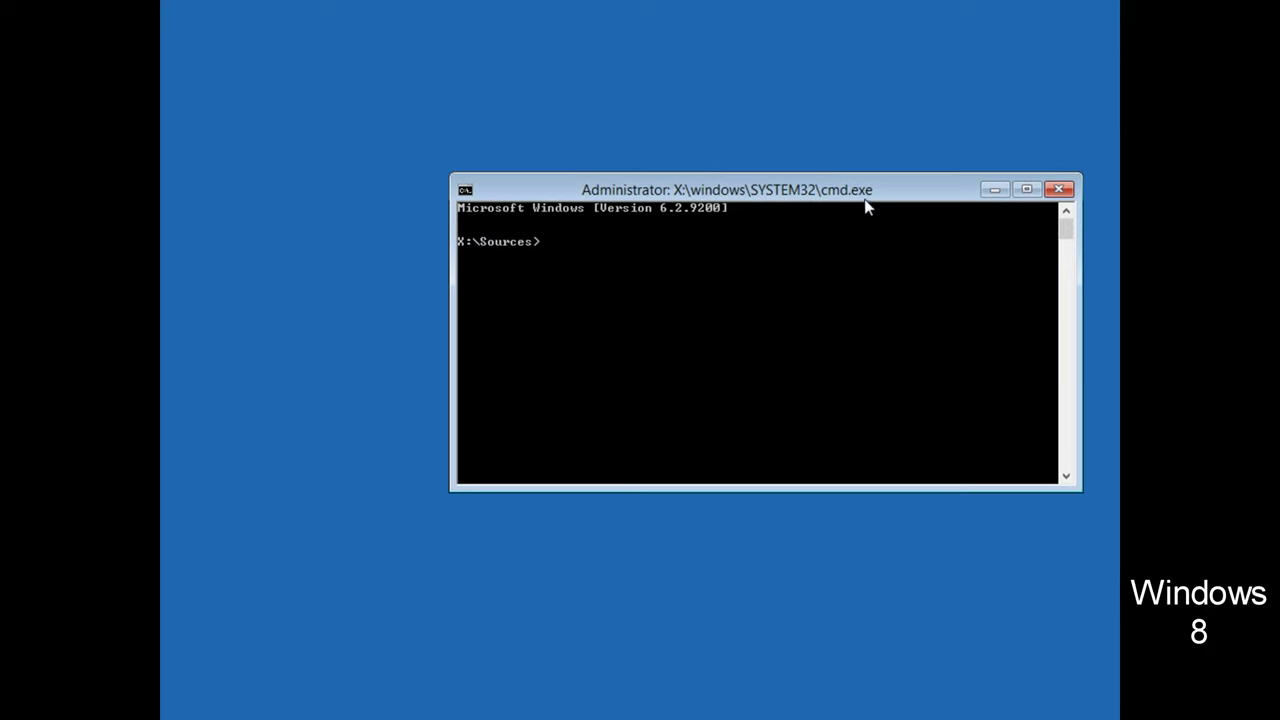
pyautogui.click(1058, 187)
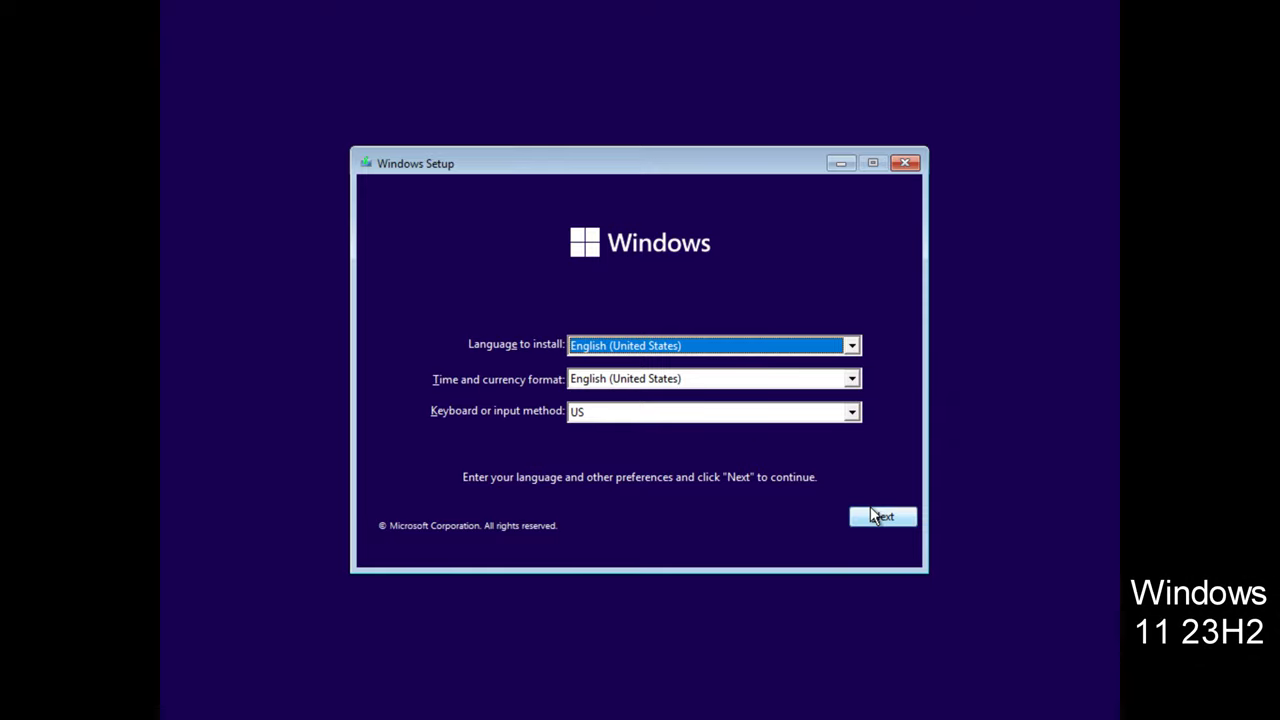
# Step: Open a Command Prompt from Windows 11 23H2 setup through the repair environment's advanced troubleshooting options
pyautogui.click(872, 516)
pyautogui.click(457, 517)
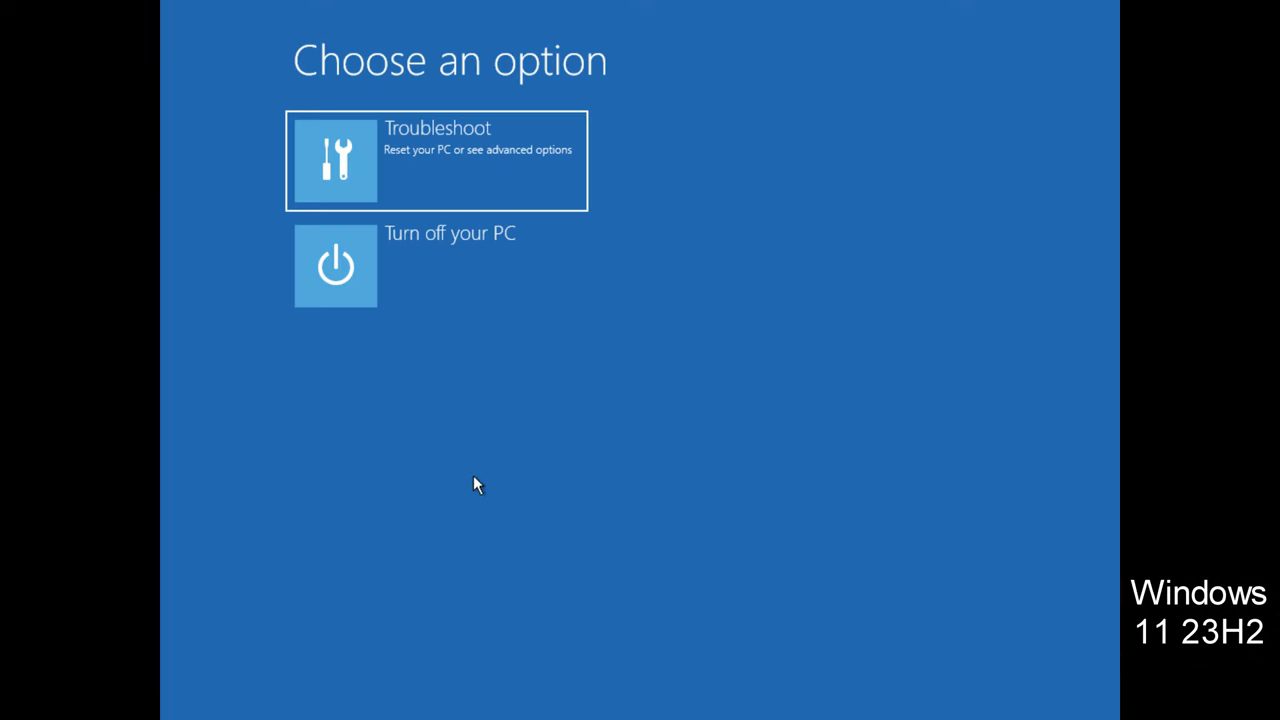
pyautogui.click(447, 146)
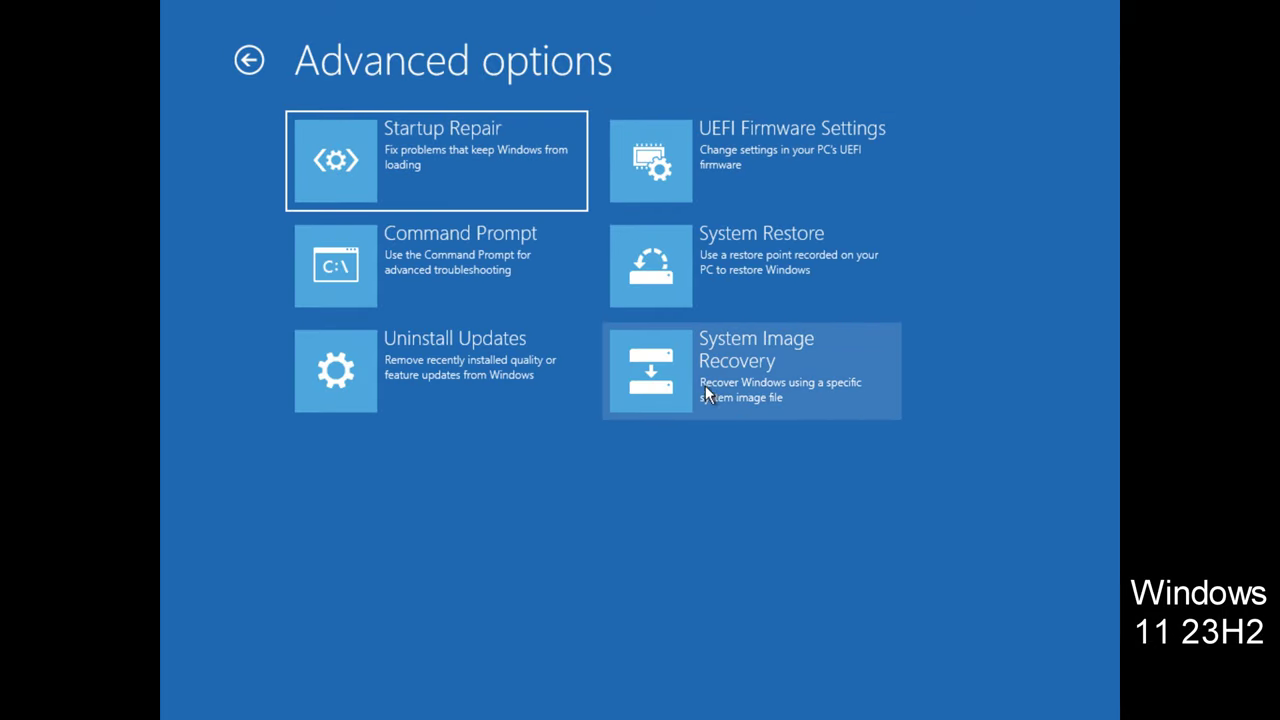
pyautogui.click(474, 249)
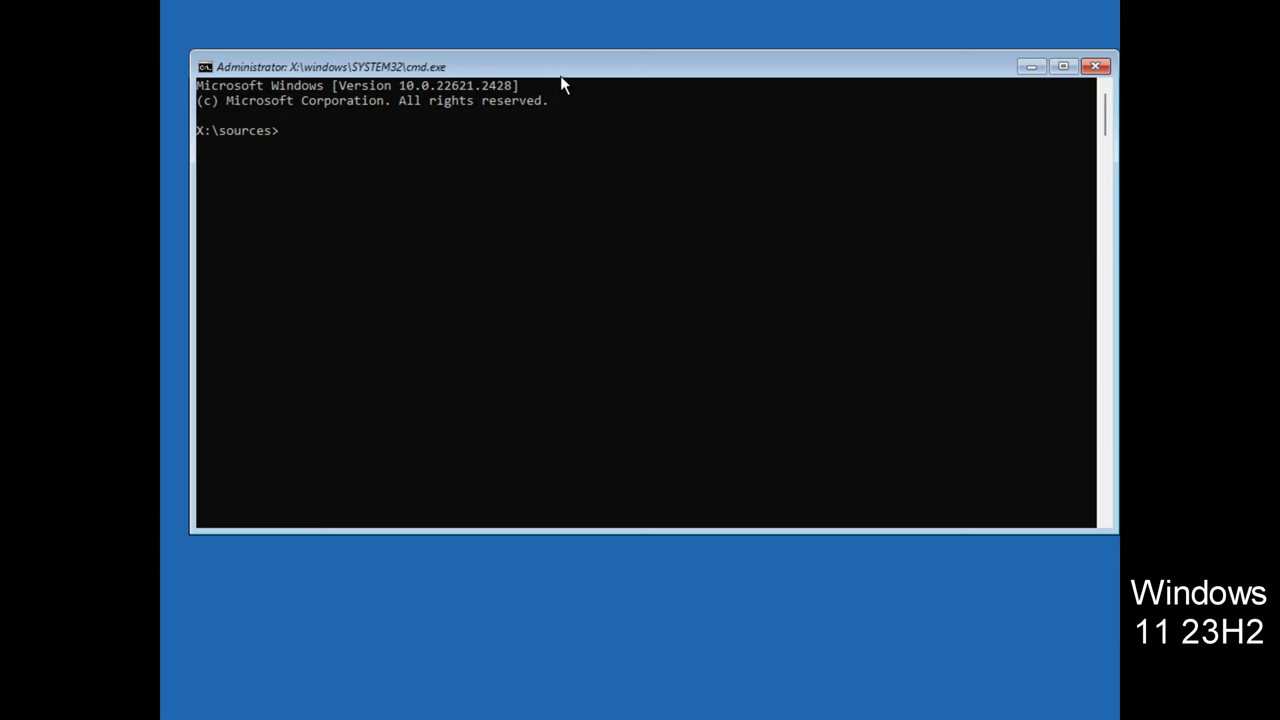
# Step: Shift the Command Prompt window slightly, close it and turn off the Windows 11 23H2 PC
pyautogui.moveTo(560, 76)
pyautogui.mouseDown()
pyautogui.moveTo(548, 45)
pyautogui.moveTo(559, 80)
pyautogui.mouseUp()
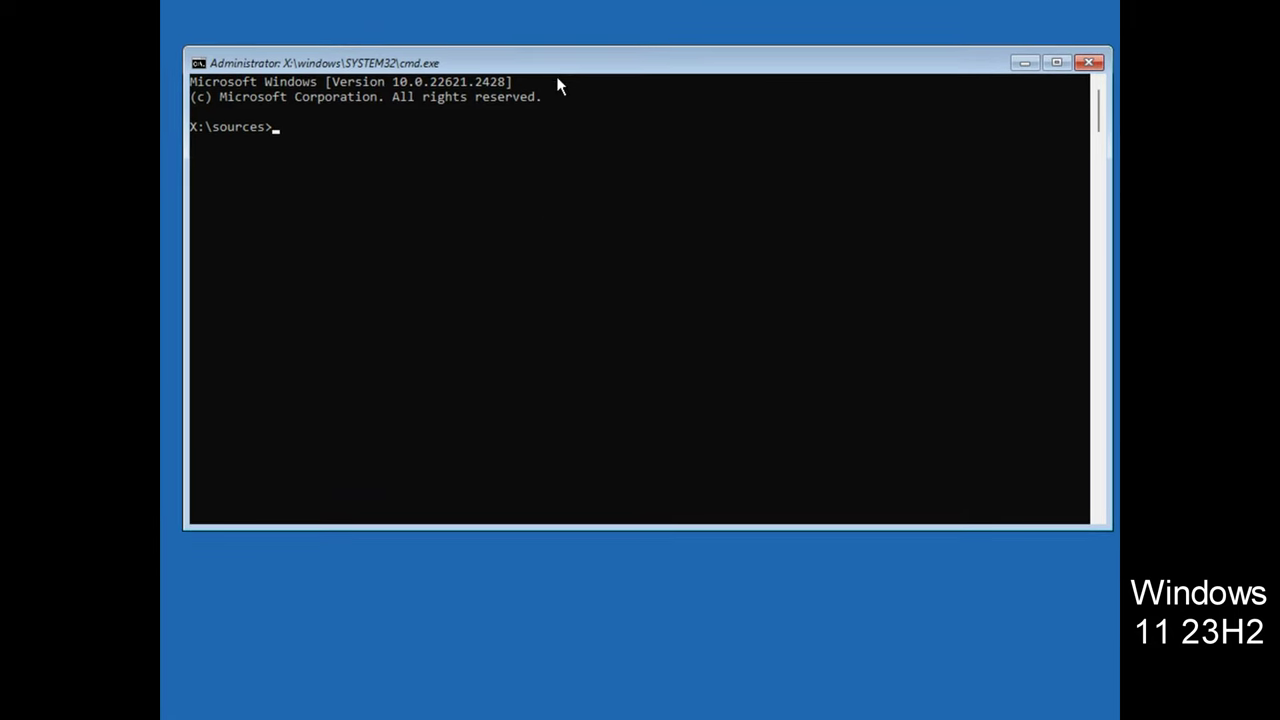
pyautogui.click(1089, 62)
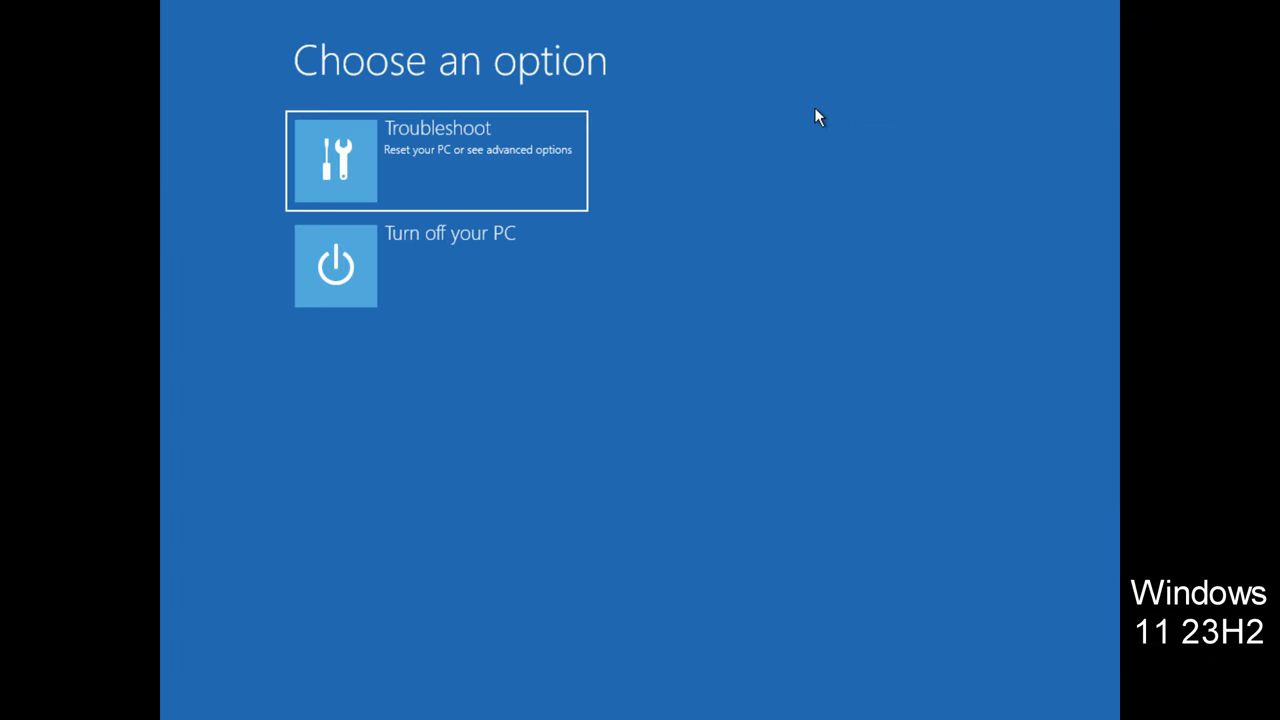
pyautogui.click(491, 252)
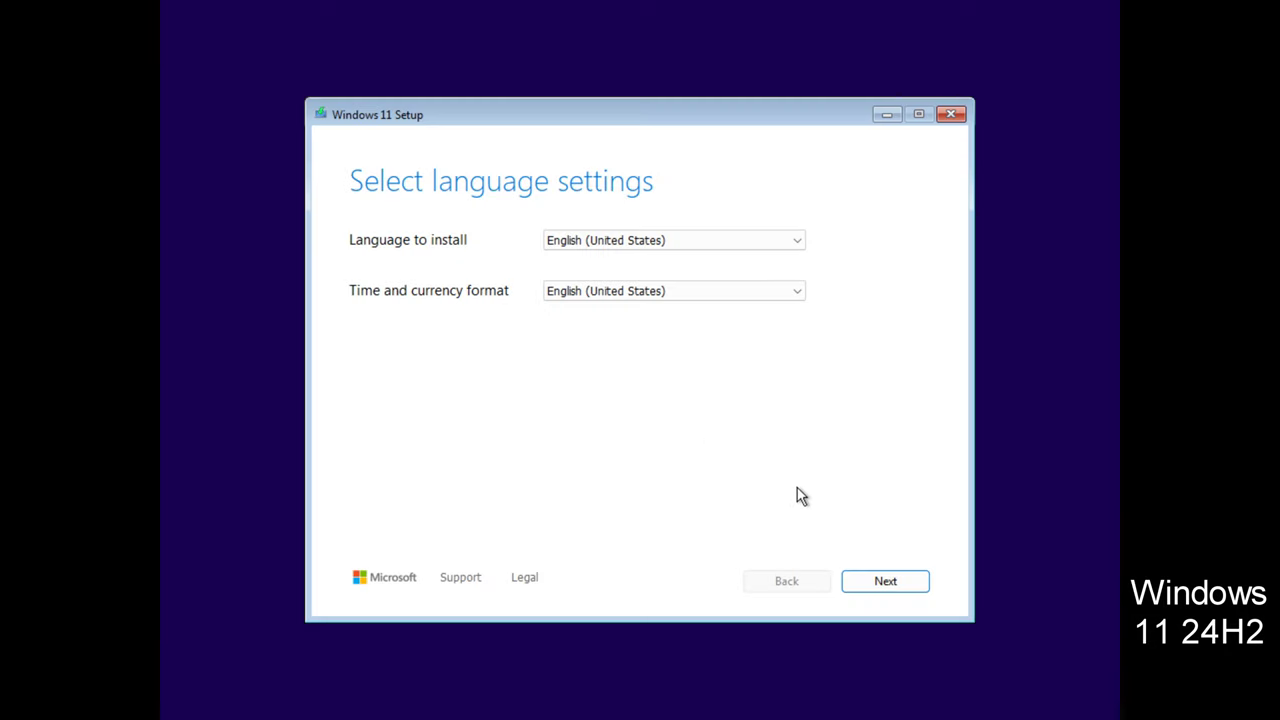
# Step: Open a Command Prompt from Windows 11 24H2 setup by choosing Repair my PC, the US keyboard layout and the troubleshooting options
pyautogui.click(886, 581)
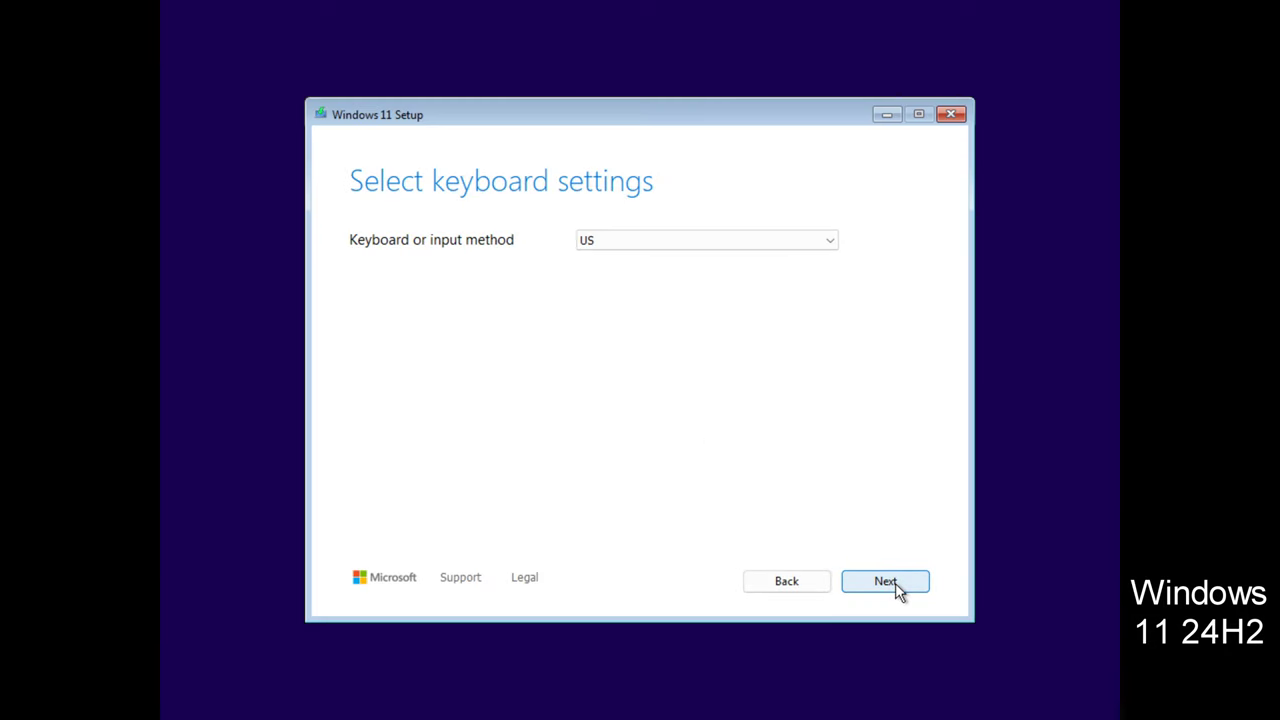
pyautogui.click(886, 581)
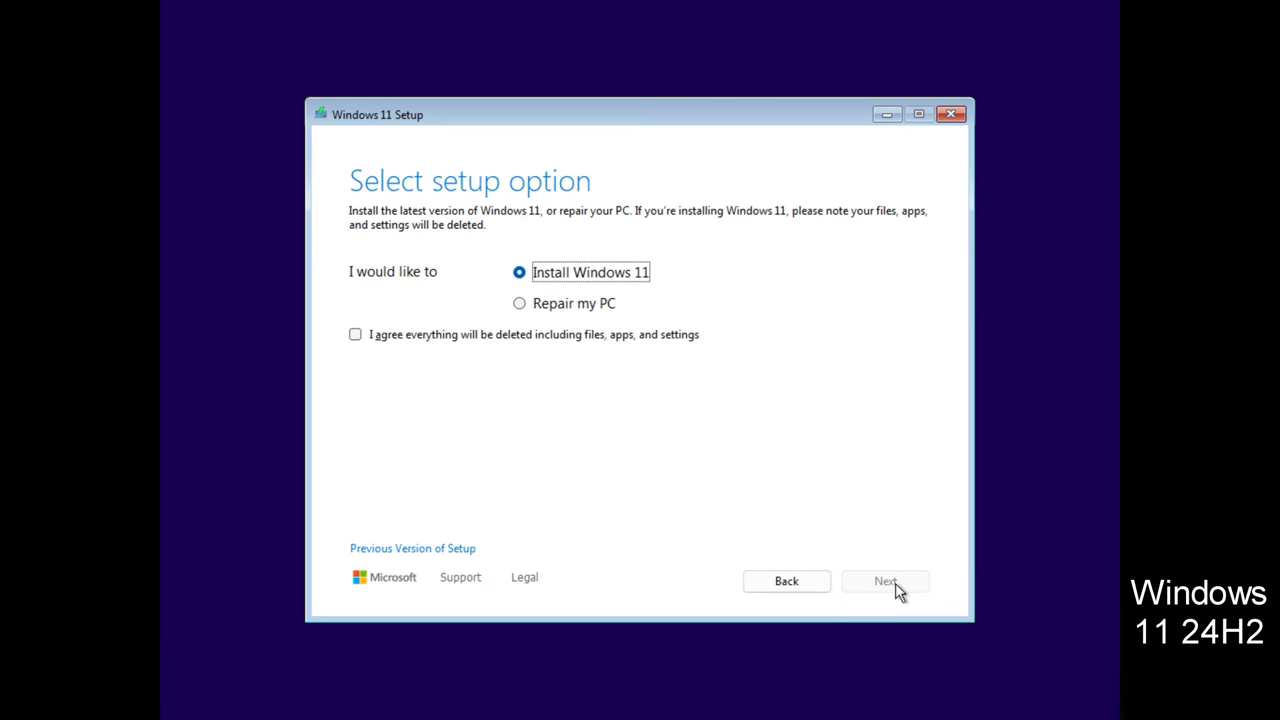
pyautogui.click(579, 303)
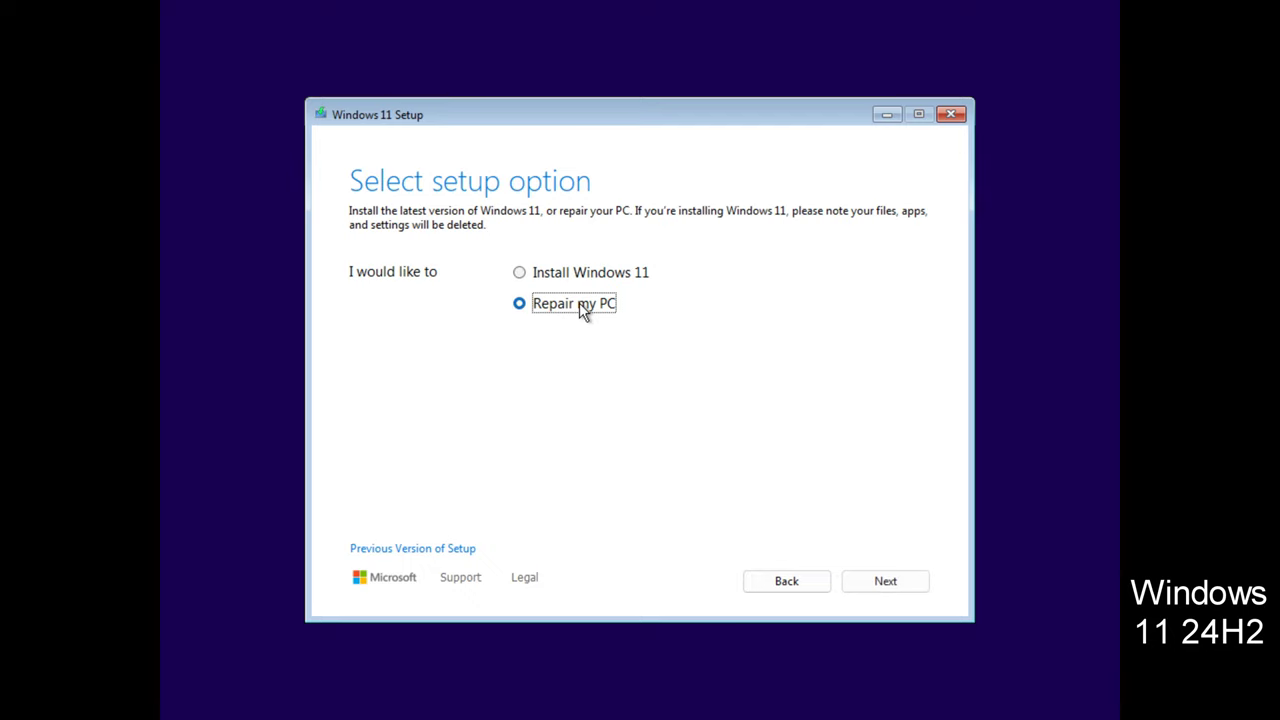
pyautogui.click(886, 581)
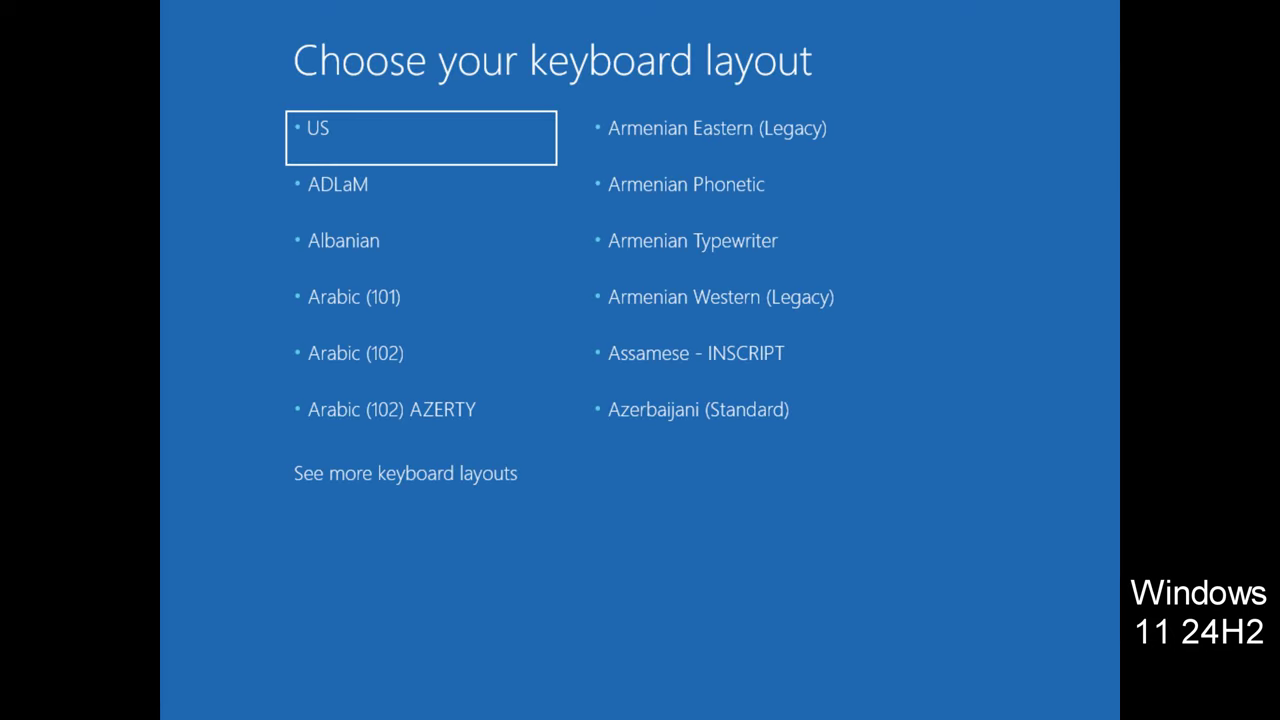
pyautogui.click(397, 132)
pyautogui.click(444, 176)
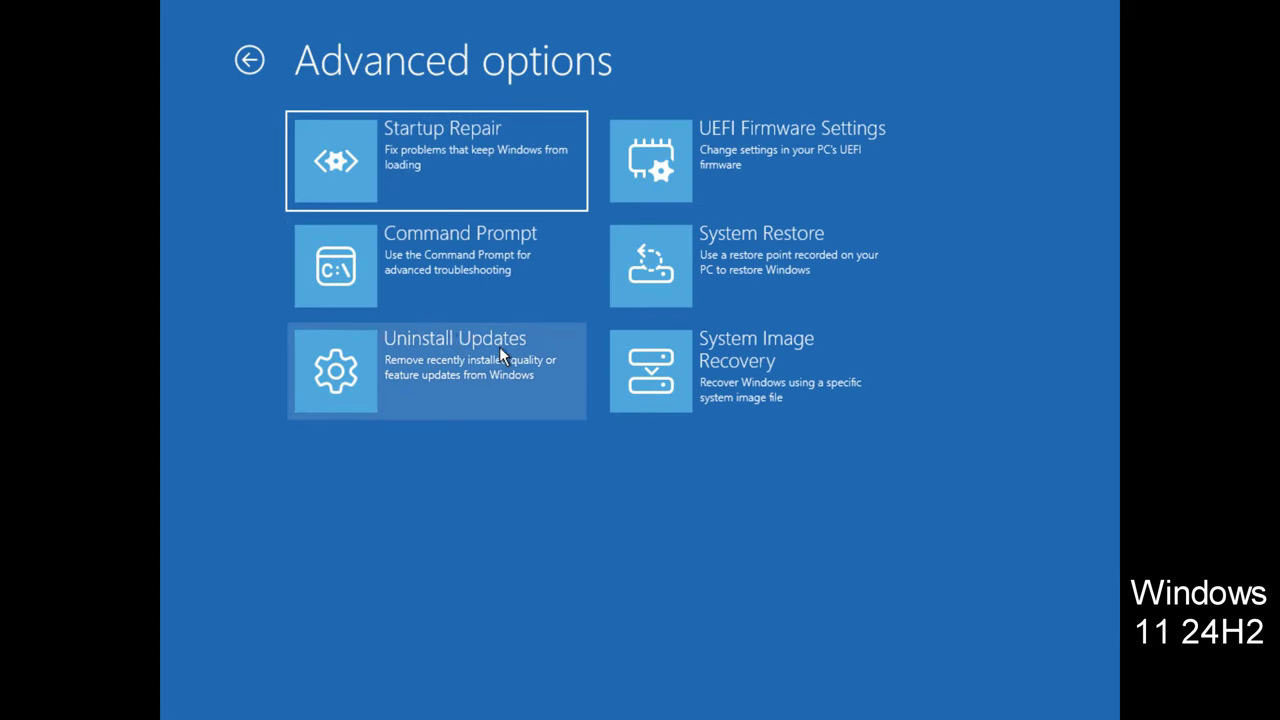
pyautogui.click(453, 265)
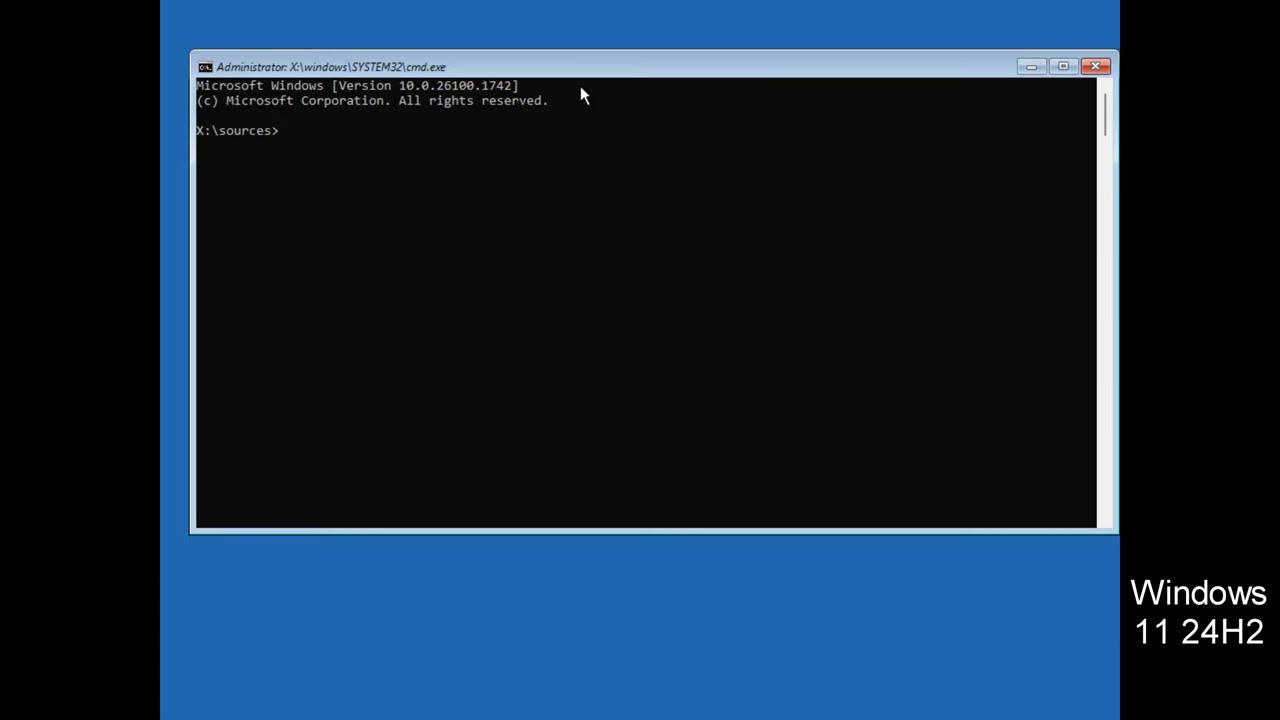
# Step: Shift the Command Prompt window slightly, close it and turn off the Windows 11 24H2 PC
pyautogui.moveTo(580, 72); pyautogui.dragTo(567, 68)
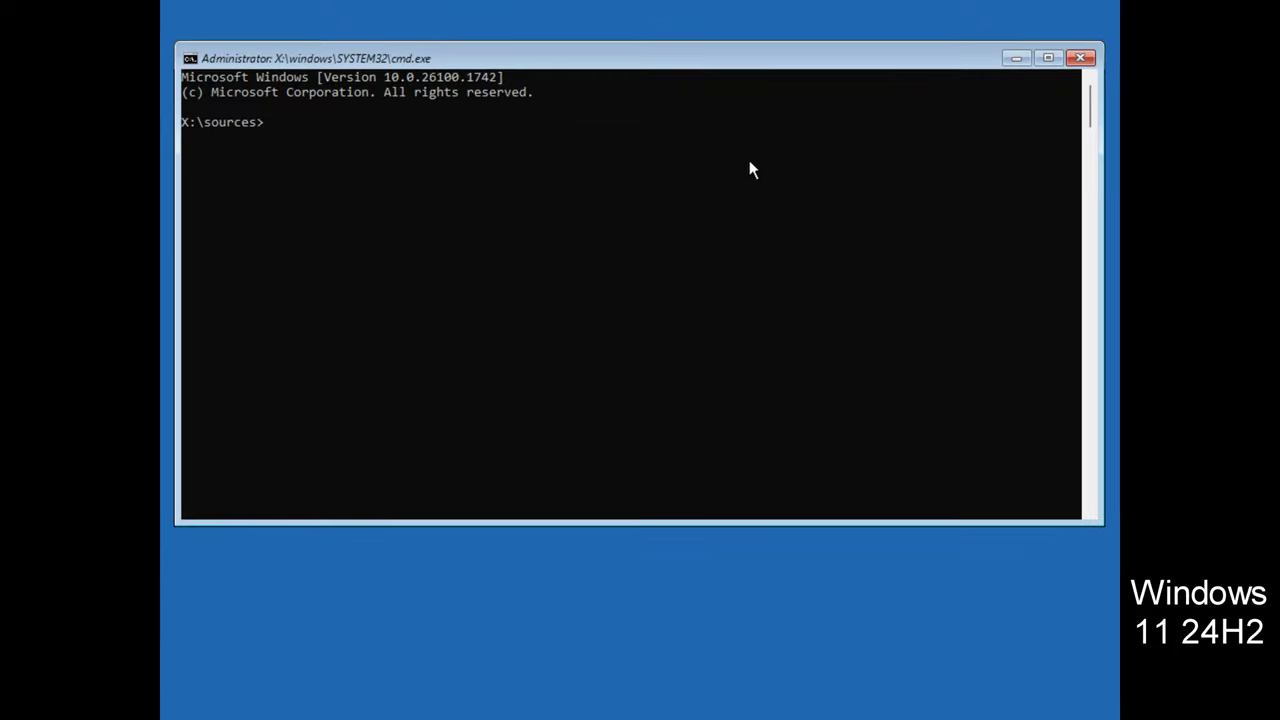
pyautogui.click(1079, 57)
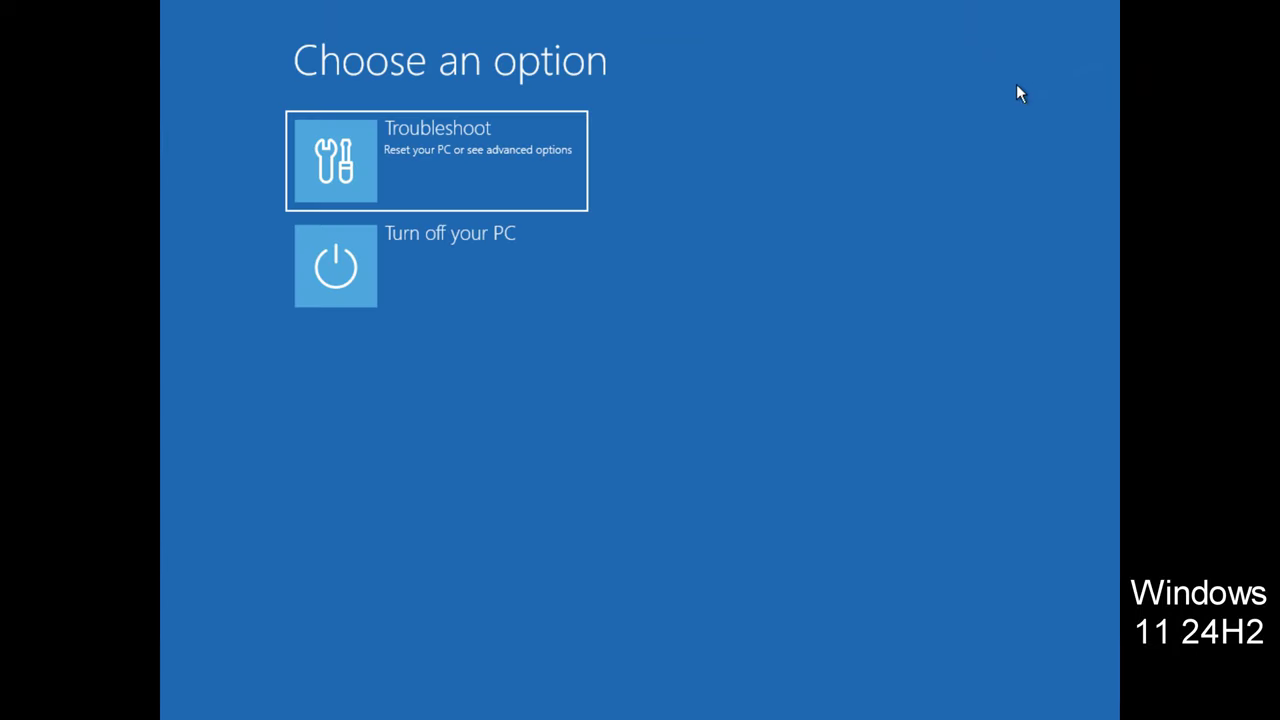
pyautogui.click(484, 280)
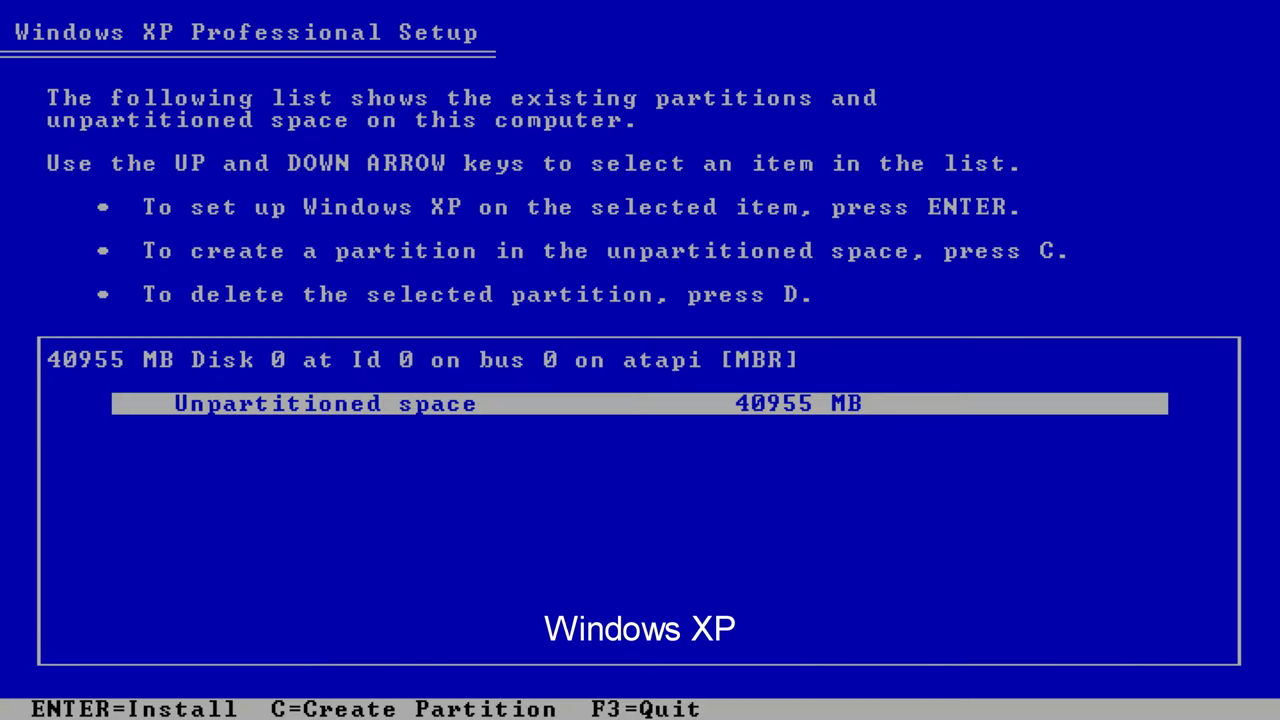
# Step: Create a 20000 MB partition in the disk's unpartitioned space in Windows XP setup
pyautogui.press('c')
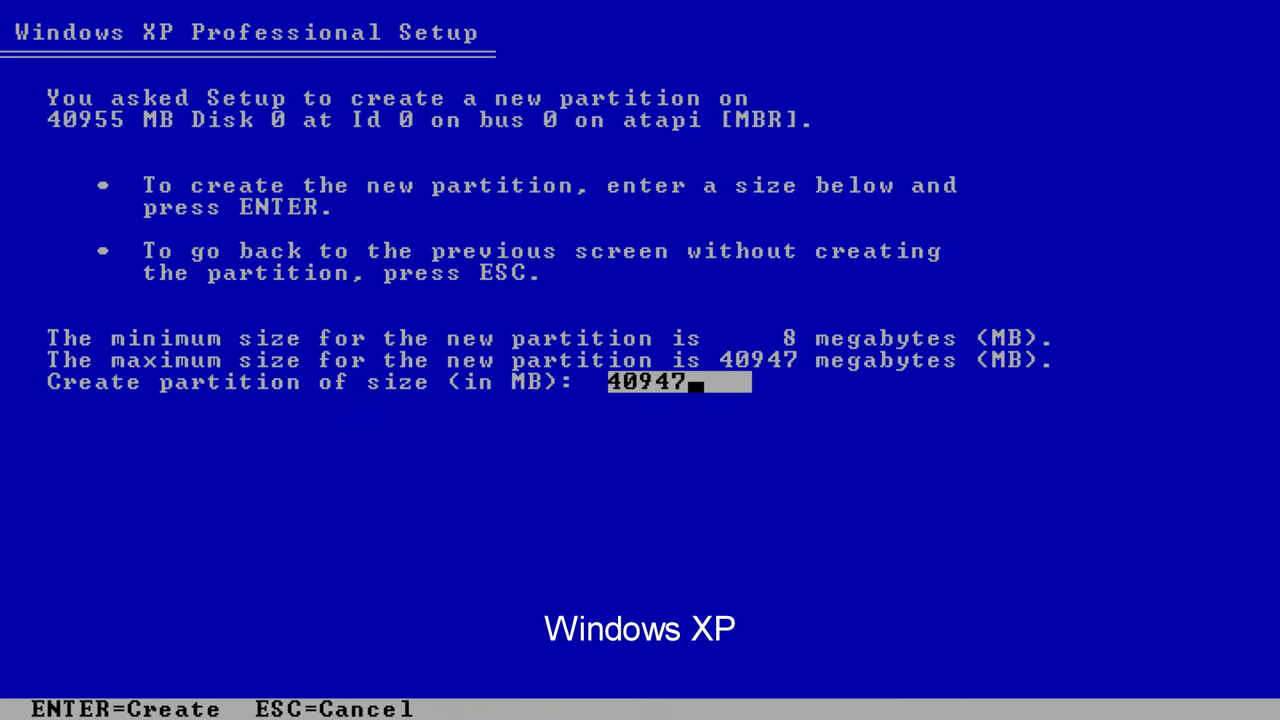
pyautogui.press('BackSpace')
pyautogui.press('BackSpace')
pyautogui.press('BackSpace')
pyautogui.press('BackSpace')
pyautogui.press('BackSpace')
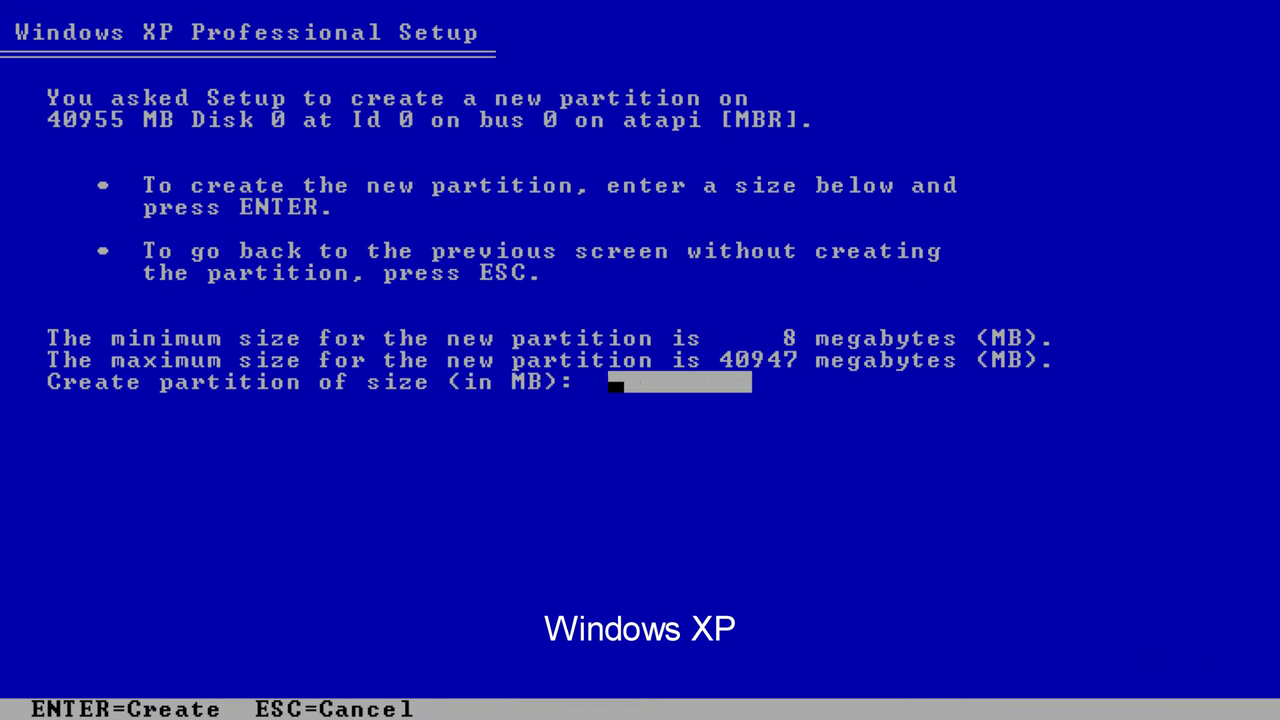
pyautogui.write('20000')
pyautogui.press('Return')
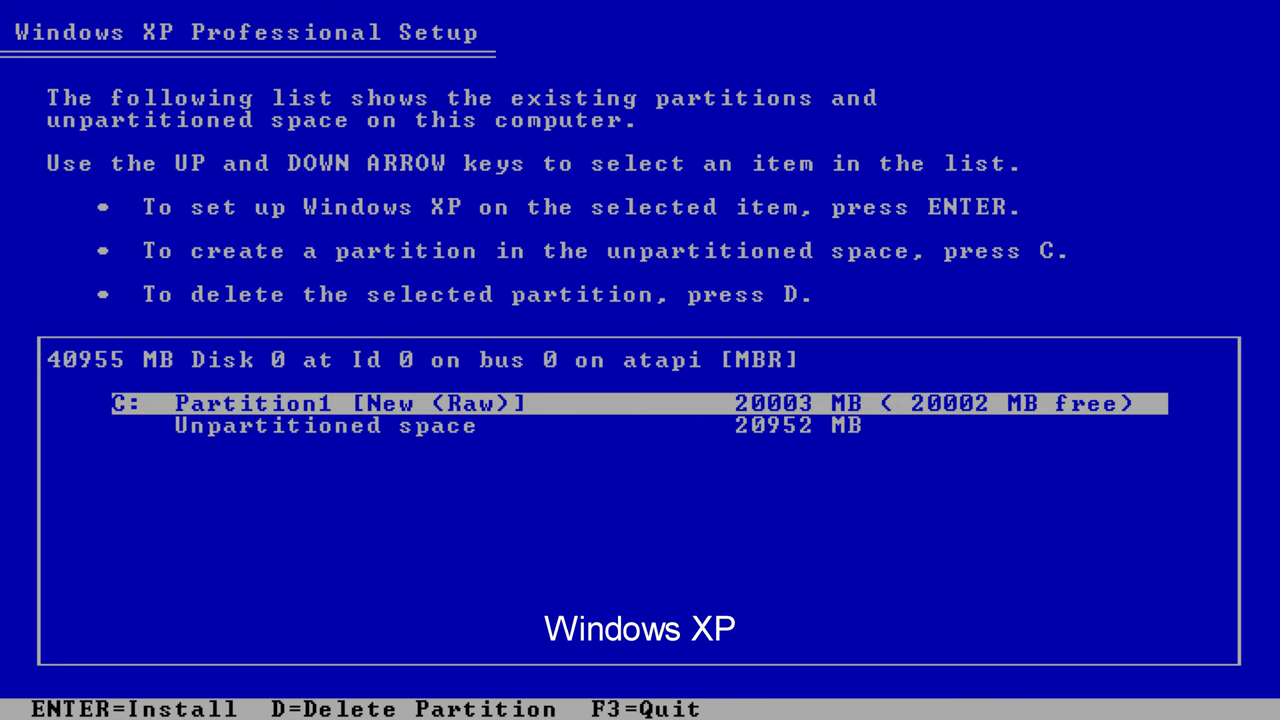
# Step: Create a second partition of 10000 MB in the remaining unpartitioned space in Windows XP setup
pyautogui.press('Down')
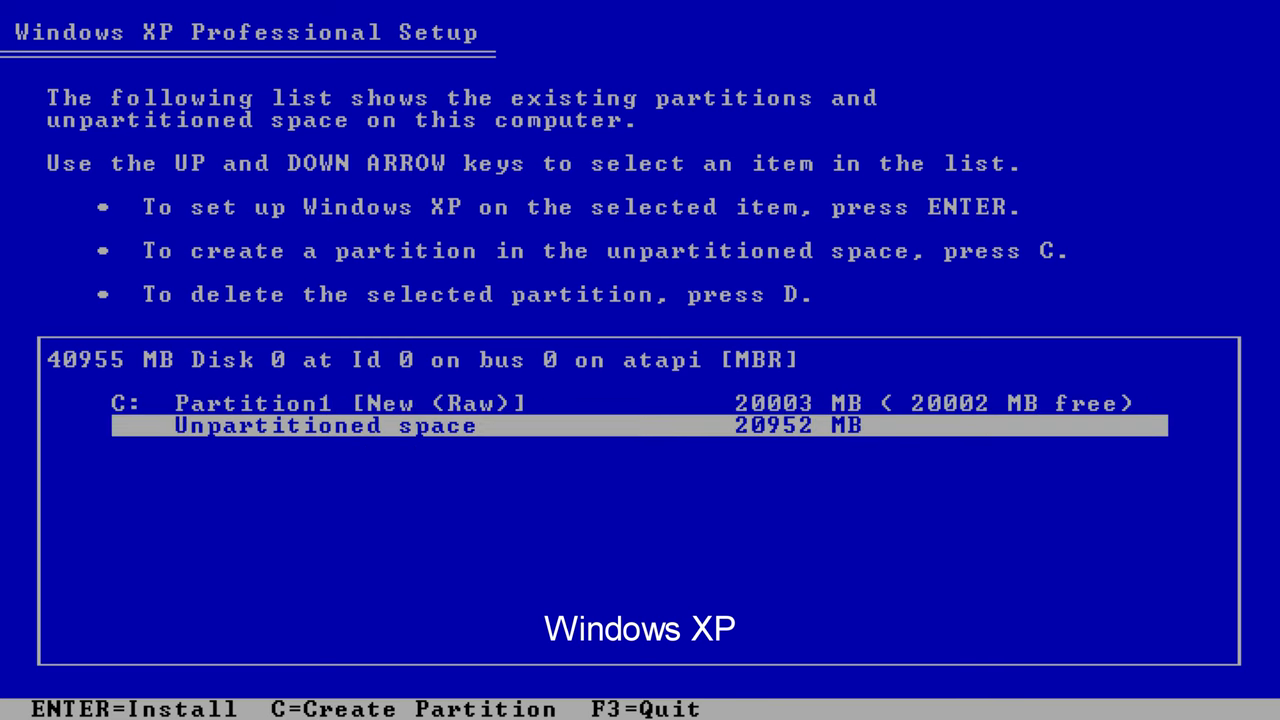
pyautogui.press('c')
pyautogui.press('BackSpace')
pyautogui.press('BackSpace')
pyautogui.press('BackSpace')
pyautogui.press('BackSpace')
pyautogui.press('BackSpace')
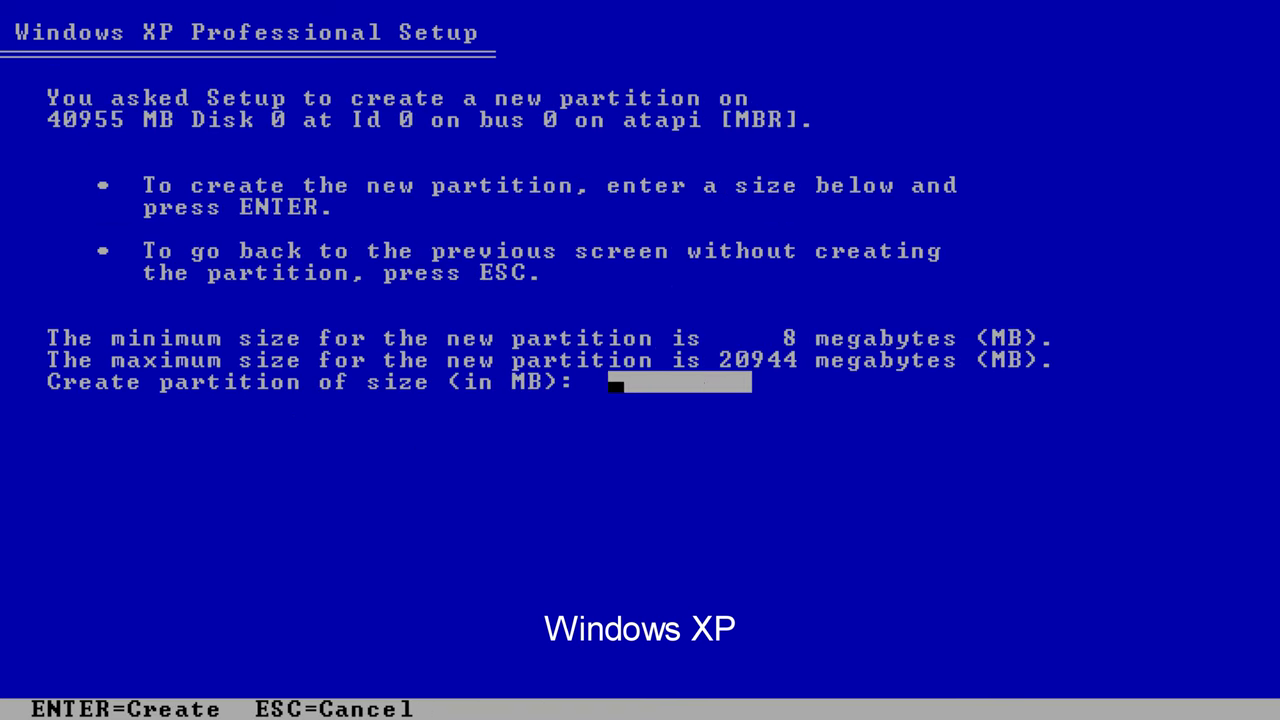
pyautogui.write('10000')
pyautogui.press('Return')
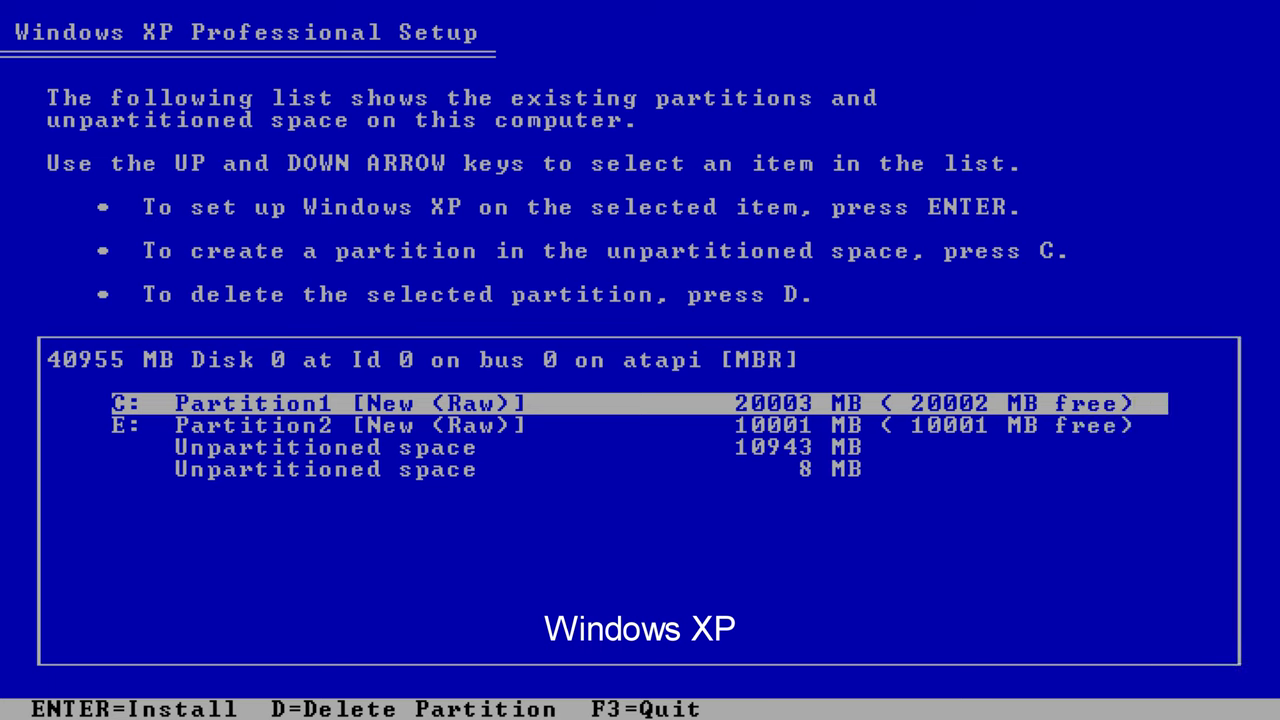
# Step: Delete partition E: and the remaining partition C: from the disk in Windows XP setup
pyautogui.press('Down')
pyautogui.press('Down')
pyautogui.press('Down')
pyautogui.press('Up')
pyautogui.press('Up')
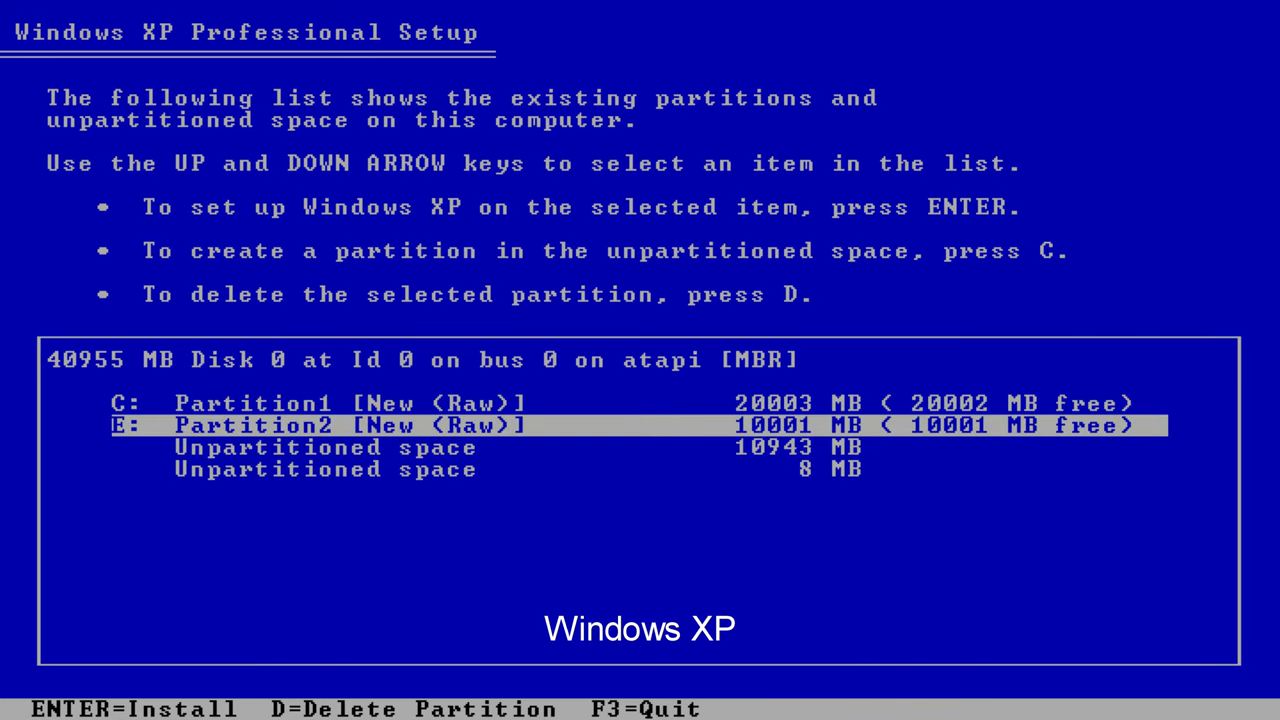
pyautogui.press('d')
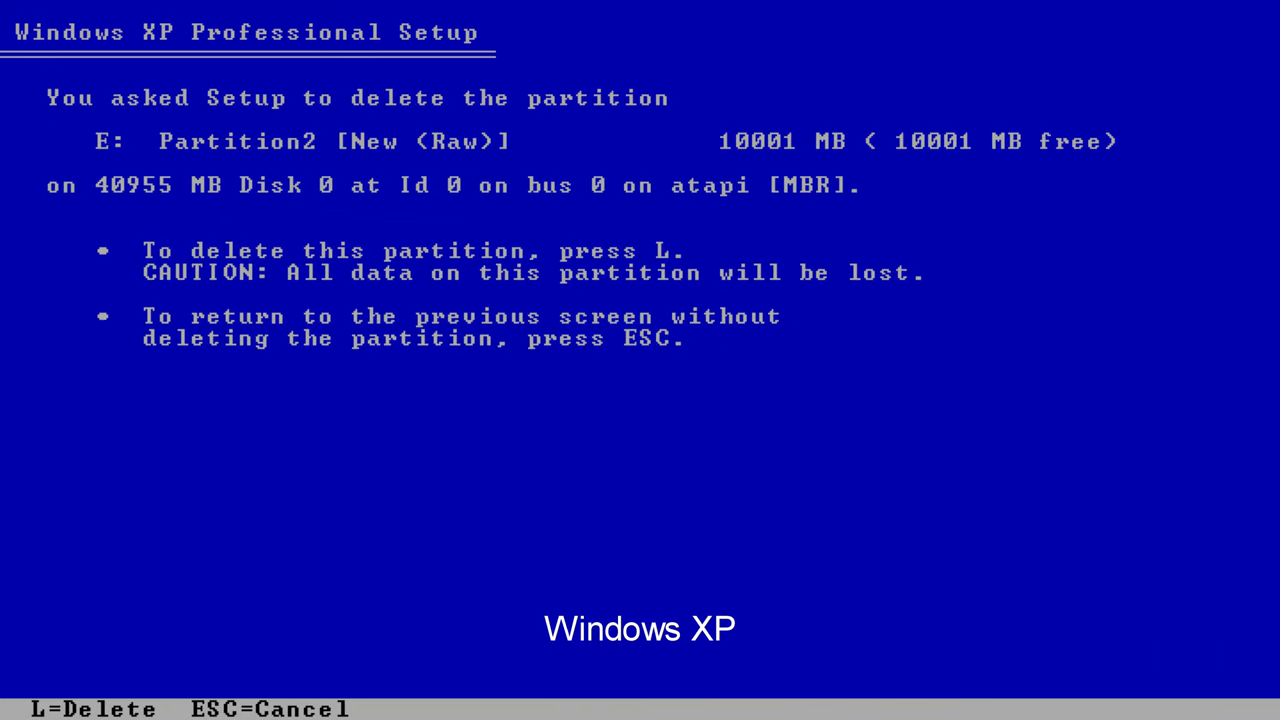
pyautogui.press('l')
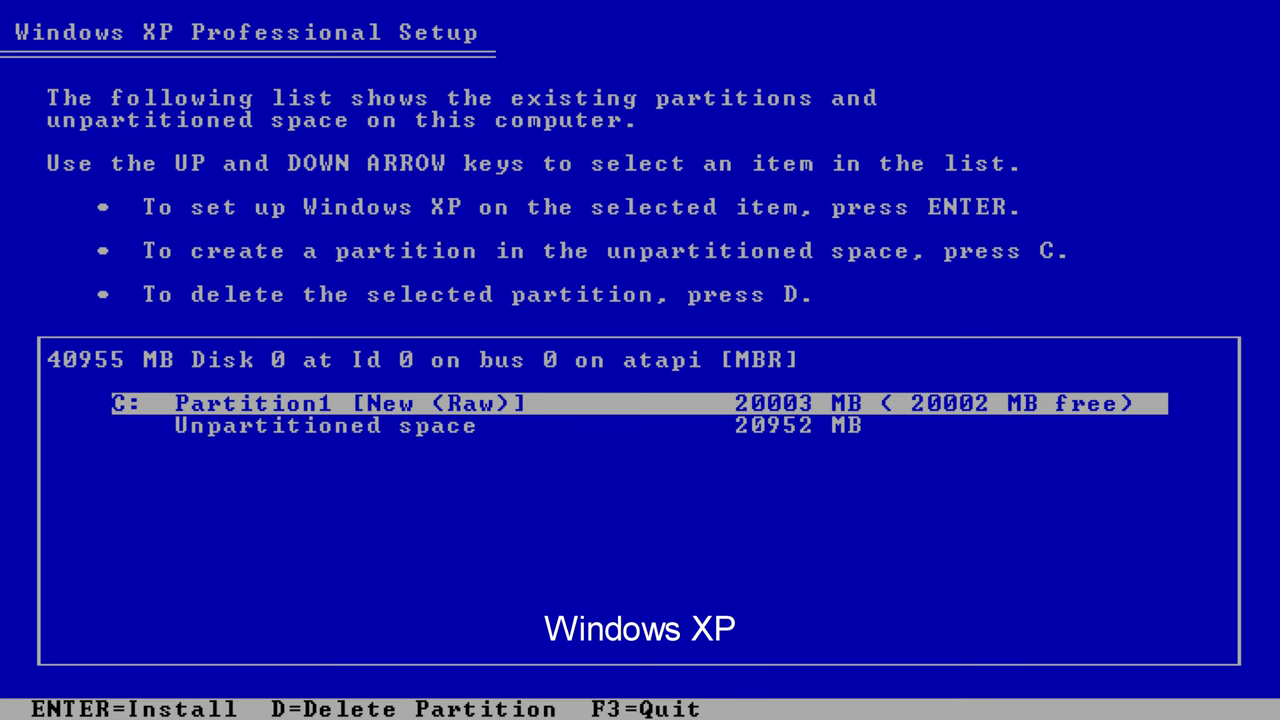
pyautogui.press('d')
pyautogui.press('l')
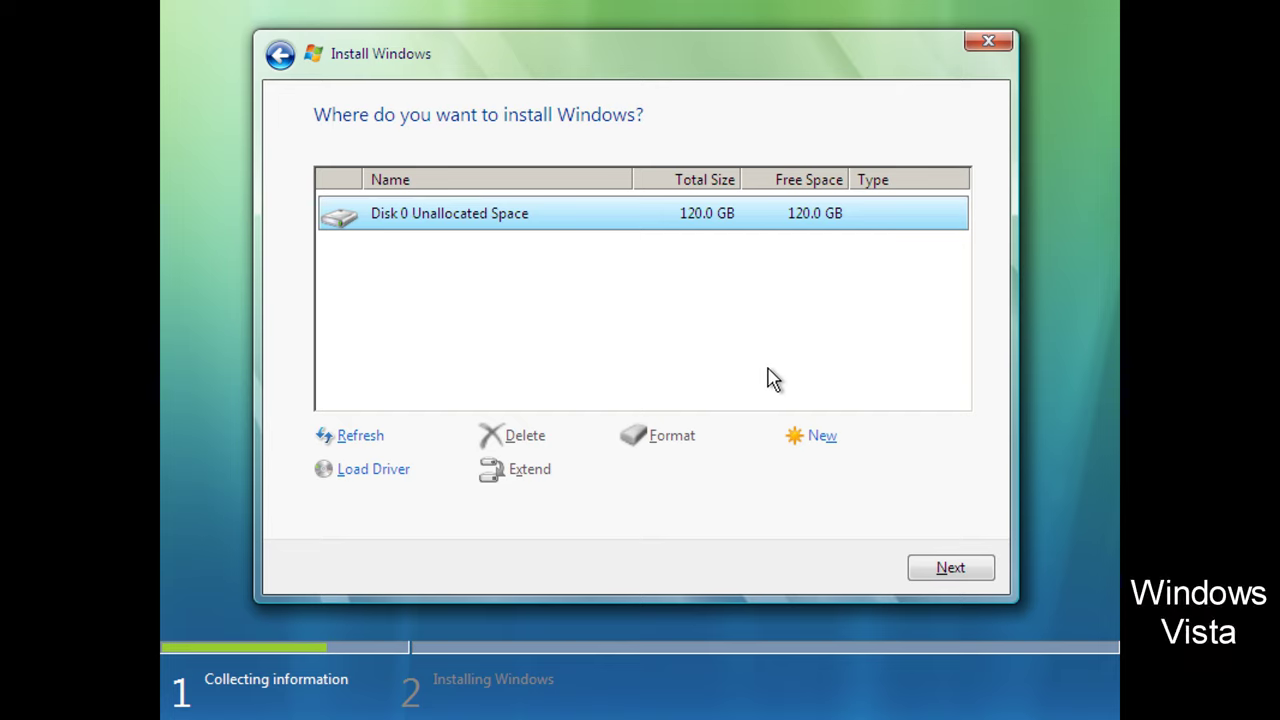
# Step: Create a 60000 MB partition in Disk 0's unallocated space in Windows Vista setup
pyautogui.click(822, 437)
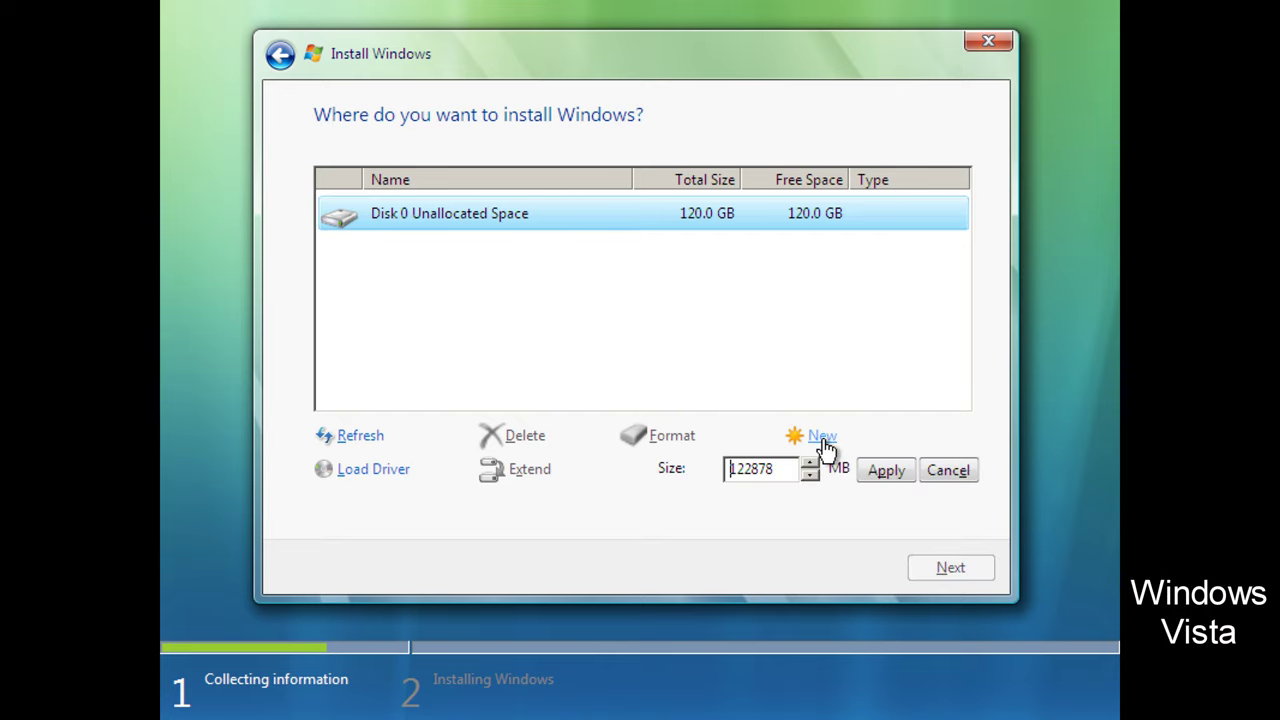
pyautogui.press('Delete')
pyautogui.press('Delete')
pyautogui.press('Delete')
pyautogui.press('Delete')
pyautogui.press('Delete')
pyautogui.press('Delete')
pyautogui.write('60000')
pyautogui.click(878, 474)
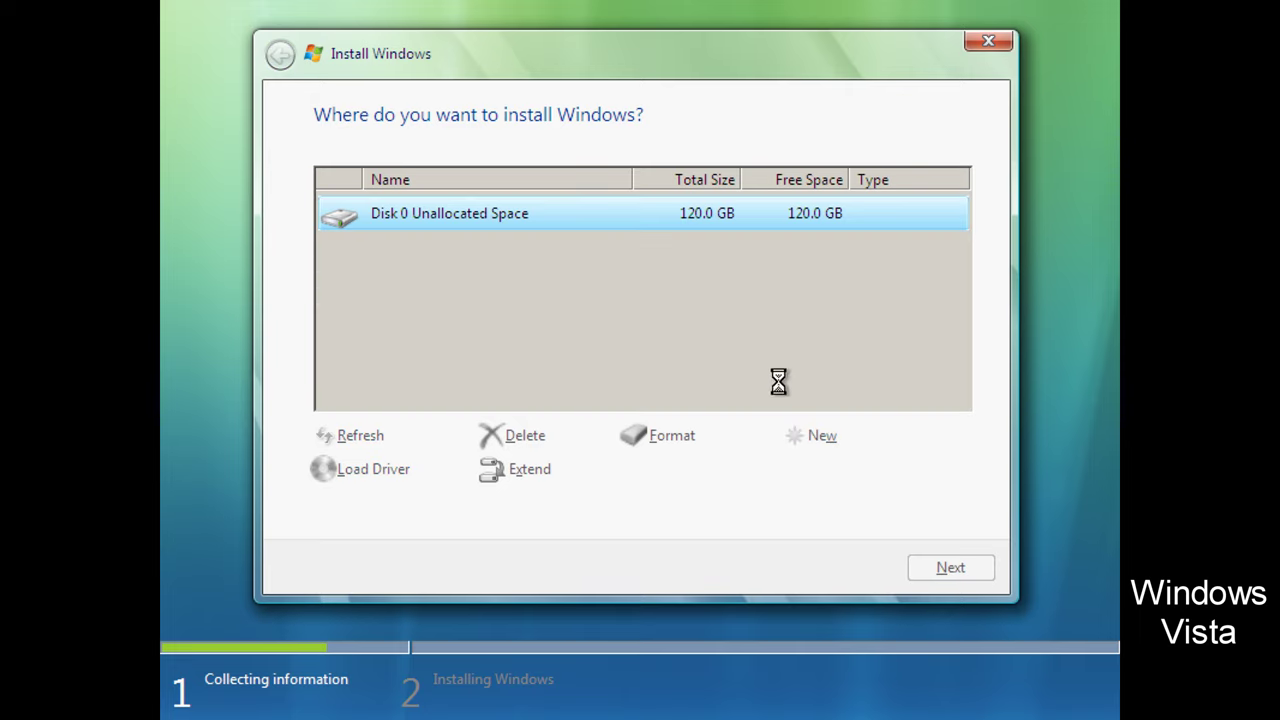
# Step: Create a second partition of 30000 MB in the remaining unallocated space in Windows Vista setup
pyautogui.click(672, 263)
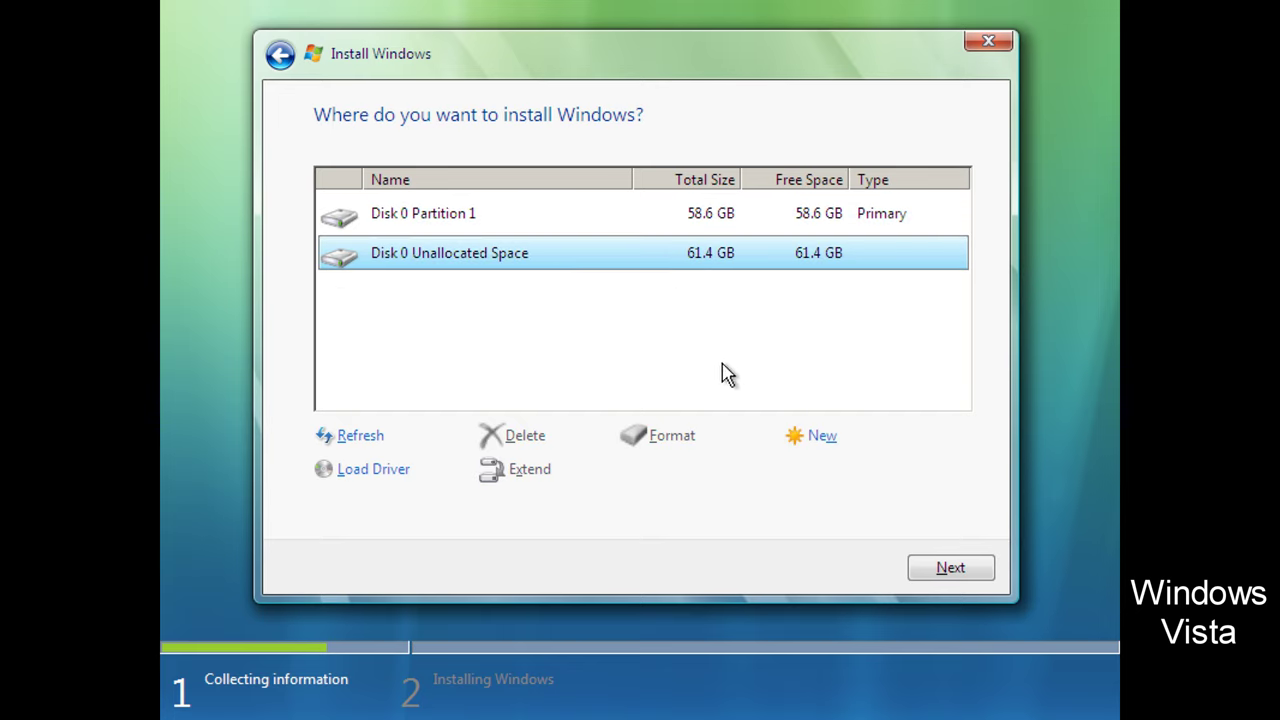
pyautogui.click(820, 436)
pyautogui.press('BackSpace')
pyautogui.press('BackSpace')
pyautogui.press('BackSpace')
pyautogui.press('BackSpace')
pyautogui.press('BackSpace')
pyautogui.write('30000')
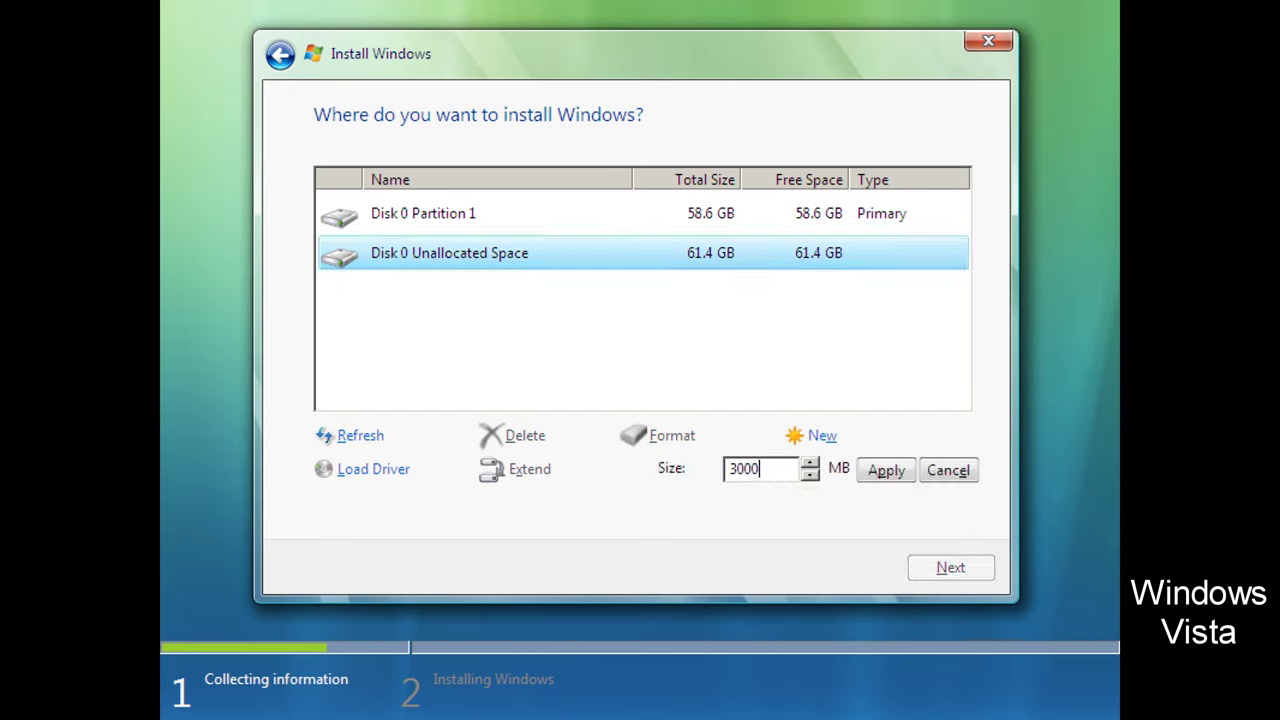
pyautogui.click(883, 474)
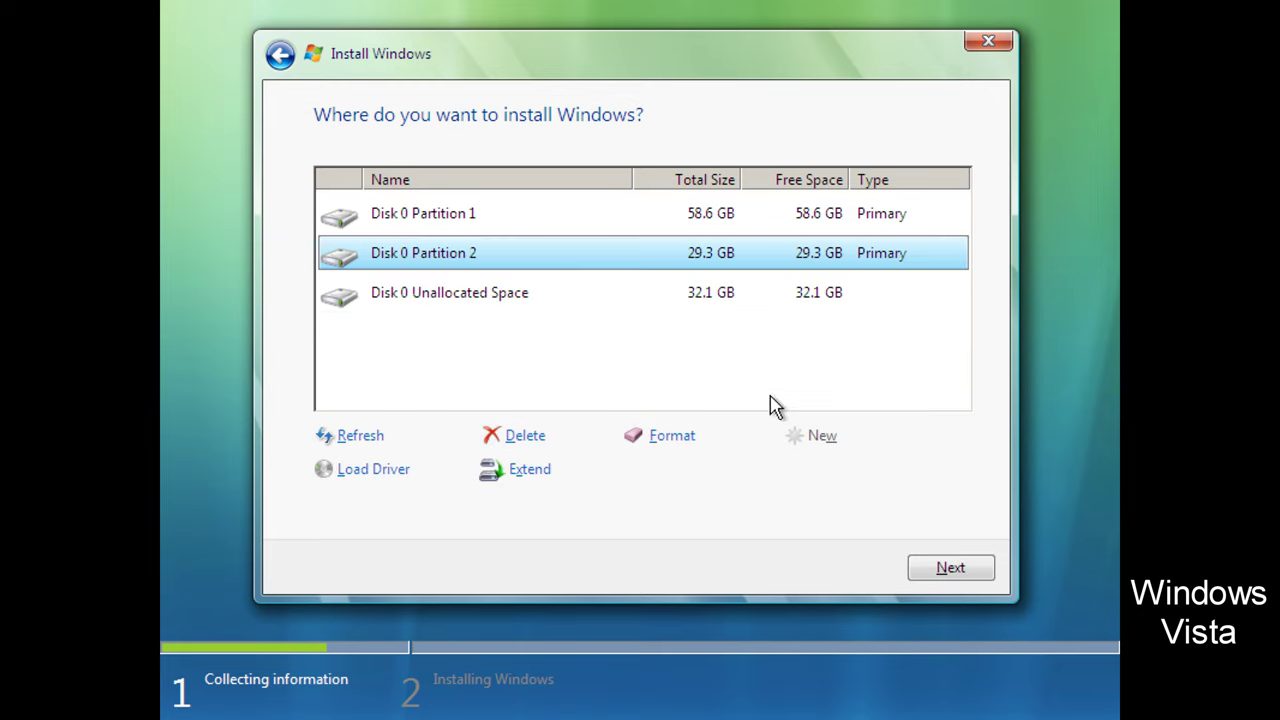
# Step: Delete both primary partitions from Disk 0 in Windows Vista setup, starting with the first one
pyautogui.click(680, 296)
pyautogui.click(668, 255)
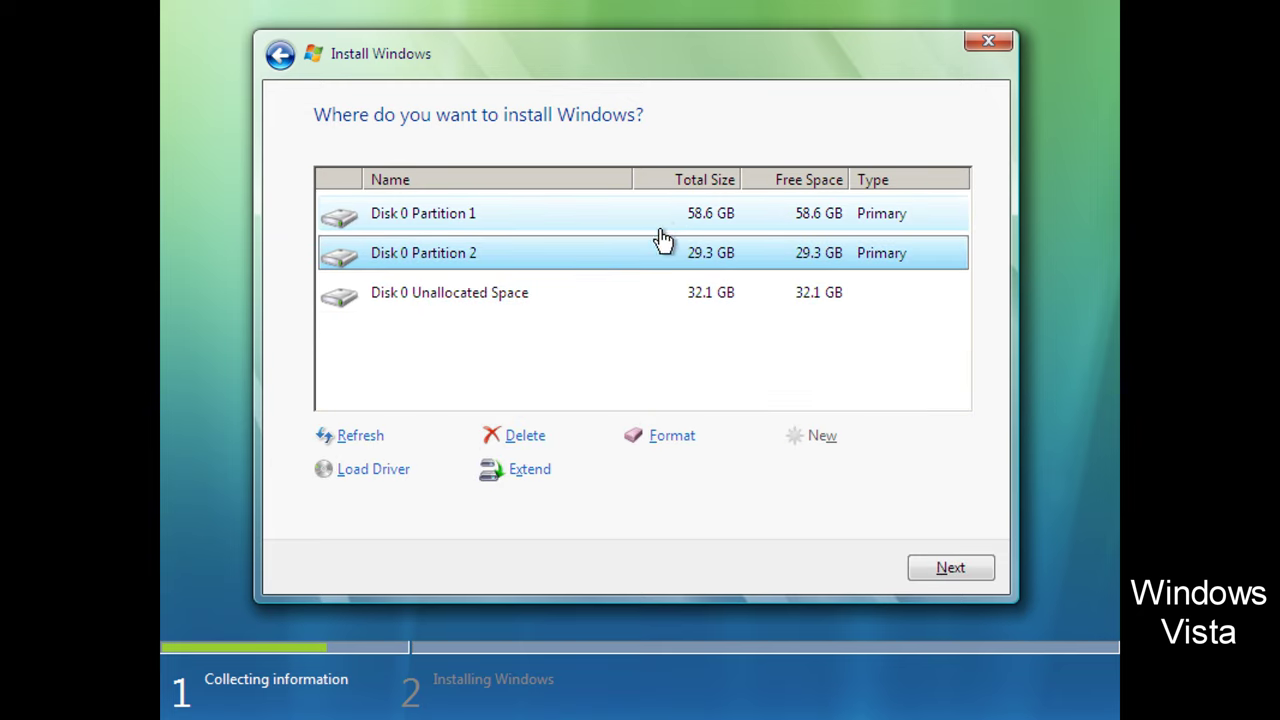
pyautogui.click(654, 213)
pyautogui.click(527, 440)
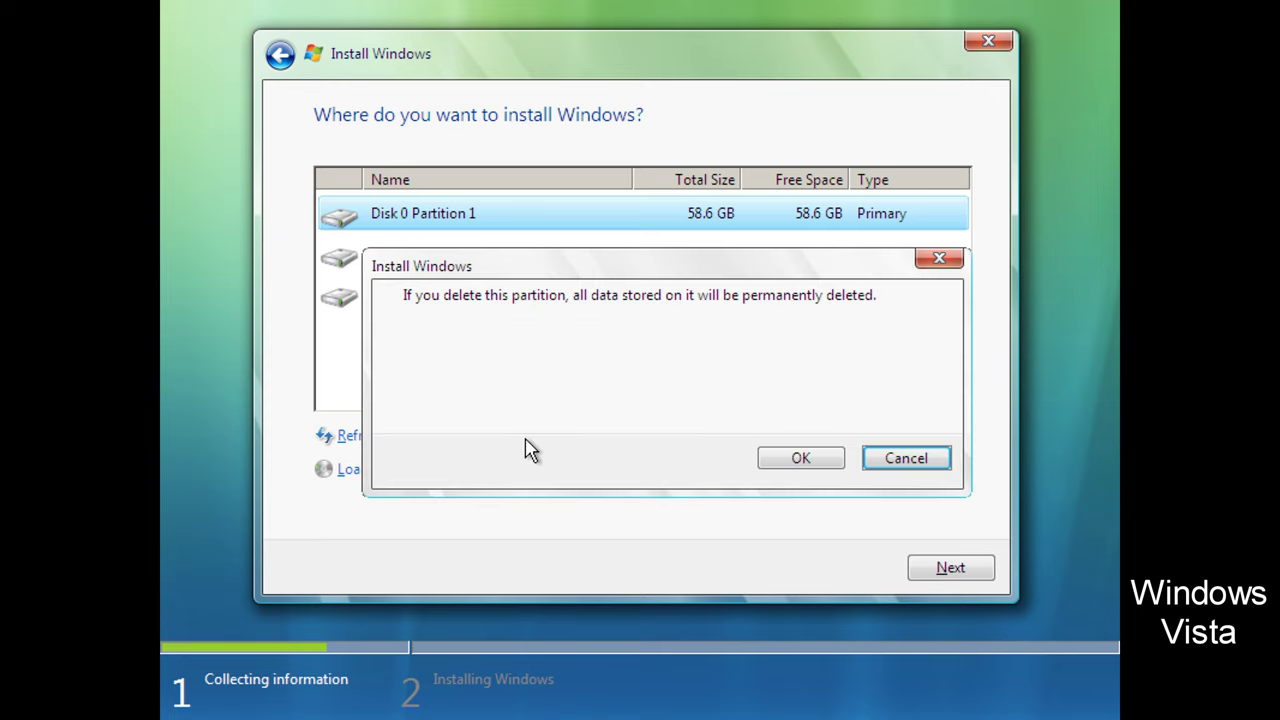
pyautogui.click(787, 463)
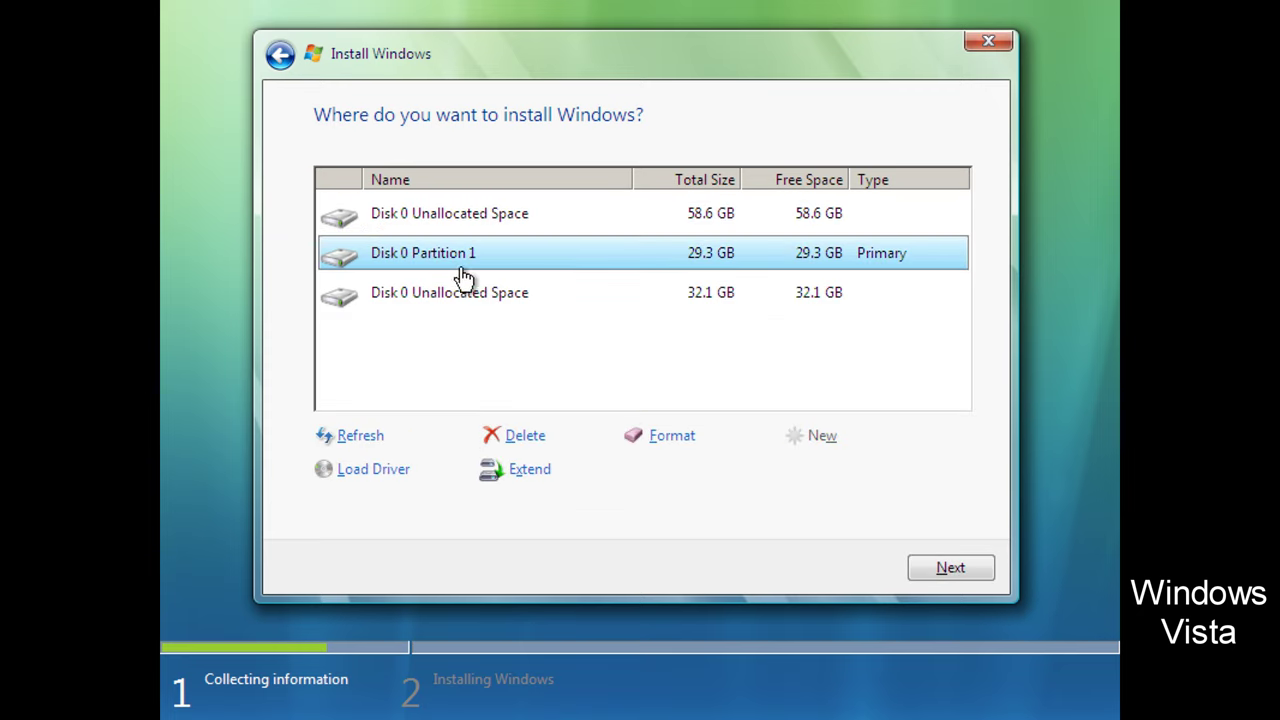
pyautogui.click(522, 438)
pyautogui.click(801, 459)
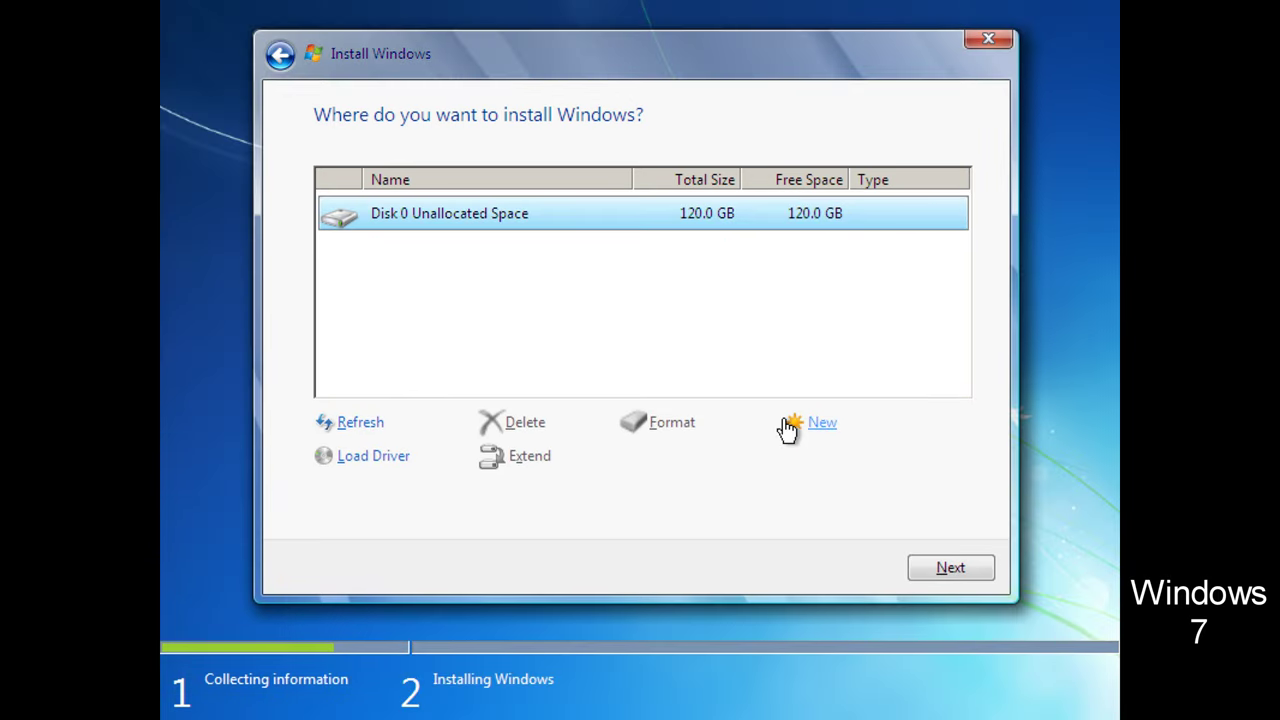
# Step: Create a 60000 MB partition on Disk 0 in Windows 7 setup, accepting the additional partitions for system files
pyautogui.click(788, 426)
pyautogui.doubleClick(748, 456)
pyautogui.write('6000')
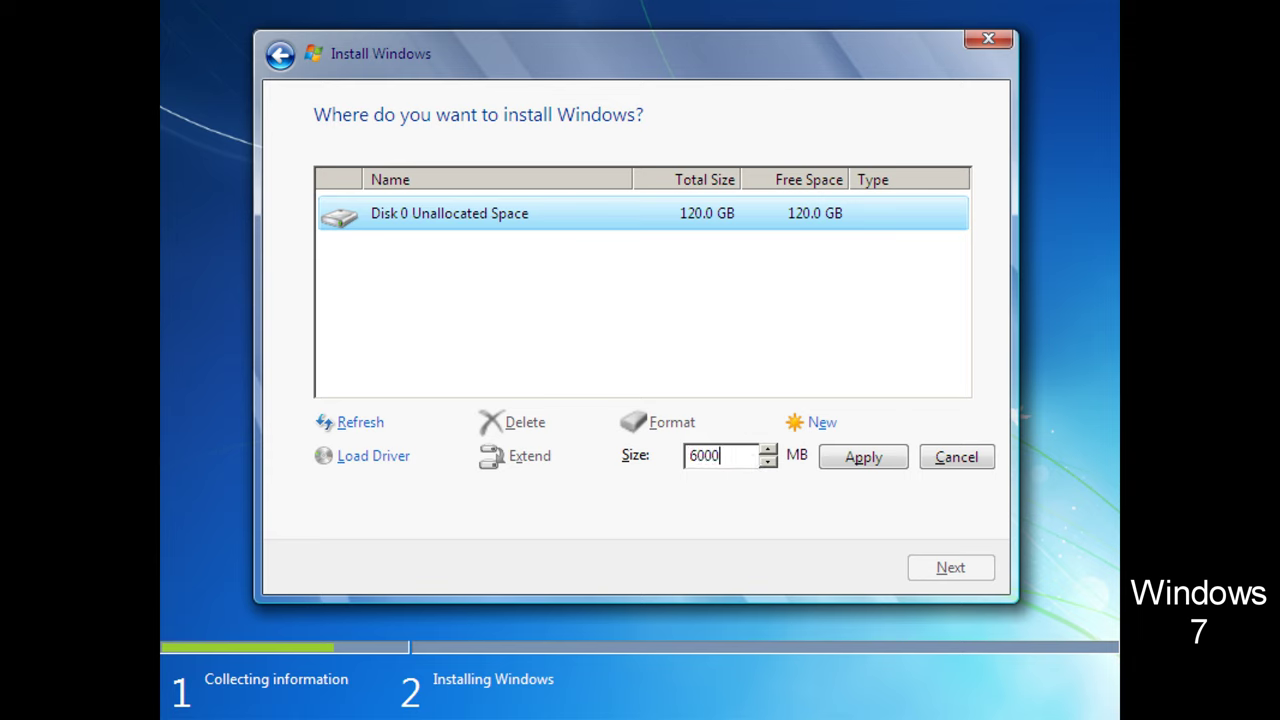
pyautogui.write('0')
pyautogui.click(860, 457)
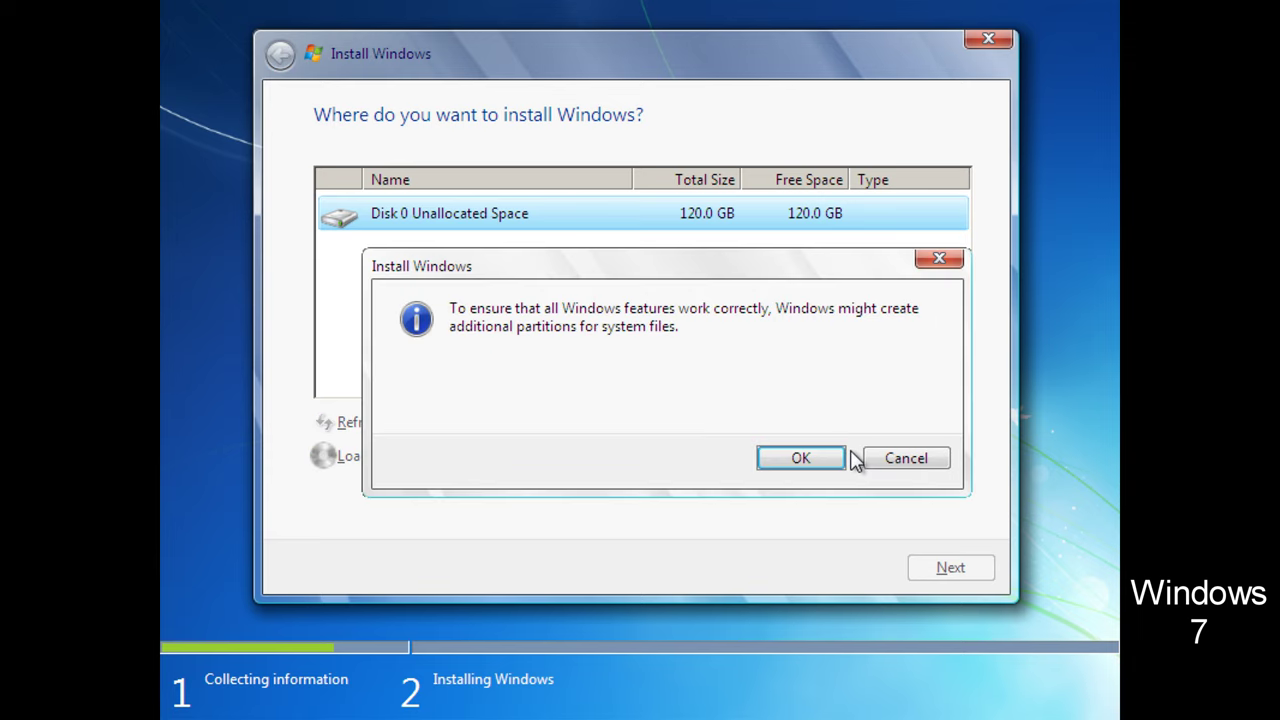
pyautogui.click(801, 458)
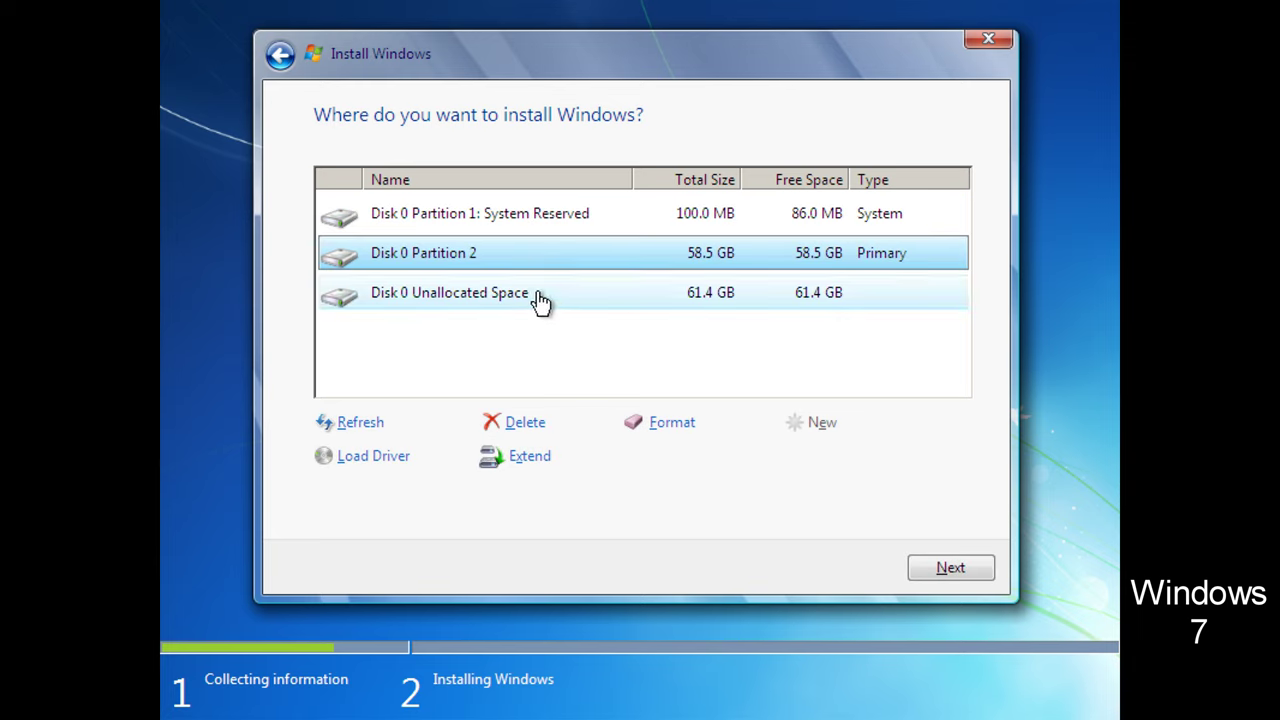
# Step: Create another partition of 30000 MB in the remaining unallocated space in Windows 7 setup
pyautogui.click(534, 304)
pyautogui.click(820, 426)
pyautogui.doubleClick(700, 456)
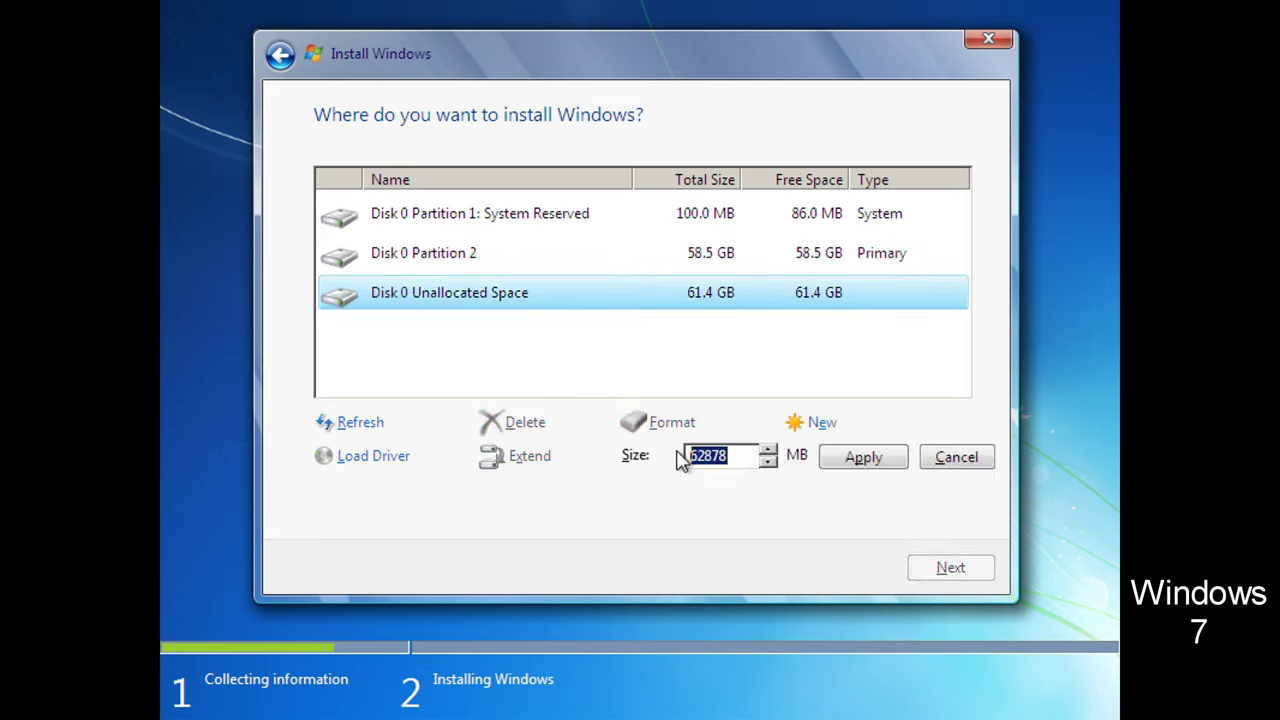
pyautogui.write('30000')
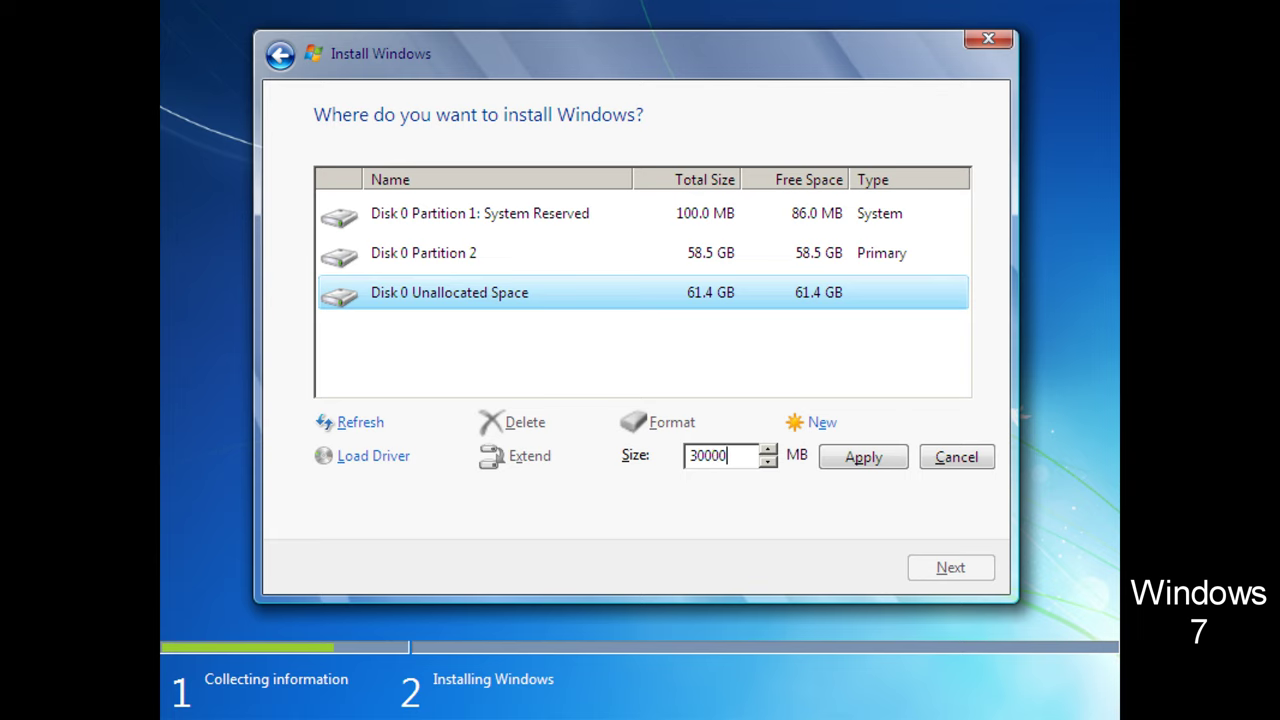
pyautogui.click(836, 457)
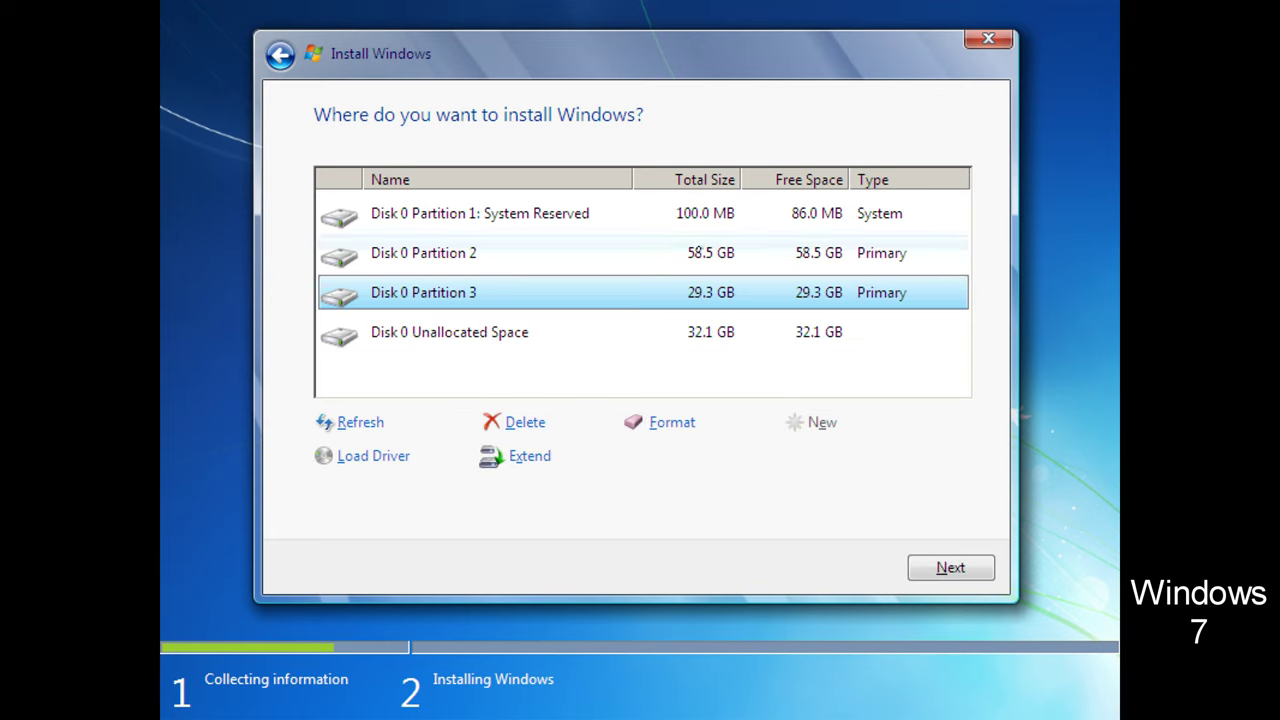
# Step: Delete Disk 0 Partition 3 and Partition 2 in Windows 7 setup
pyautogui.click(540, 424)
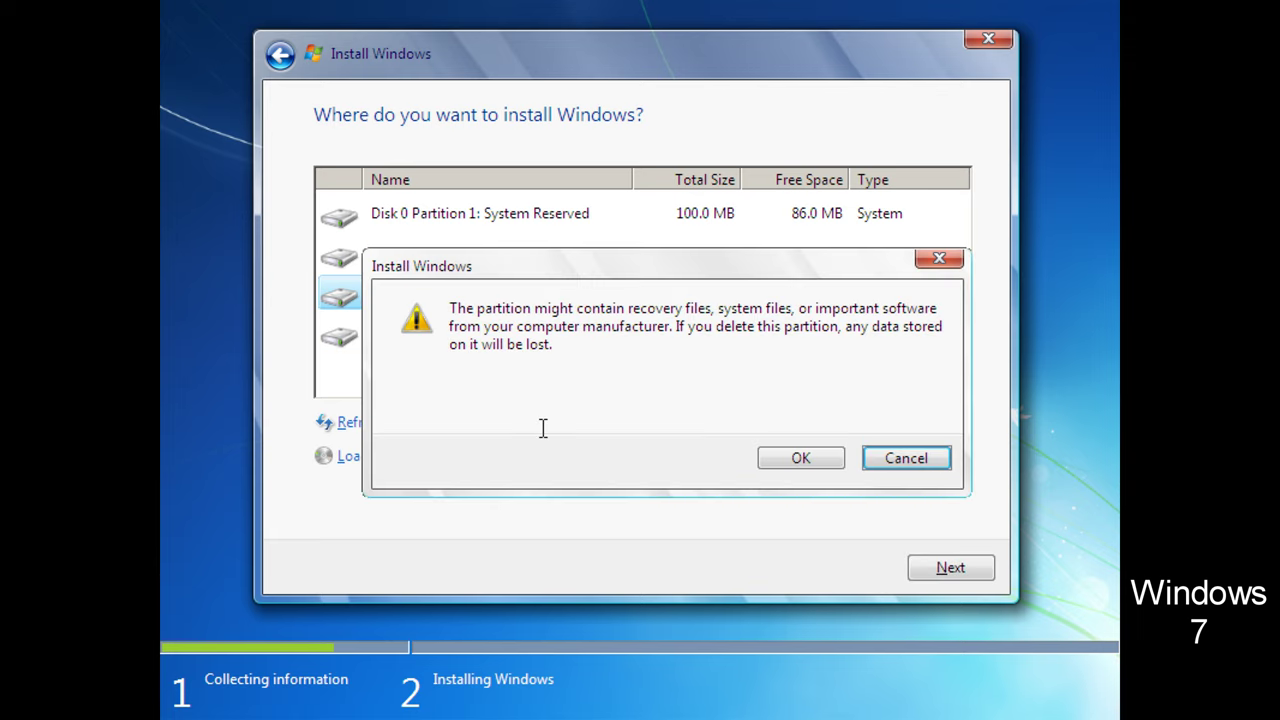
pyautogui.click(776, 462)
pyautogui.click(526, 262)
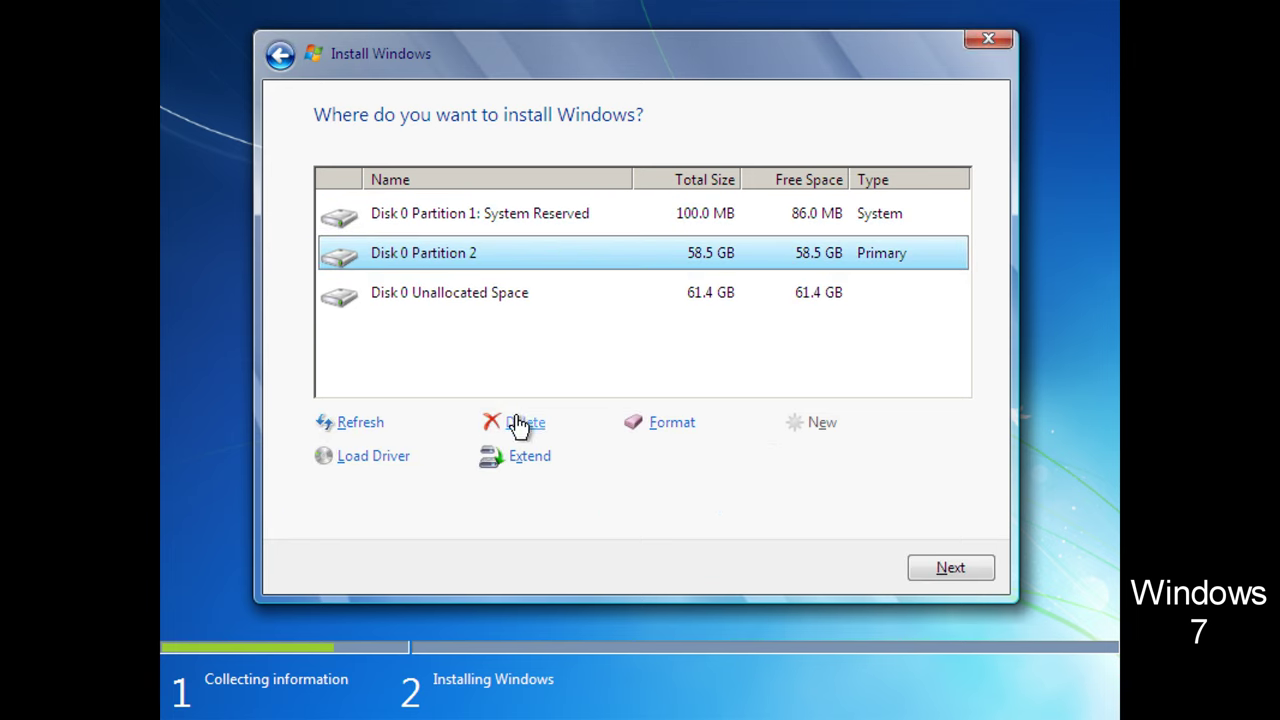
pyautogui.click(518, 425)
pyautogui.click(766, 462)
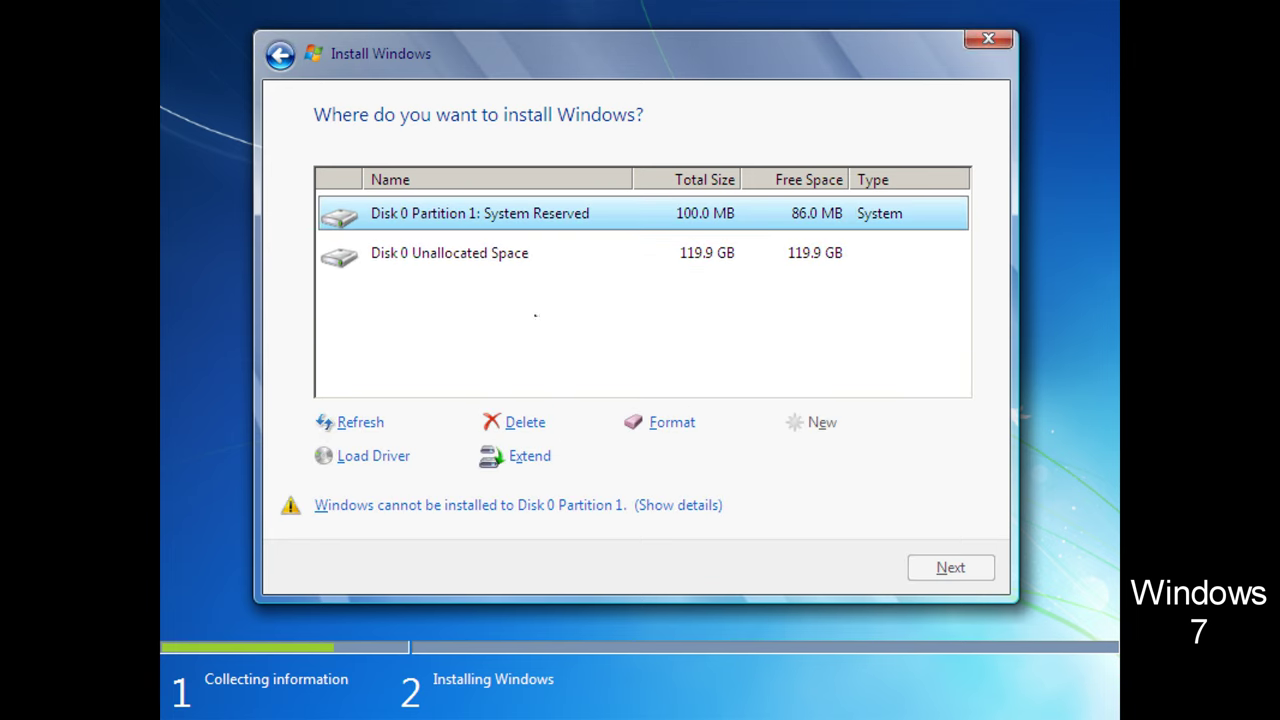
# Step: View the details of why Windows cannot be installed to the System Reserved partition, and delete that partition
pyautogui.click(580, 517)
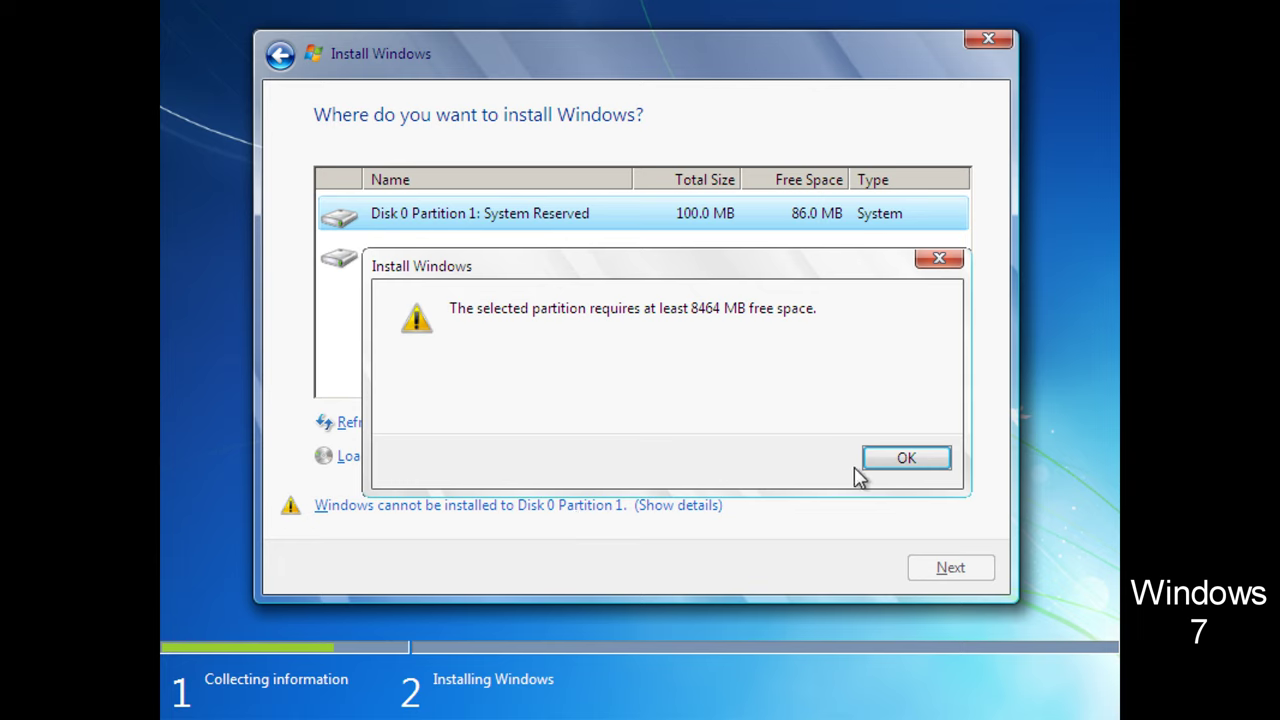
pyautogui.click(880, 463)
pyautogui.click(522, 424)
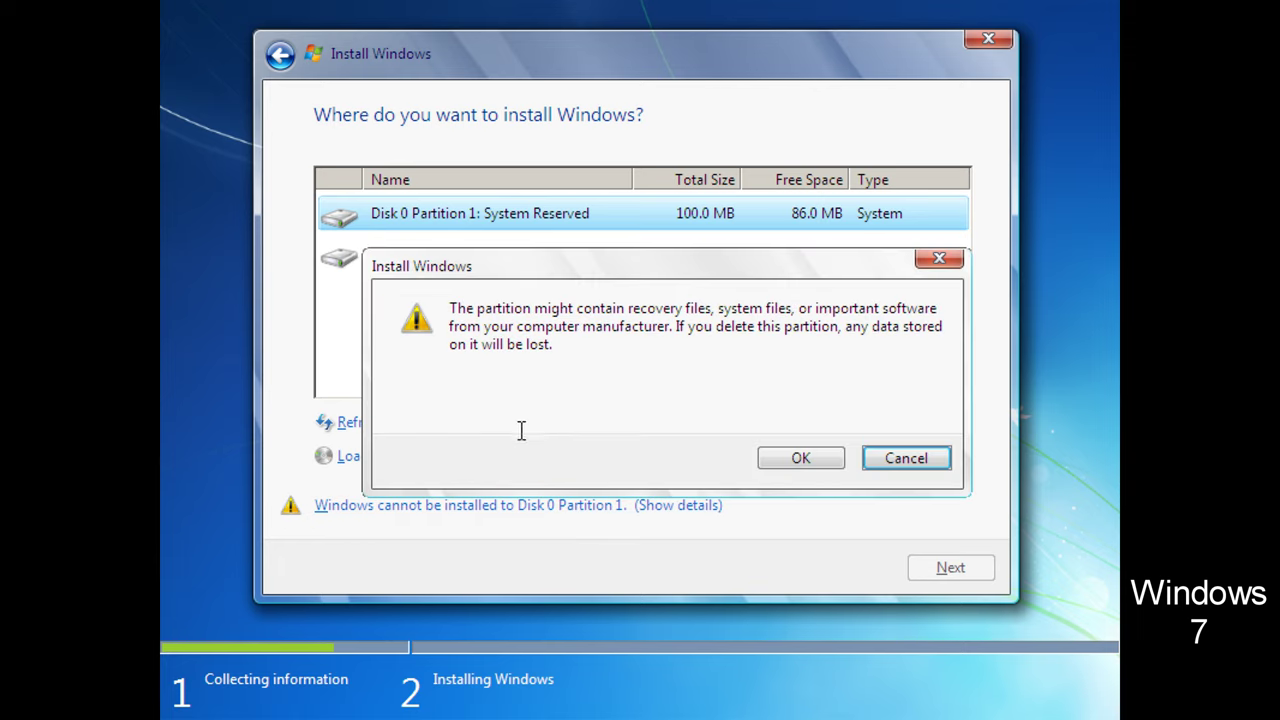
pyautogui.click(800, 458)
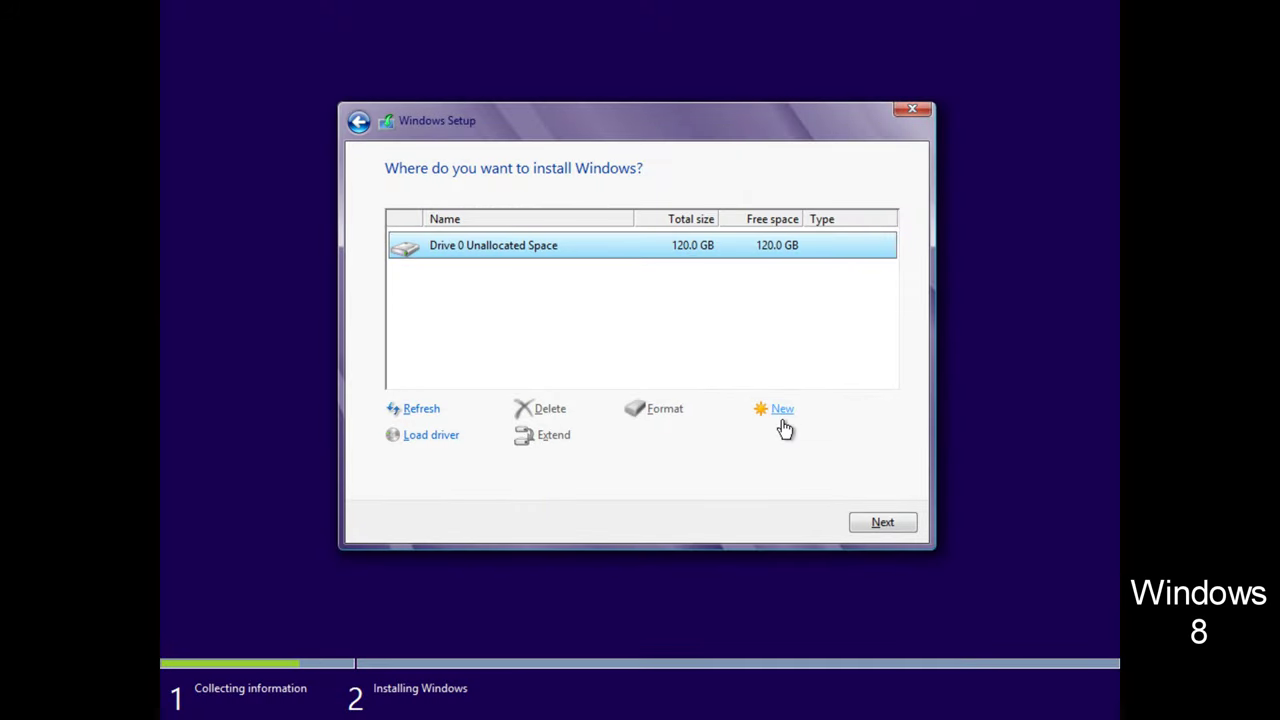
# Step: Create a 60000 MB partition on Drive 0 in Windows 8 setup, accepting the additional system partitions
pyautogui.click(783, 422)
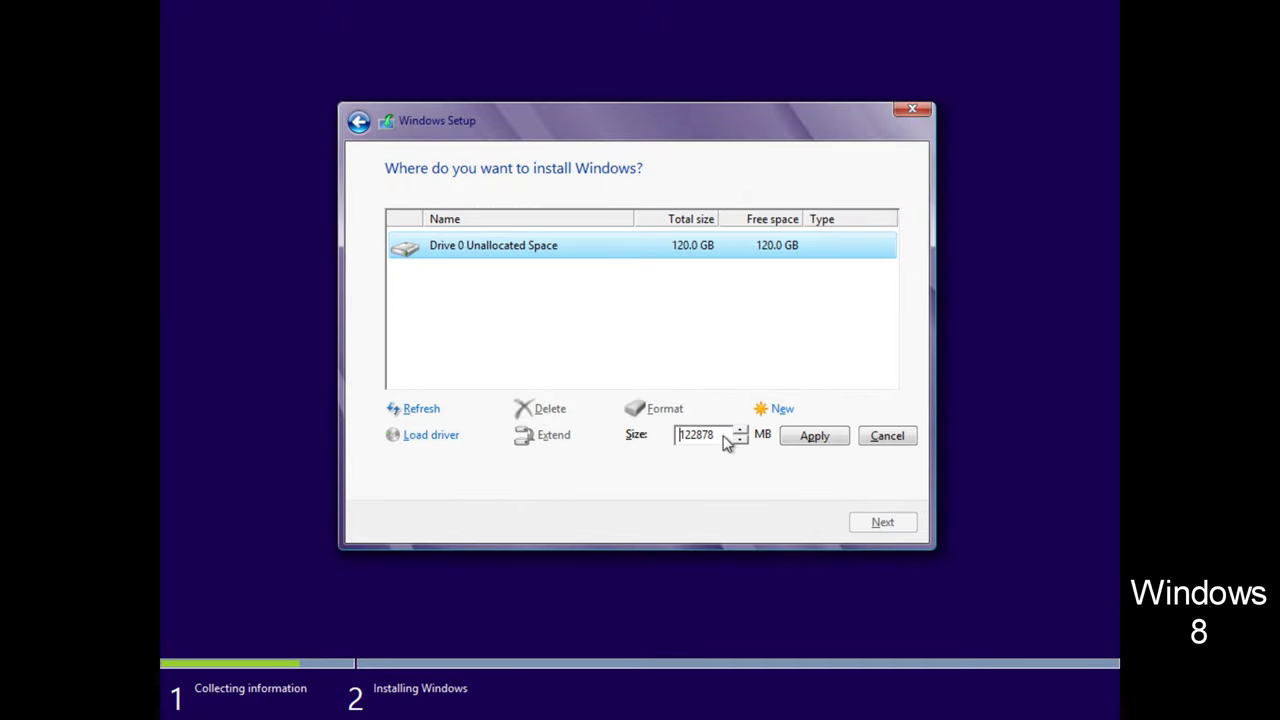
pyautogui.moveTo(728, 437); pyautogui.dragTo(663, 410)
pyautogui.write('60000')
pyautogui.click(820, 438)
pyautogui.click(775, 443)
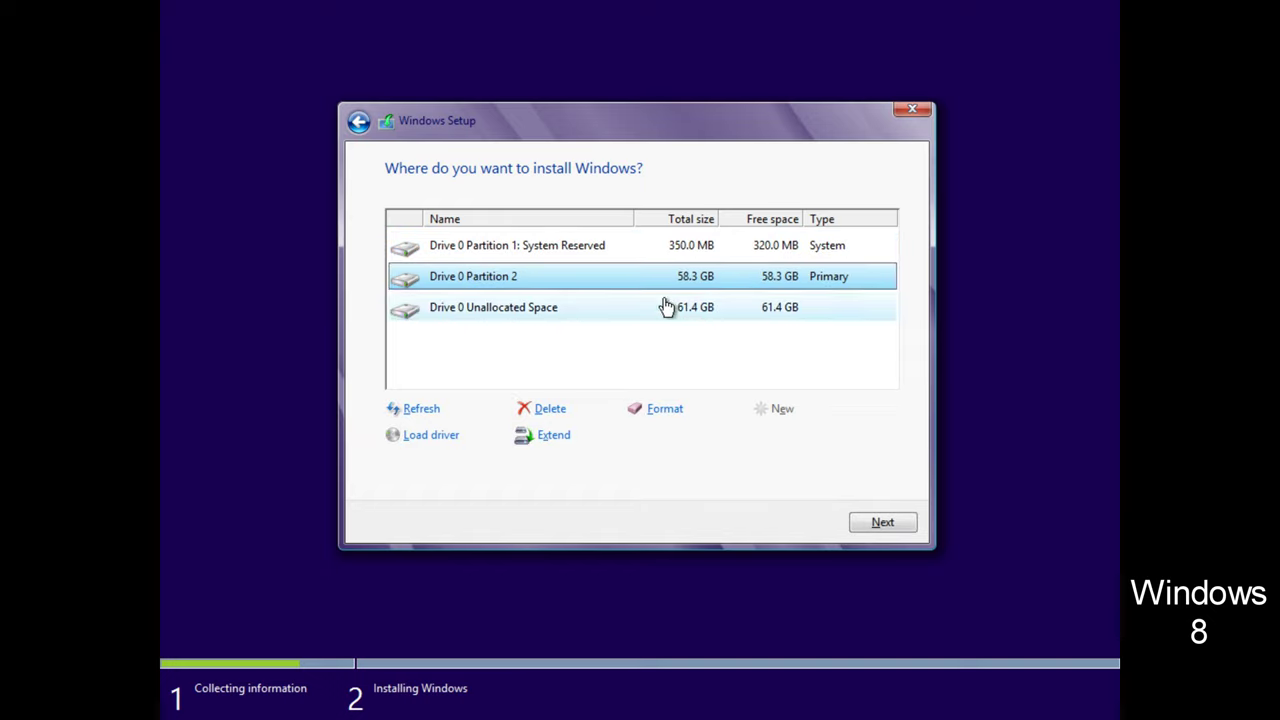
# Step: Create another partition of 30000 MB in Drive 0's remaining unallocated space in Windows 8 setup
pyautogui.click(666, 307)
pyautogui.click(766, 410)
pyautogui.moveTo(728, 436); pyautogui.dragTo(676, 435)
pyautogui.write('3000')
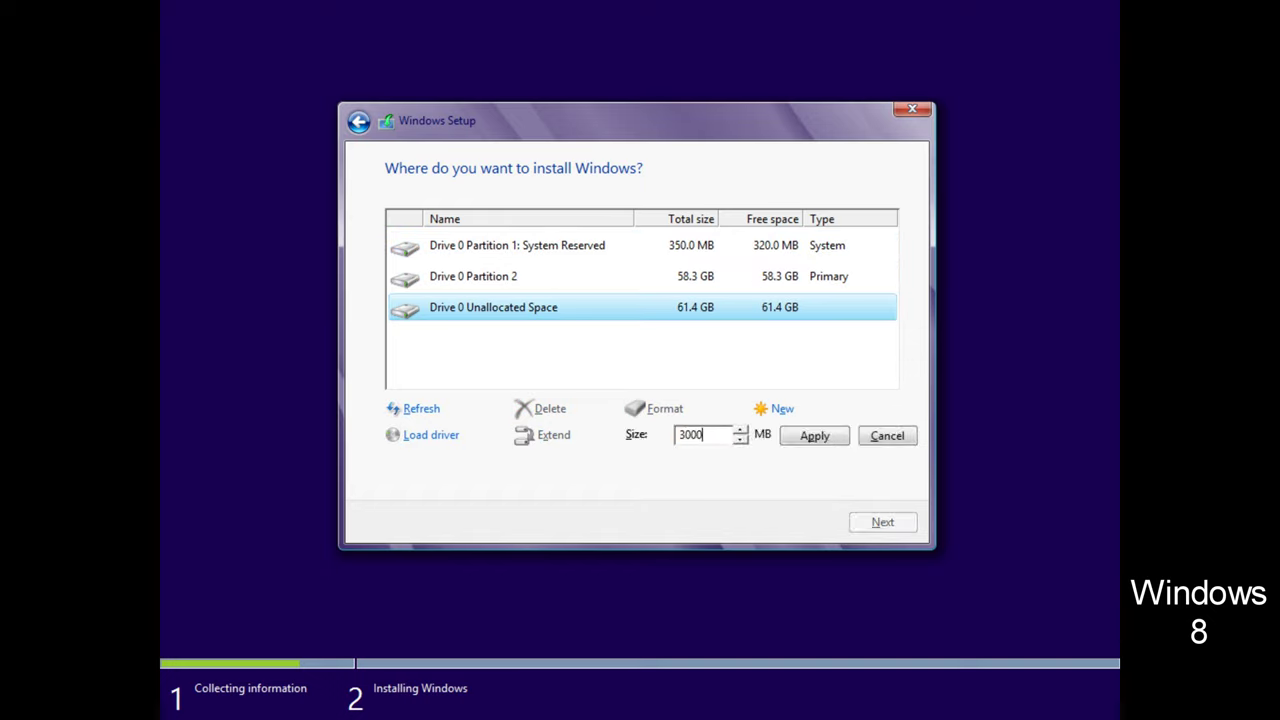
pyautogui.write('0')
pyautogui.click(805, 437)
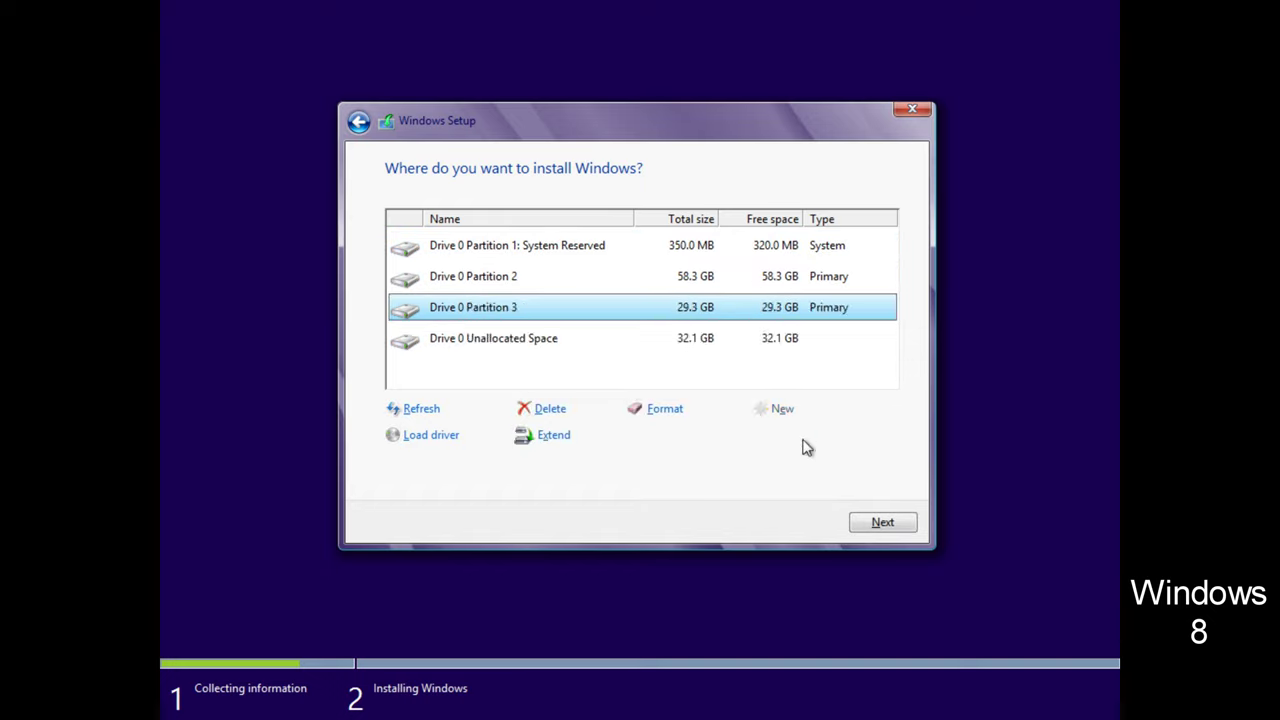
# Step: Delete Drive 0 Partition 3 and Partition 2 in Windows 8 setup
pyautogui.click(553, 410)
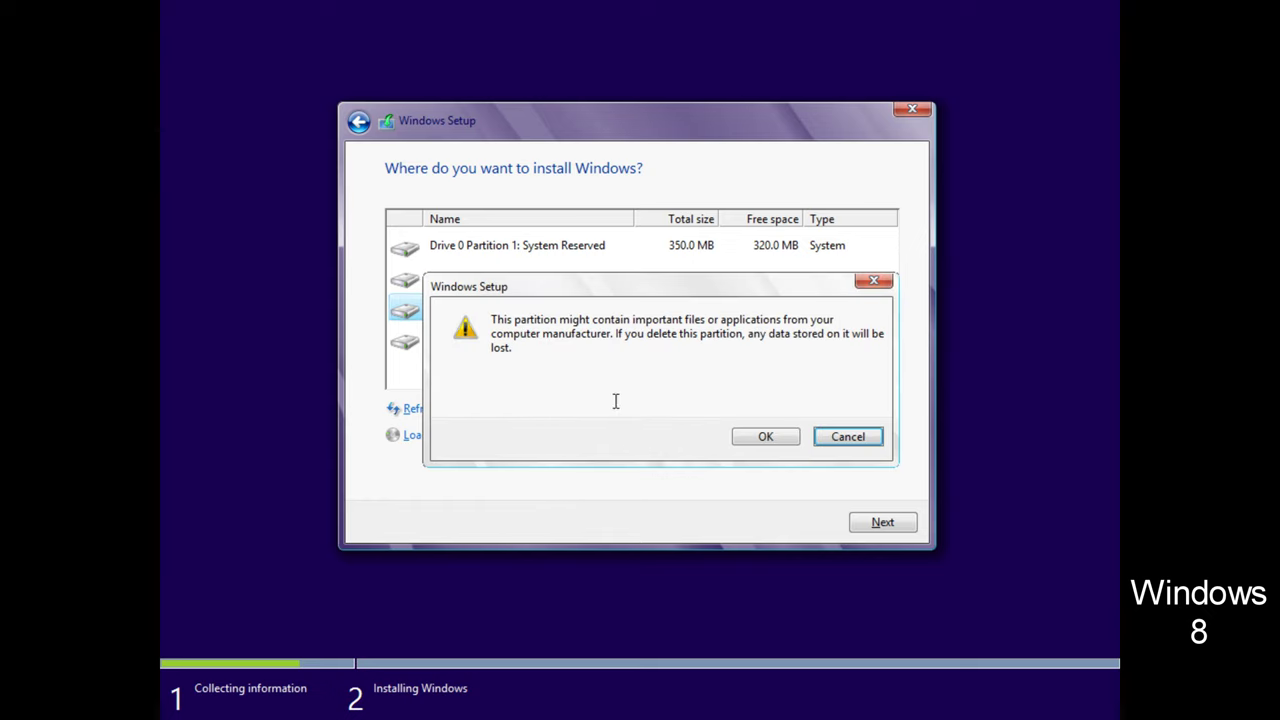
pyautogui.click(745, 437)
pyautogui.click(543, 282)
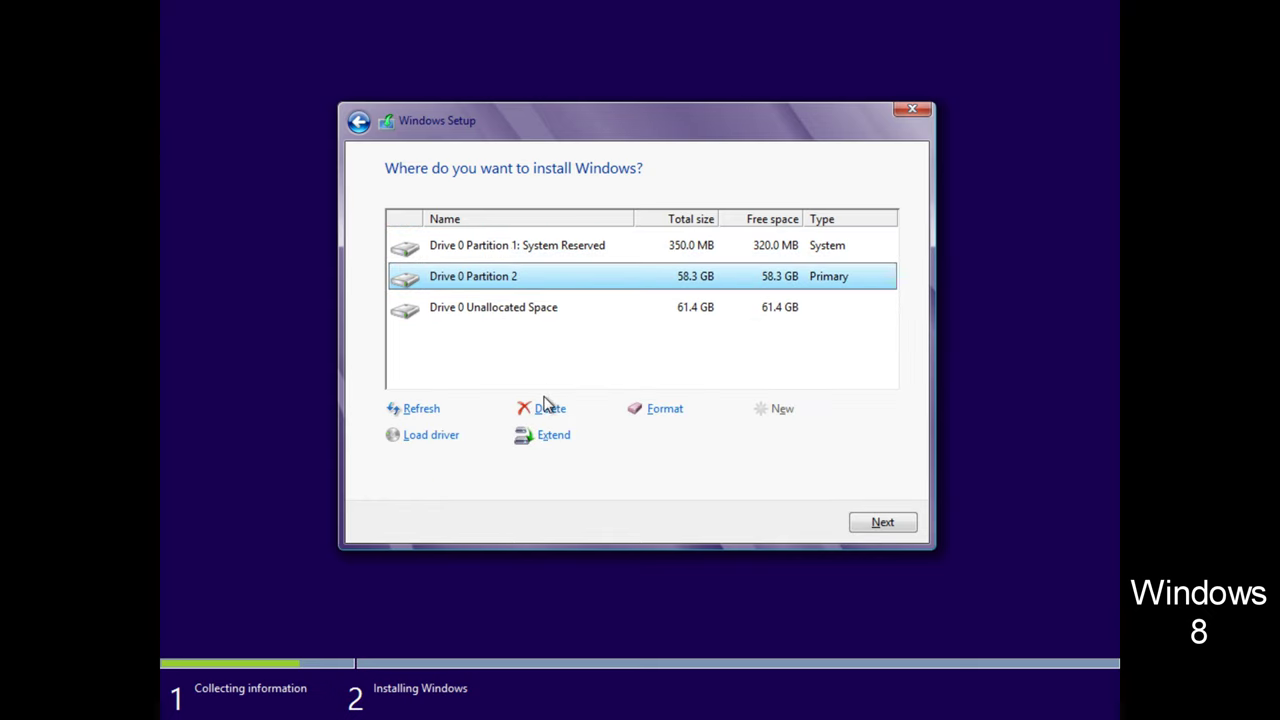
pyautogui.click(547, 406)
pyautogui.click(745, 437)
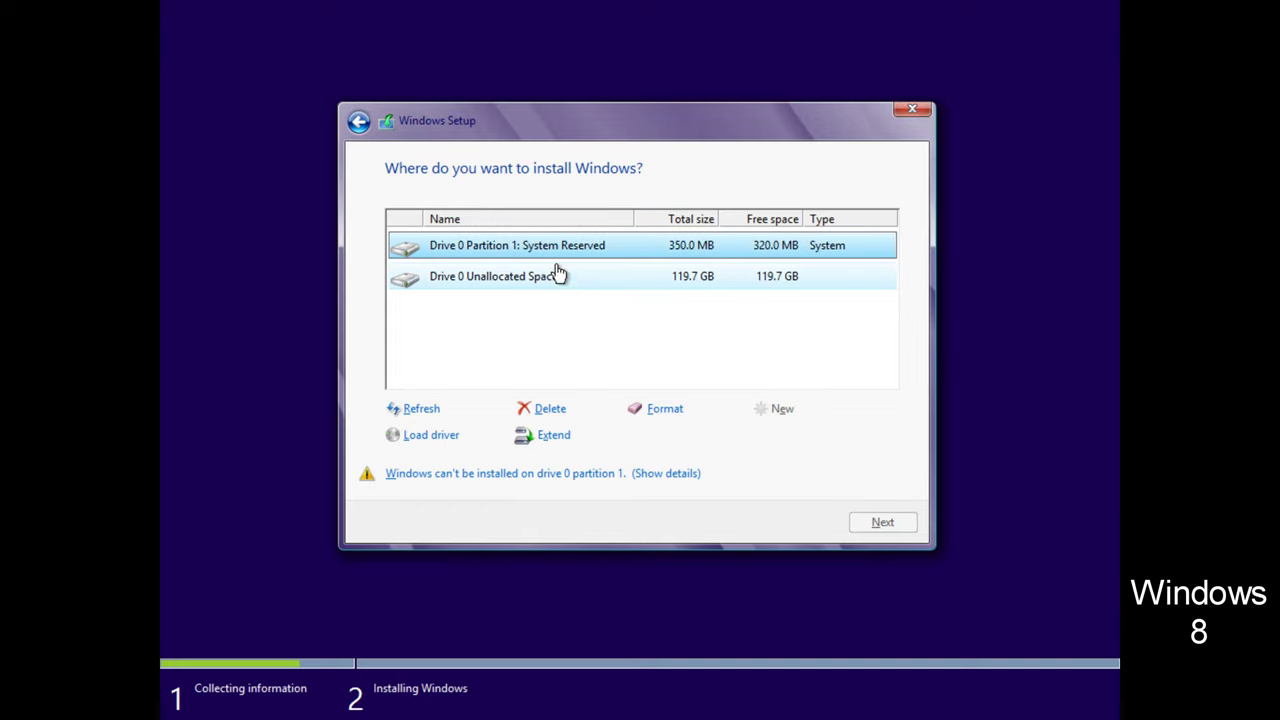
# Step: Delete Drive 0 Partition 1: System Reserved in Windows 8 setup, accepting the loss of its data
pyautogui.click(564, 407)
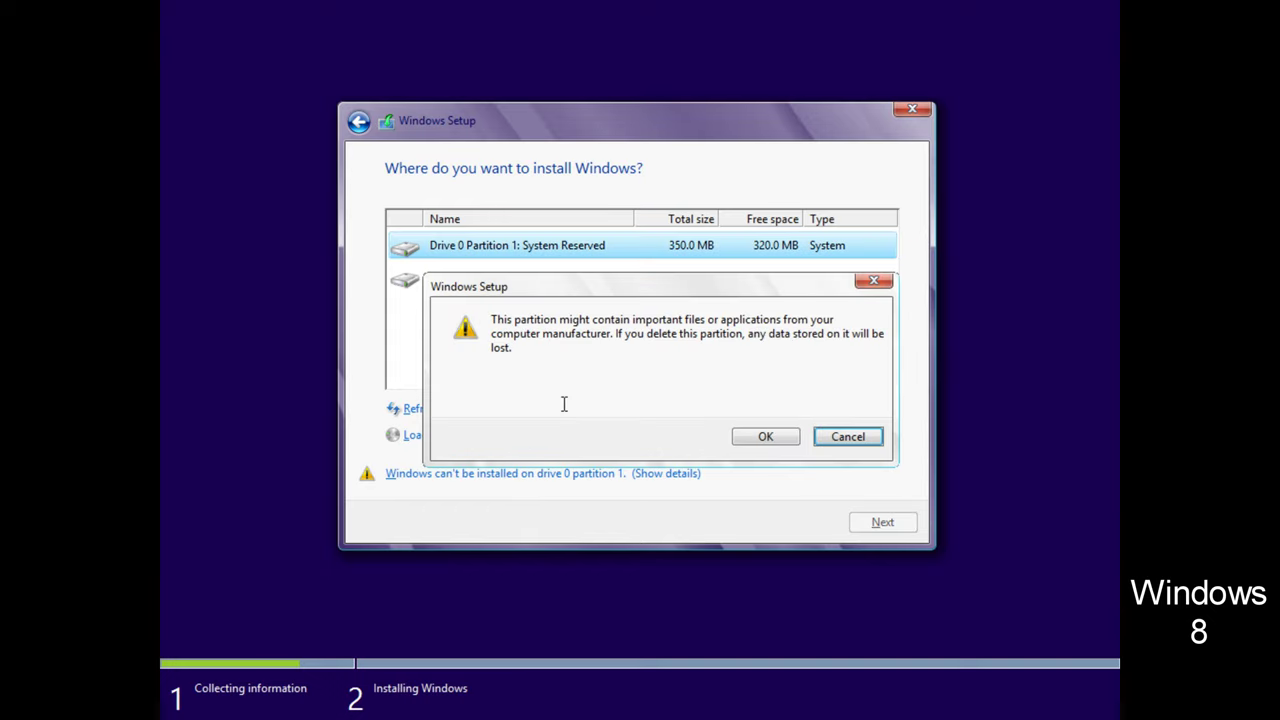
pyautogui.click(755, 440)
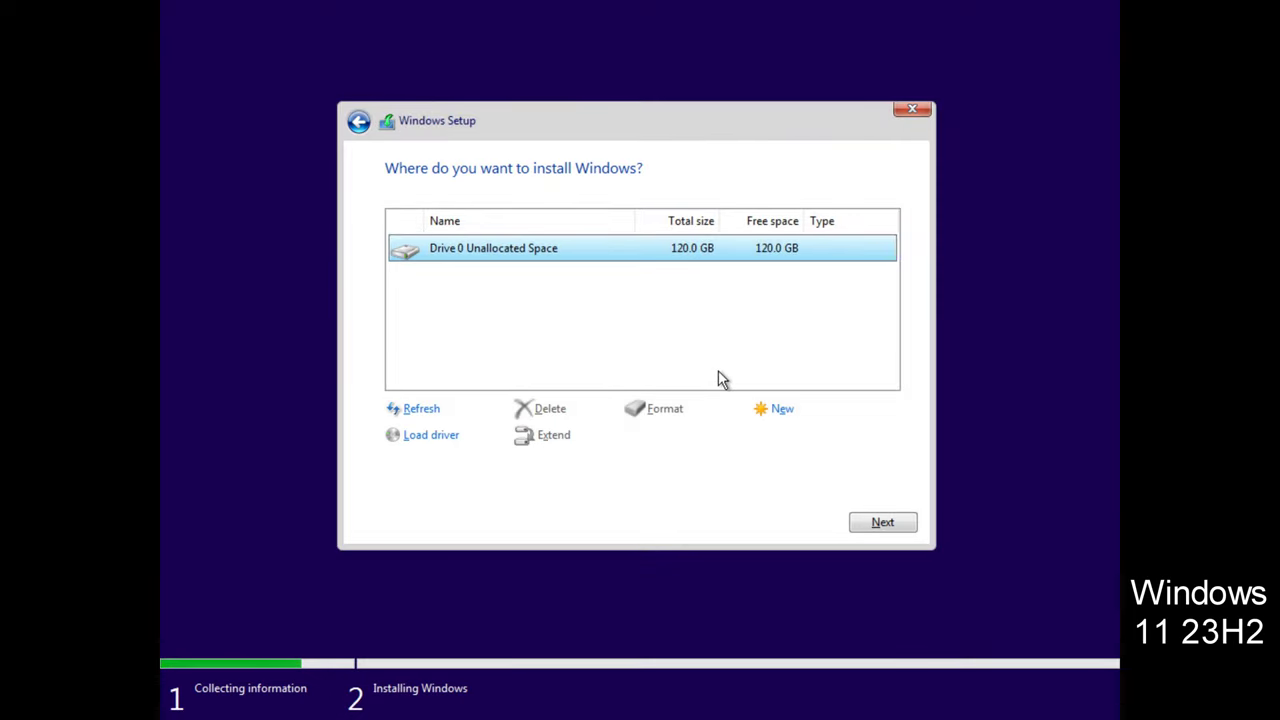
# Step: Create a 60000 MB partition on Drive 0 in Windows 11 23H2 setup, accepting the additional system partitions
pyautogui.click(768, 418)
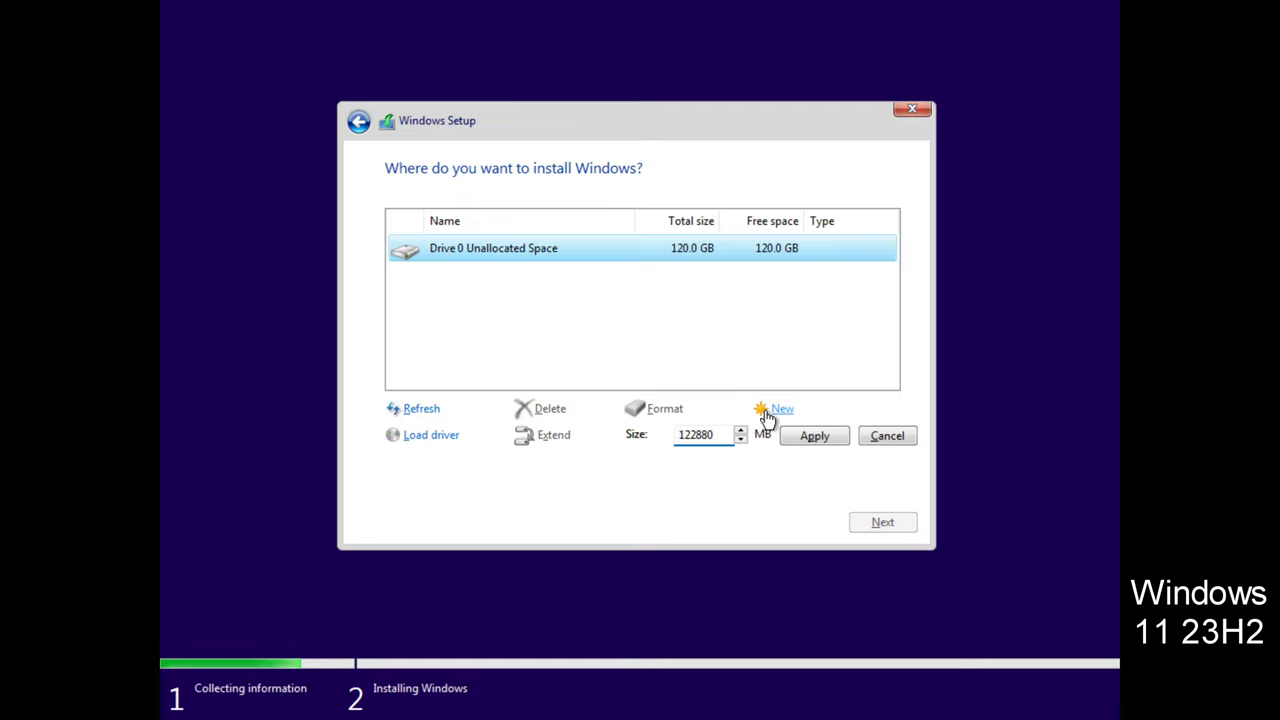
pyautogui.press('BackSpace')
pyautogui.press('BackSpace')
pyautogui.press('BackSpace')
pyautogui.press('BackSpace')
pyautogui.press('BackSpace')
pyautogui.press('BackSpace')
pyautogui.write('60000')
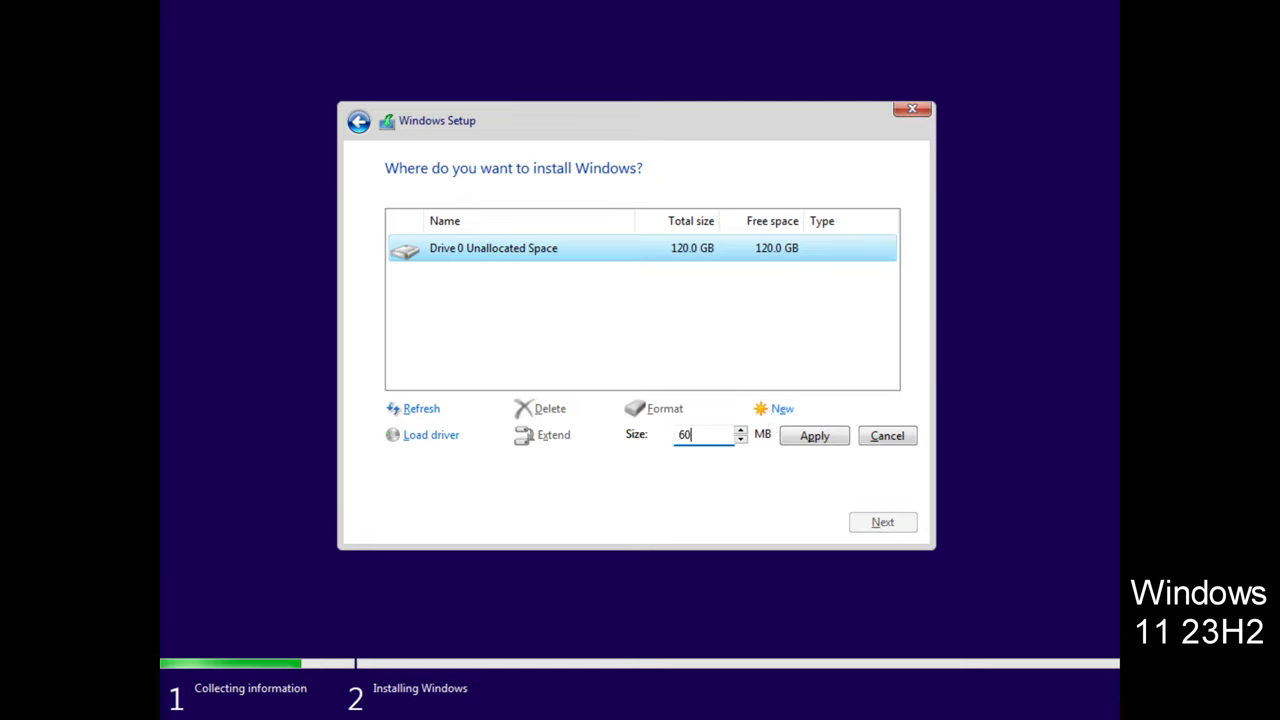
pyautogui.click(787, 441)
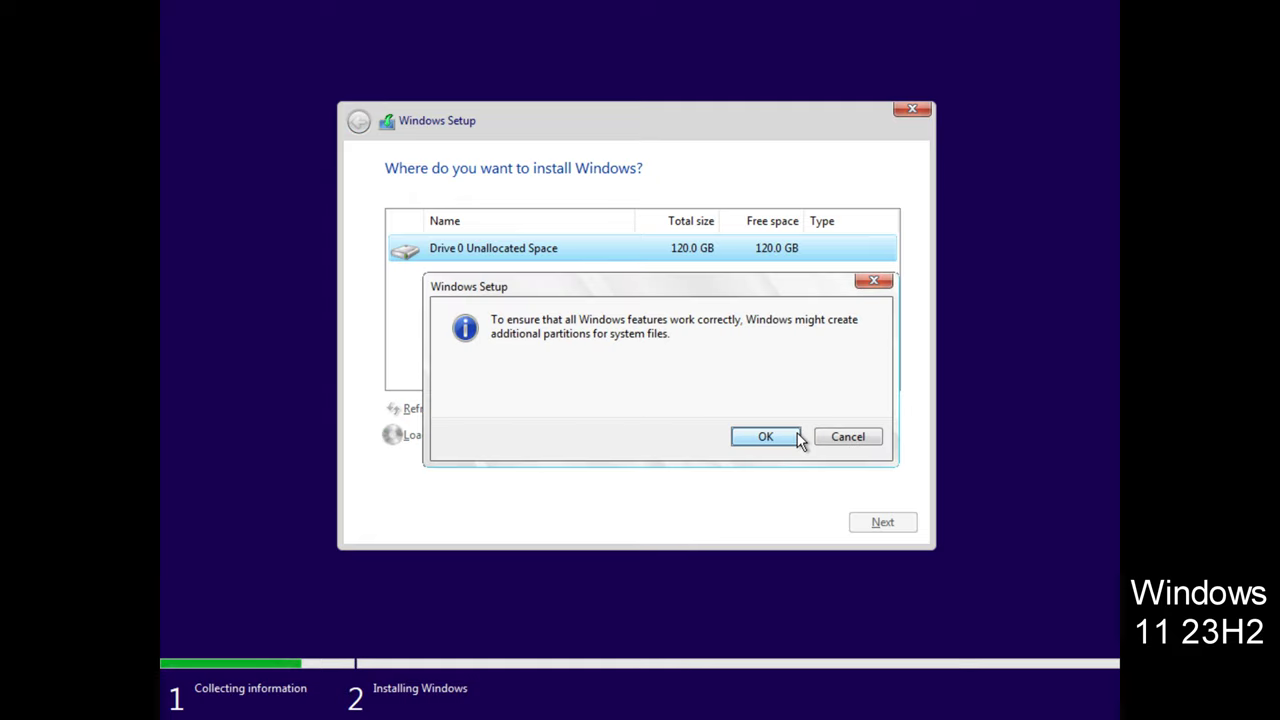
pyautogui.click(794, 440)
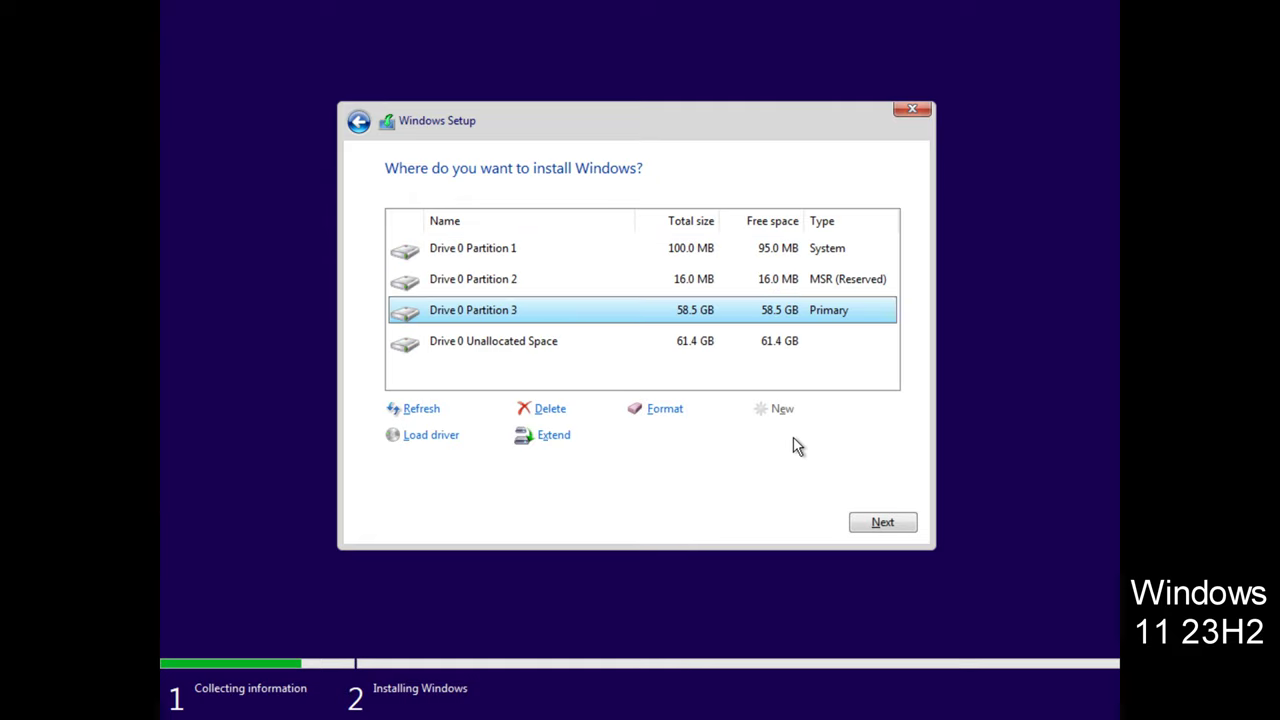
# Step: Create another partition of 30000 MB in Drive 0's remaining unallocated space in Windows 11 23H2 setup
pyautogui.click(650, 350)
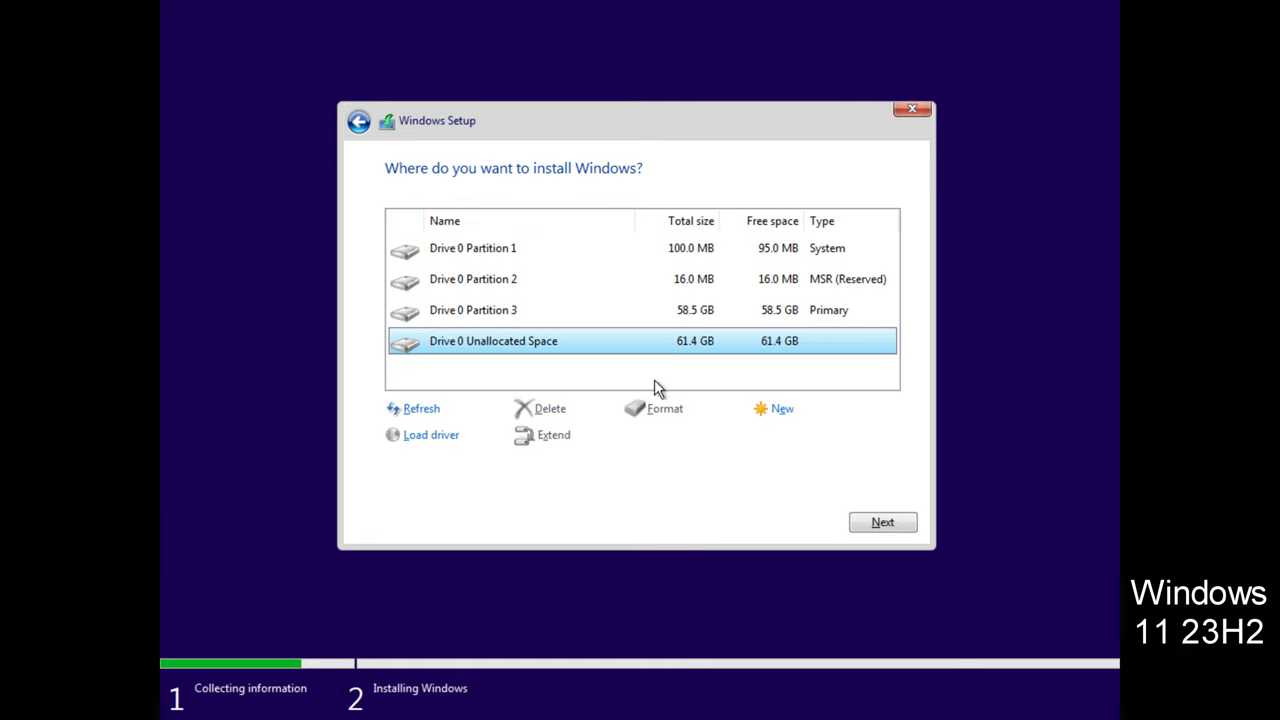
pyautogui.click(778, 411)
pyautogui.moveTo(710, 436); pyautogui.dragTo(623, 451)
pyautogui.write('30000')
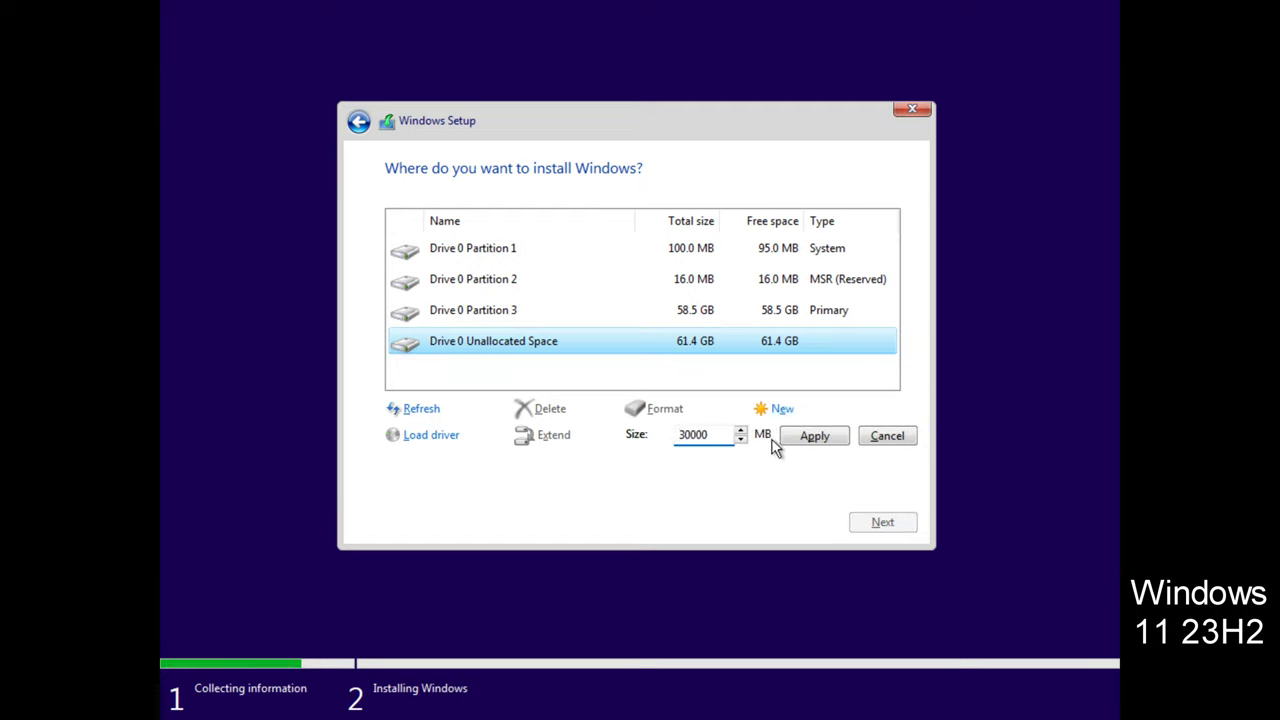
pyautogui.click(786, 440)
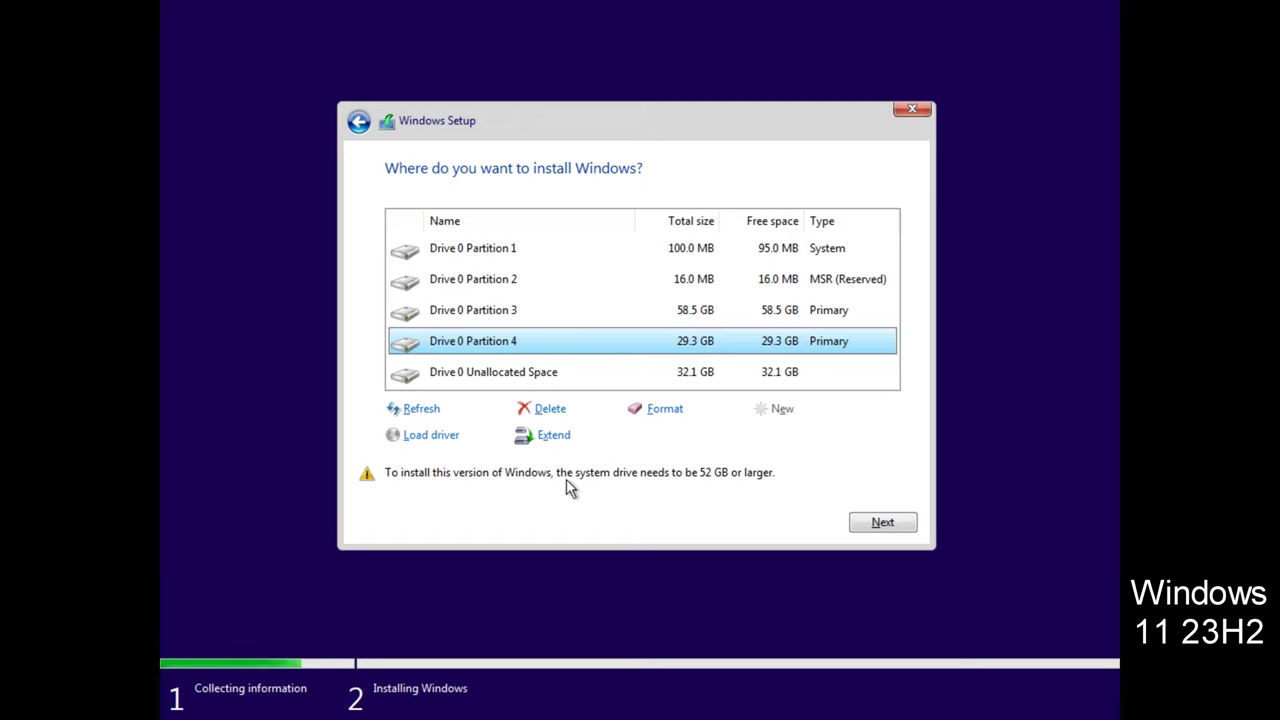
# Step: Delete Drive 0 Partition 4 and Partition 3 in Windows 11 23H2 setup
pyautogui.click(552, 409)
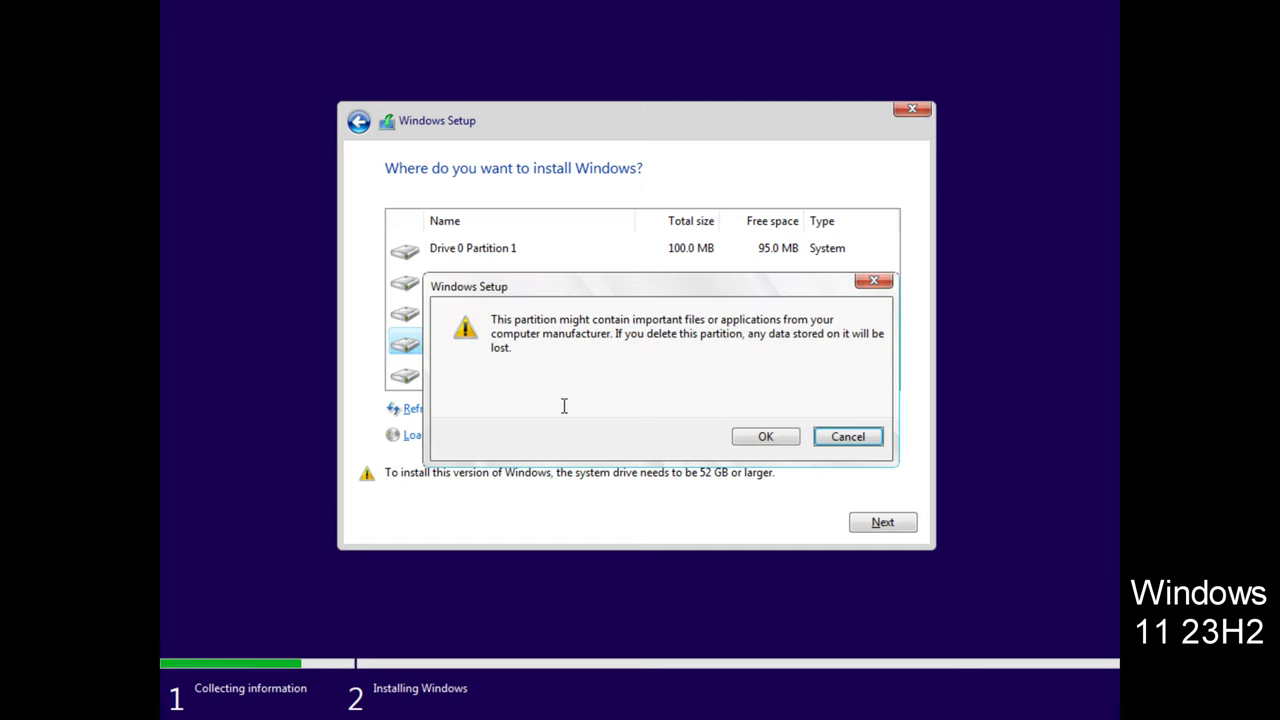
pyautogui.click(765, 438)
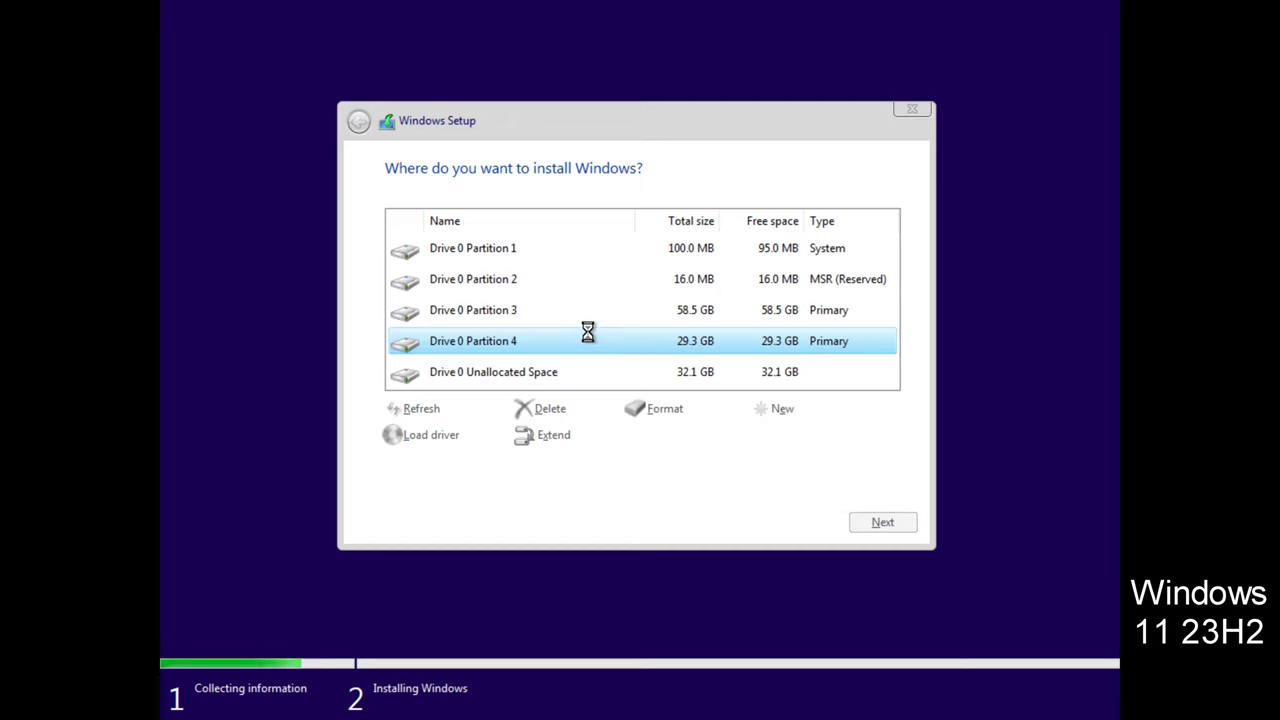
pyautogui.click(543, 318)
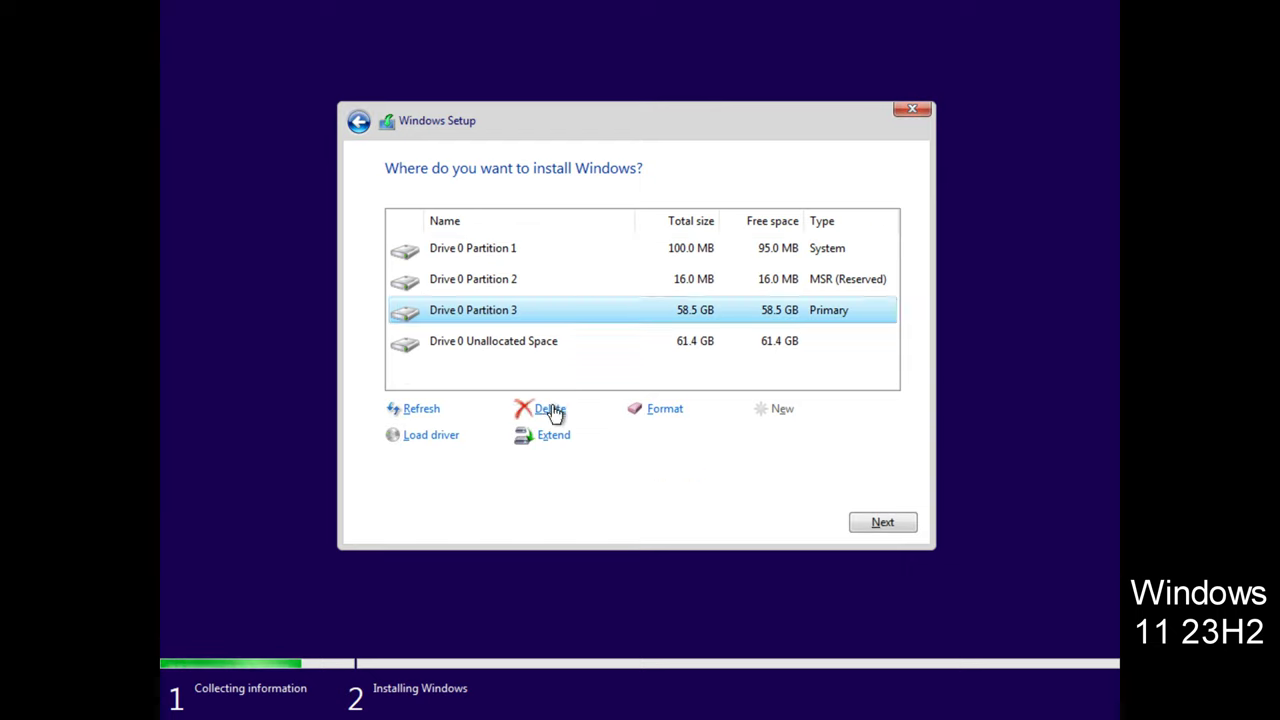
pyautogui.click(550, 410)
pyautogui.click(763, 436)
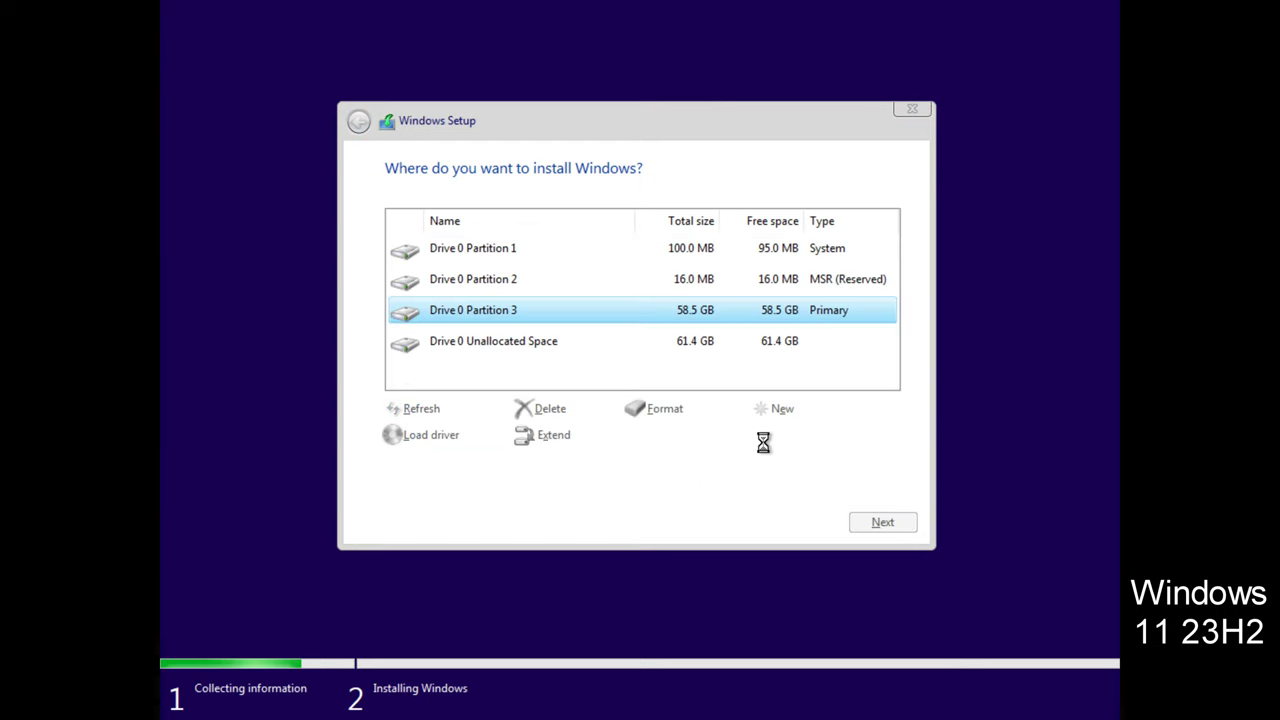
# Step: View the details of why Windows cannot be installed on Drive 0 Partition 2, and delete that MSR partition
pyautogui.click(515, 282)
pyautogui.click(641, 476)
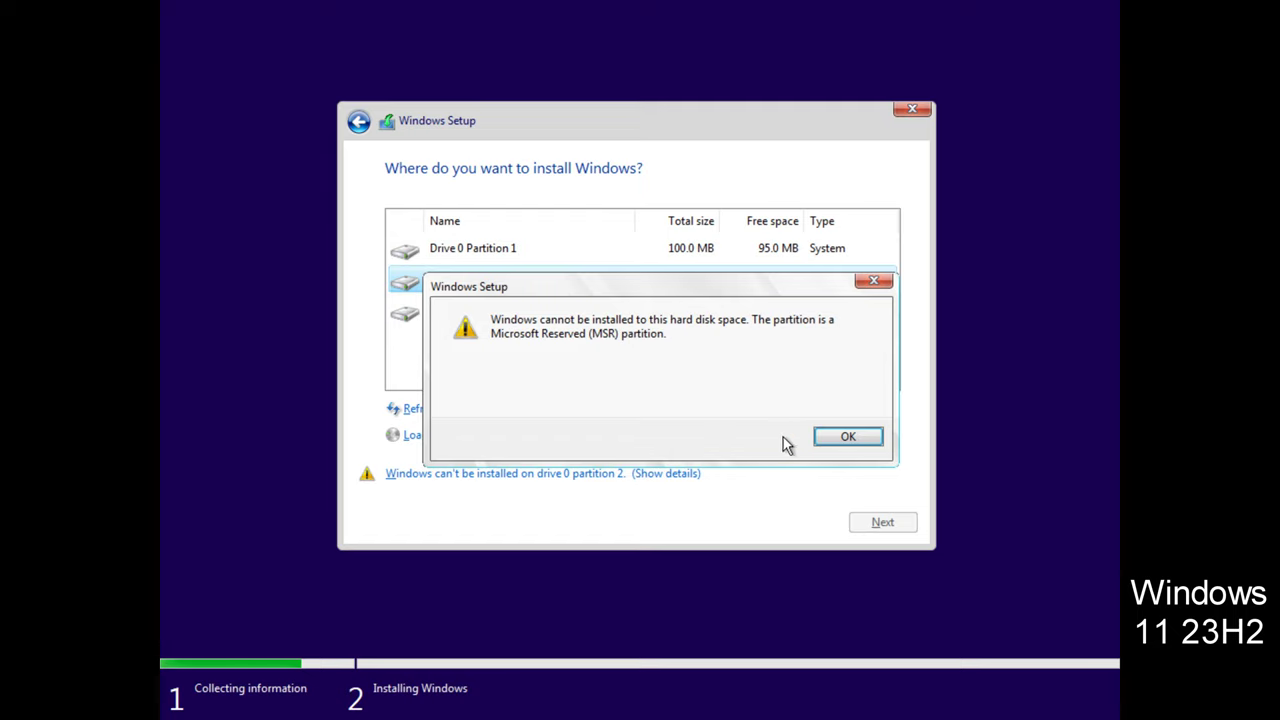
pyautogui.click(838, 438)
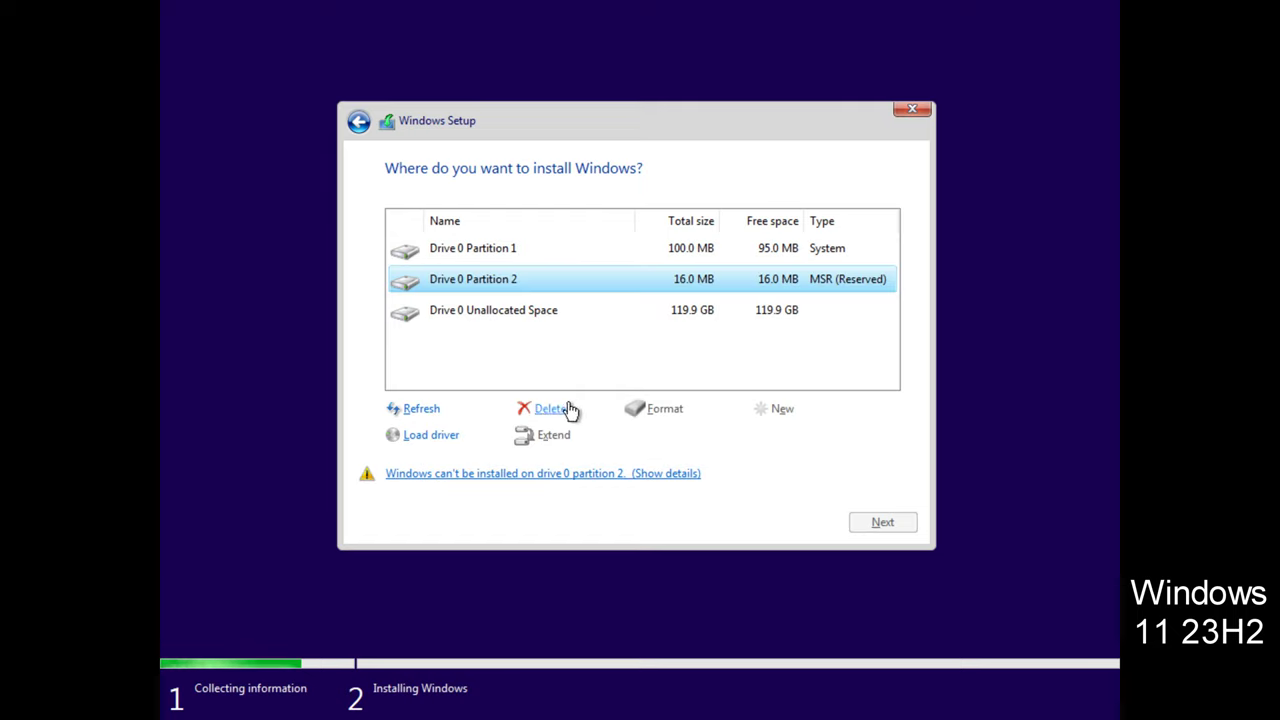
pyautogui.click(563, 406)
pyautogui.click(762, 437)
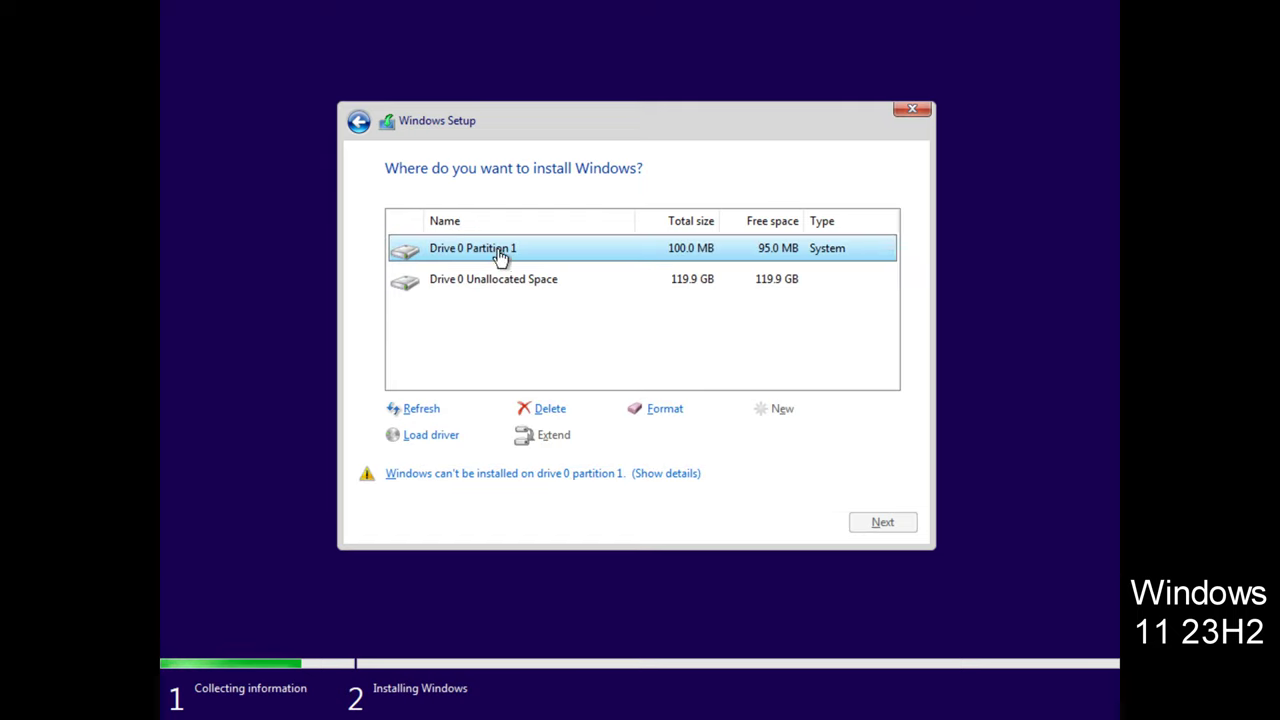
# Step: View the details of why Windows cannot be installed on Drive 0 Partition 1, and delete that system partition
pyautogui.click(573, 474)
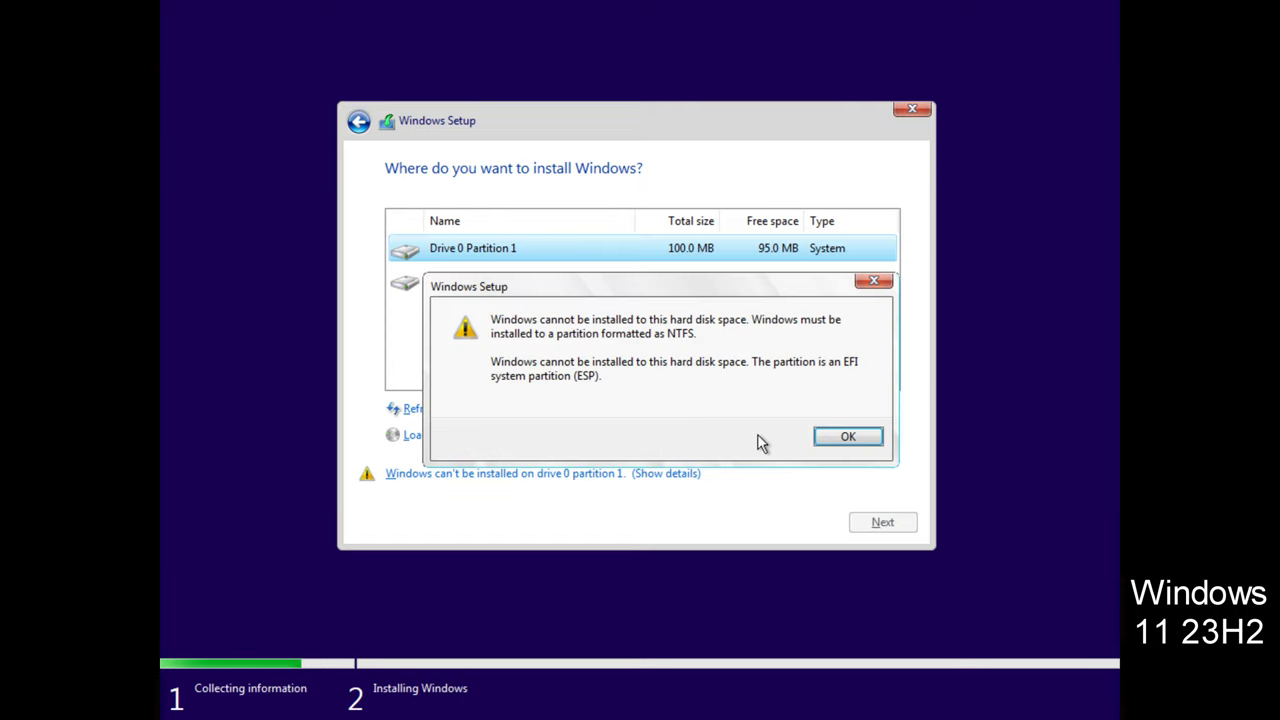
pyautogui.click(838, 438)
pyautogui.click(560, 407)
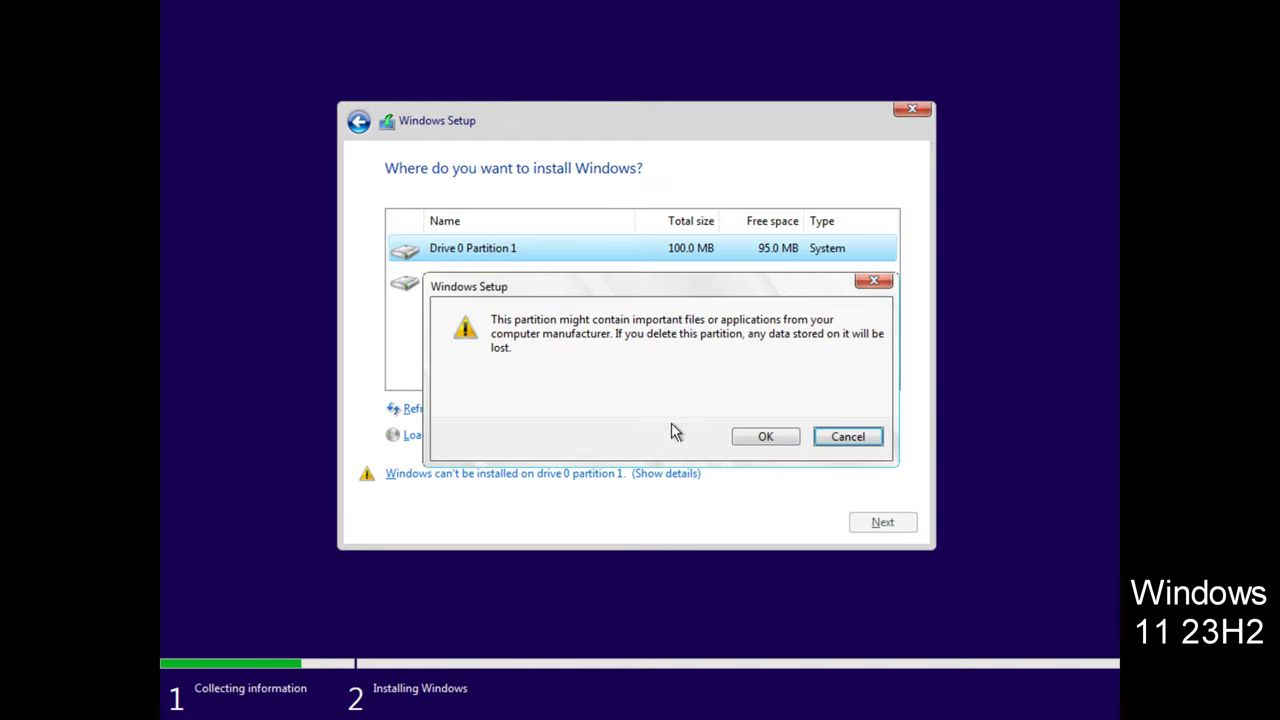
pyautogui.click(768, 440)
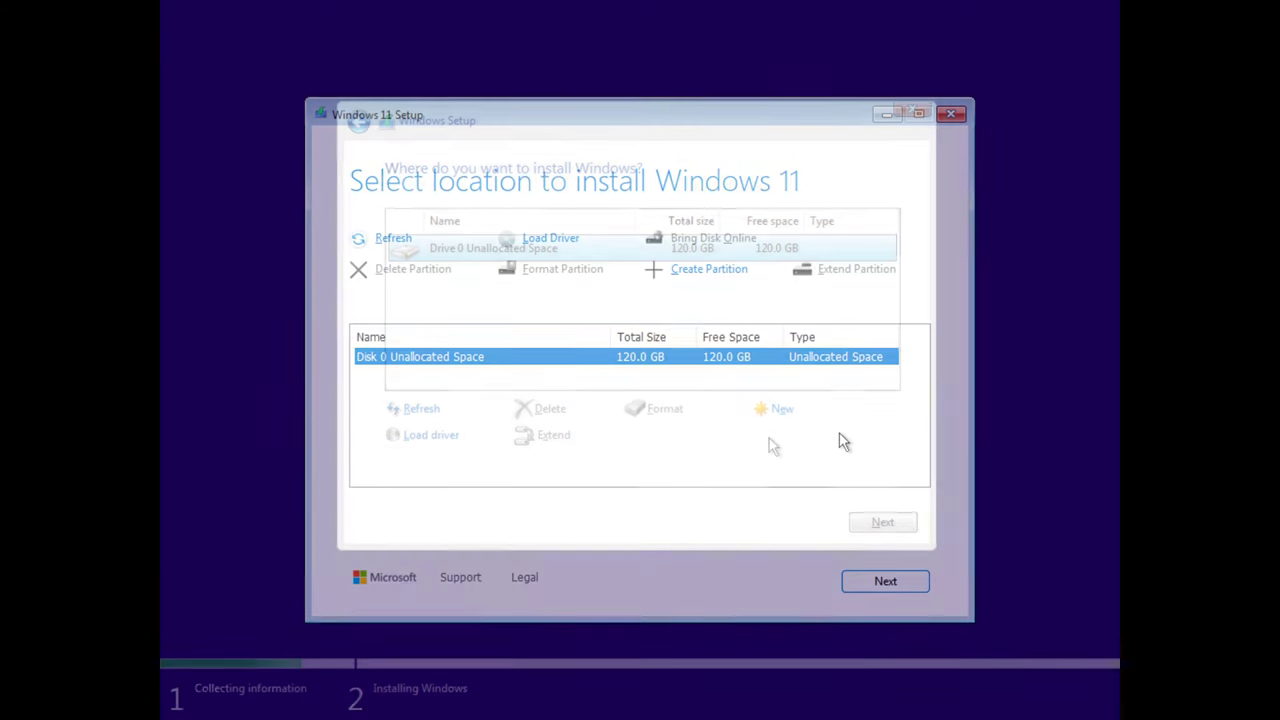
# Step: Create a 60000 MB partition in Disk 0's unallocated space in Windows 11 24H2 setup
pyautogui.click(686, 281)
pyautogui.moveTo(558, 292); pyautogui.dragTo(414, 309)
pyautogui.write('60000')
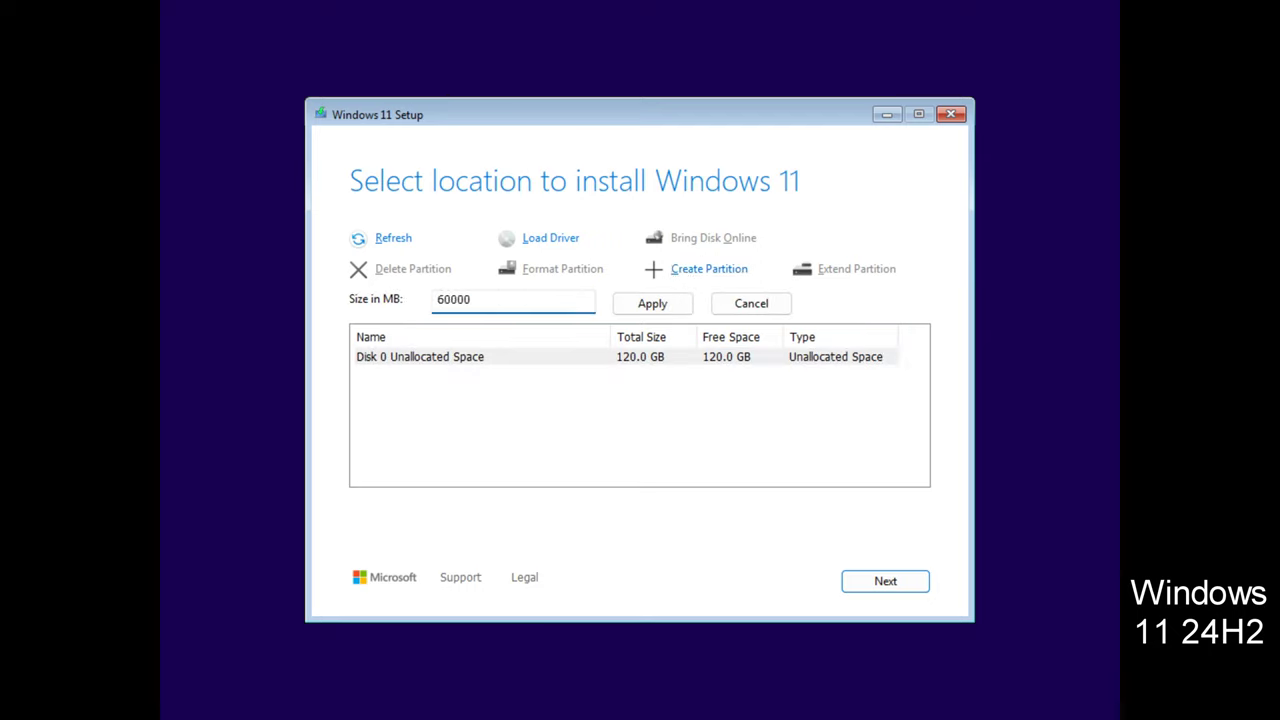
pyautogui.click(646, 310)
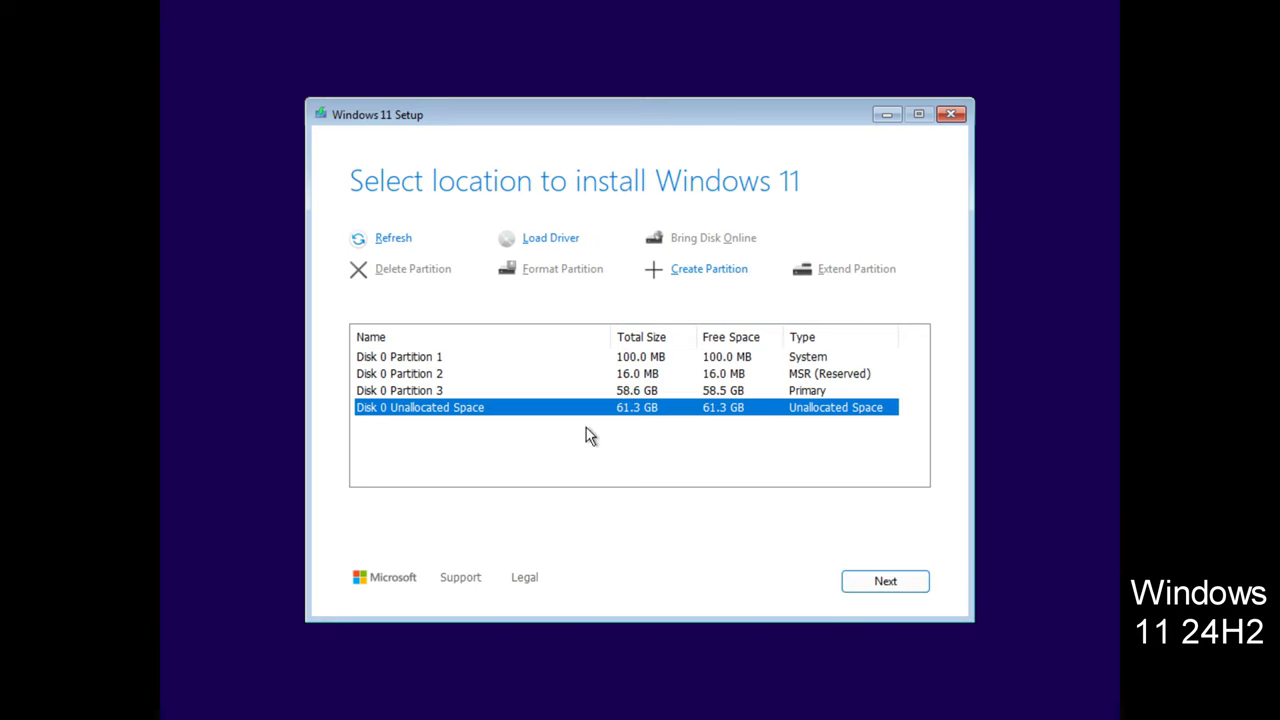
# Step: Create another partition of 30000 MB in Disk 0's remaining unallocated space in Windows 11 24H2 setup
pyautogui.click(684, 278)
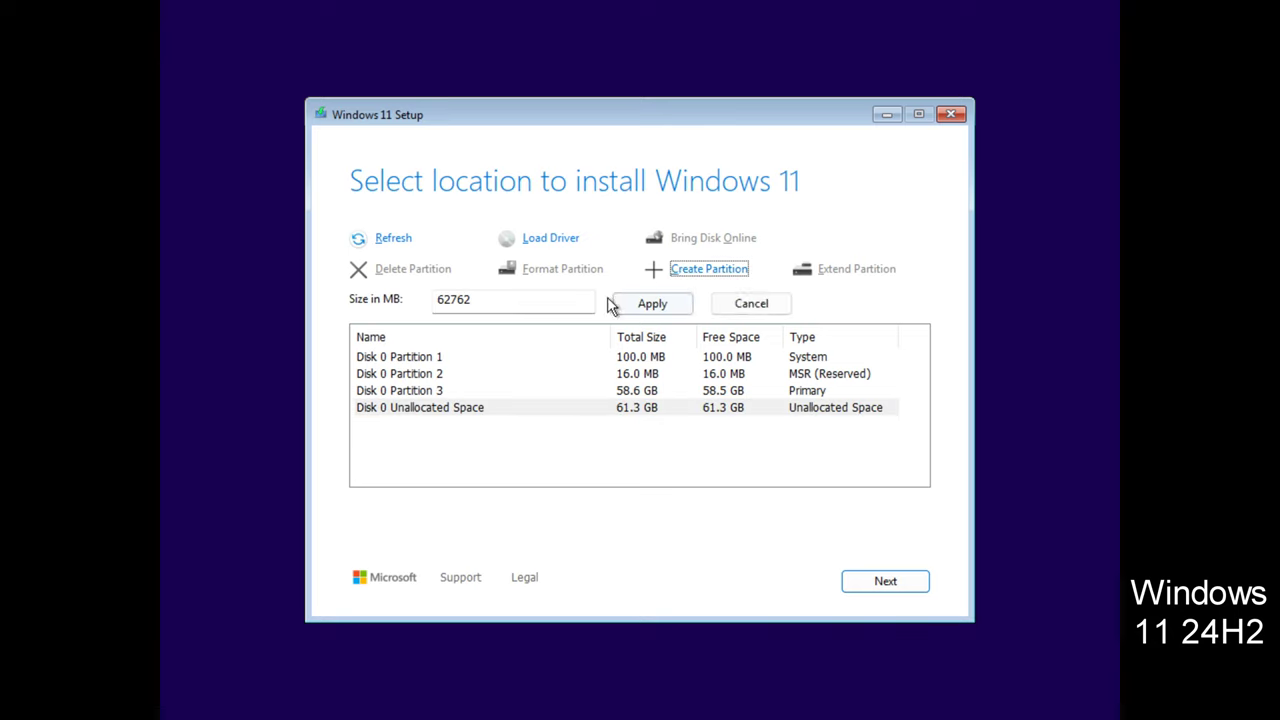
pyautogui.moveTo(523, 297); pyautogui.dragTo(423, 291)
pyautogui.write('30')
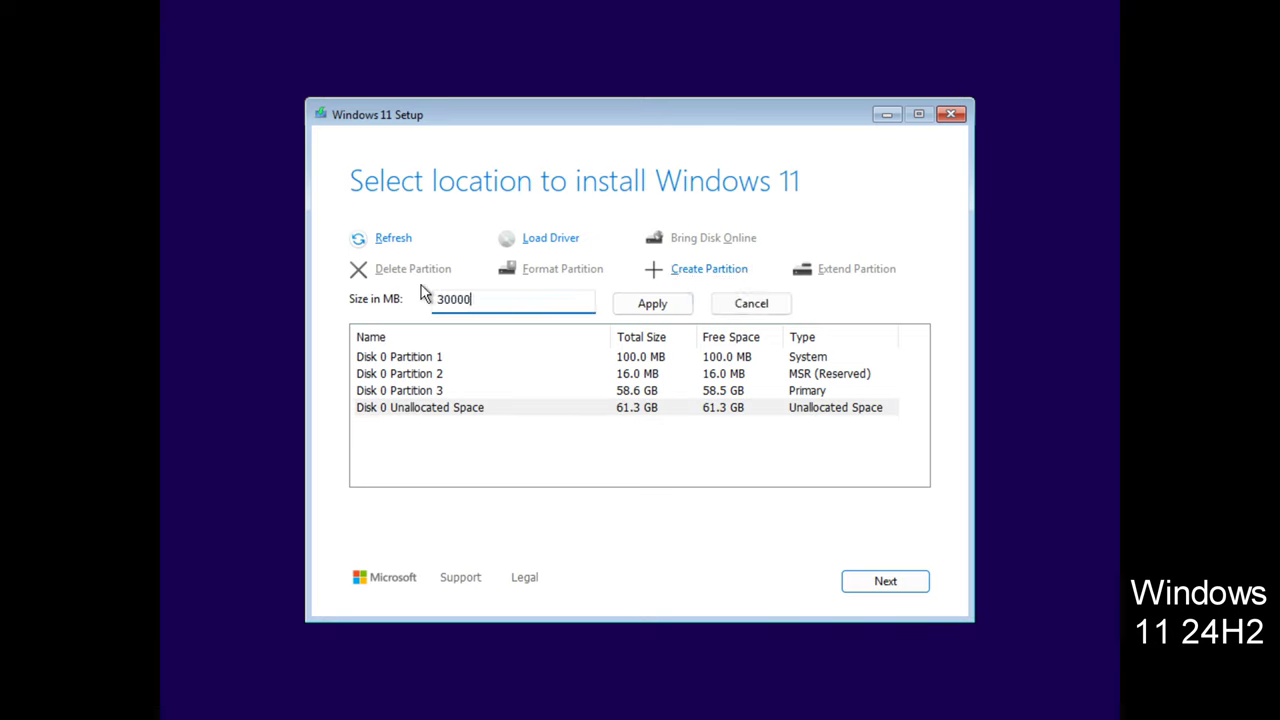
pyautogui.write('000')
pyautogui.click(631, 312)
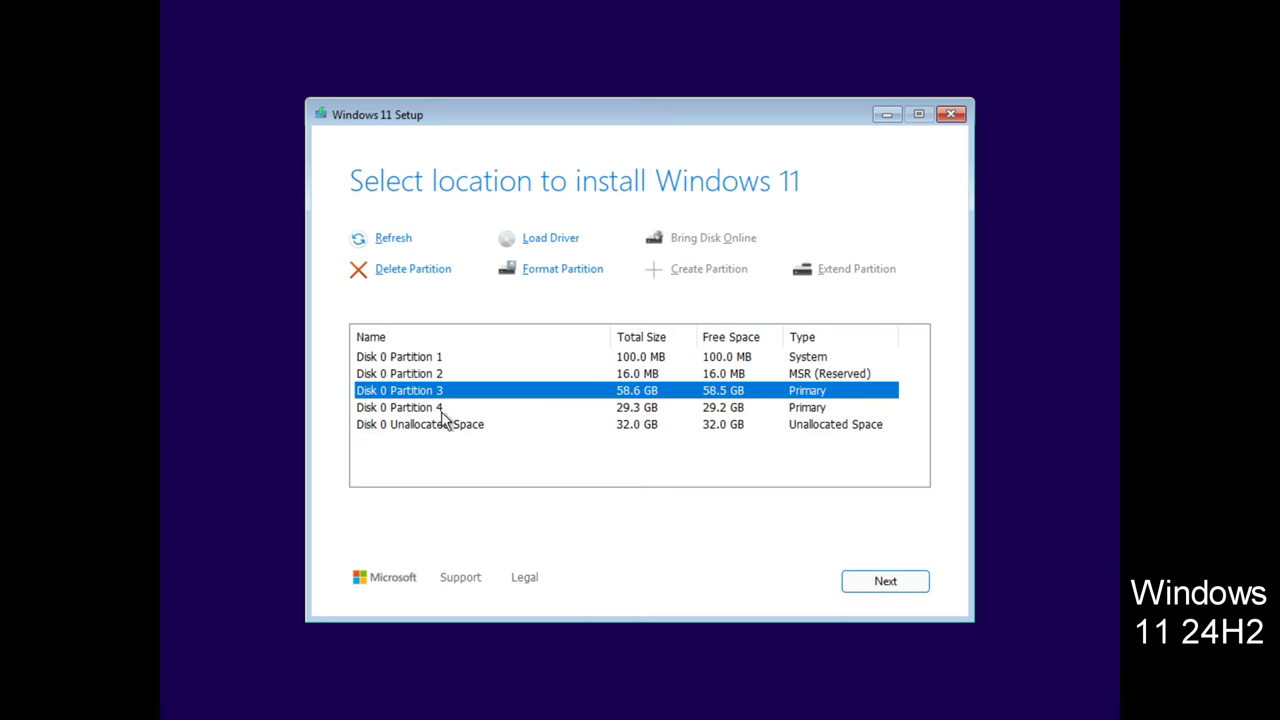
# Step: View the details of why Windows 11 cannot be installed on Disk 0 Partition 4
pyautogui.click(430, 410)
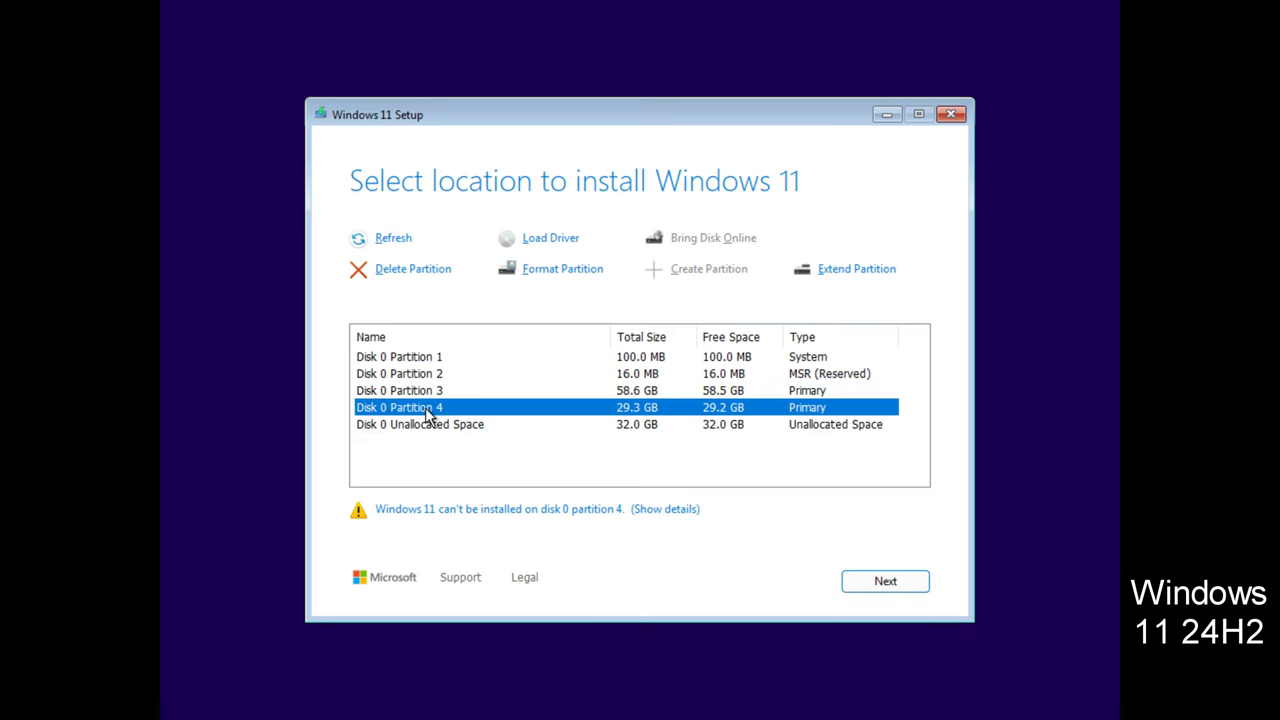
pyautogui.click(466, 512)
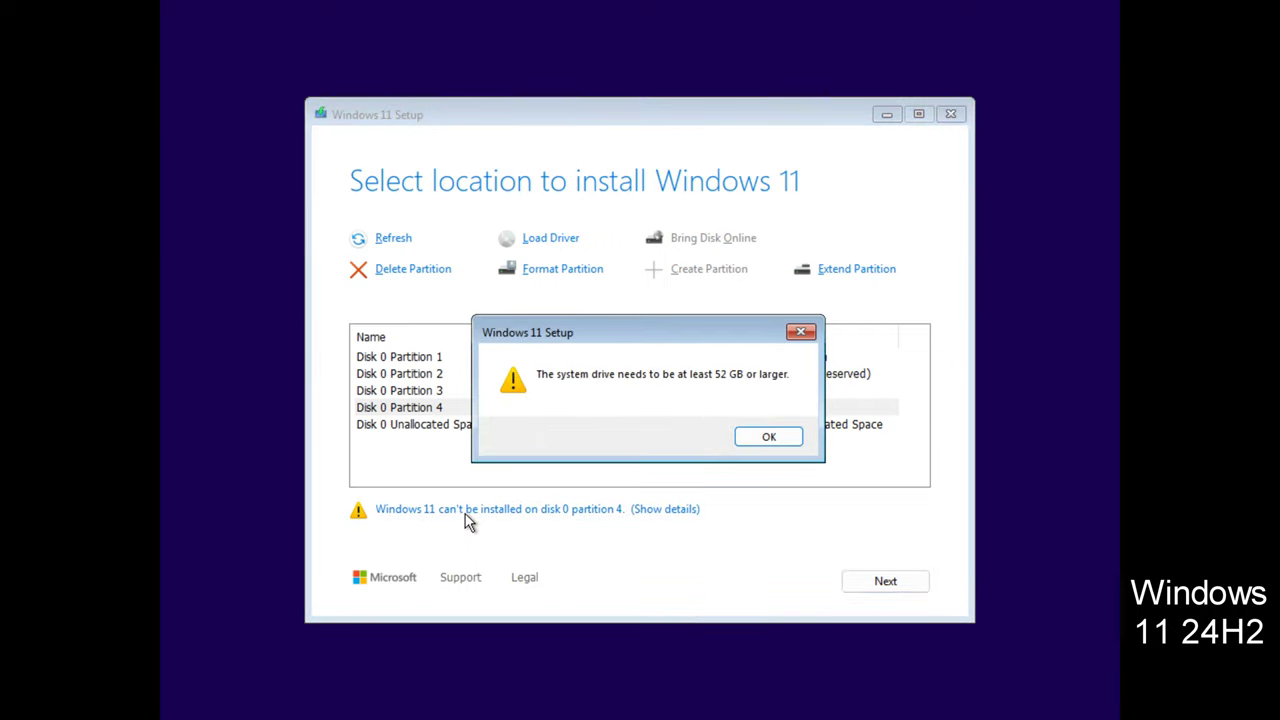
pyautogui.click(760, 438)
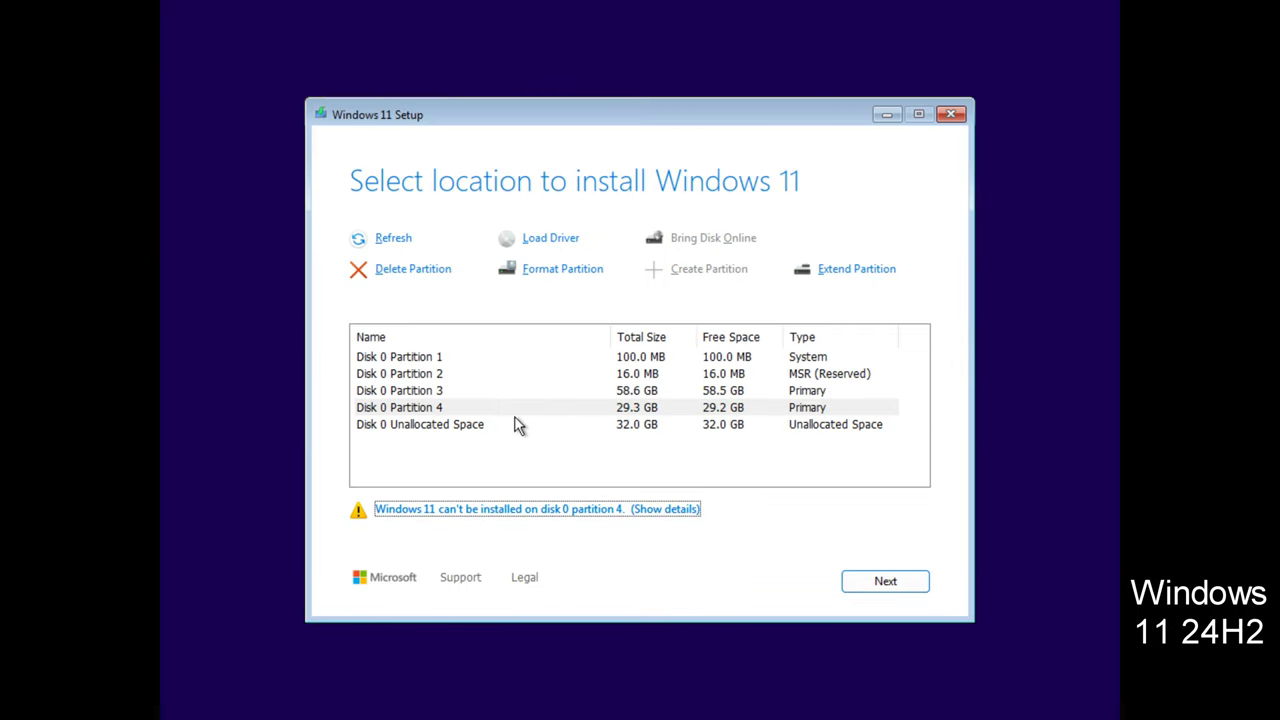
# Step: Delete Disk 0 Partition 4 and Partition 3 in Windows 11 24H2 setup
pyautogui.click(416, 270)
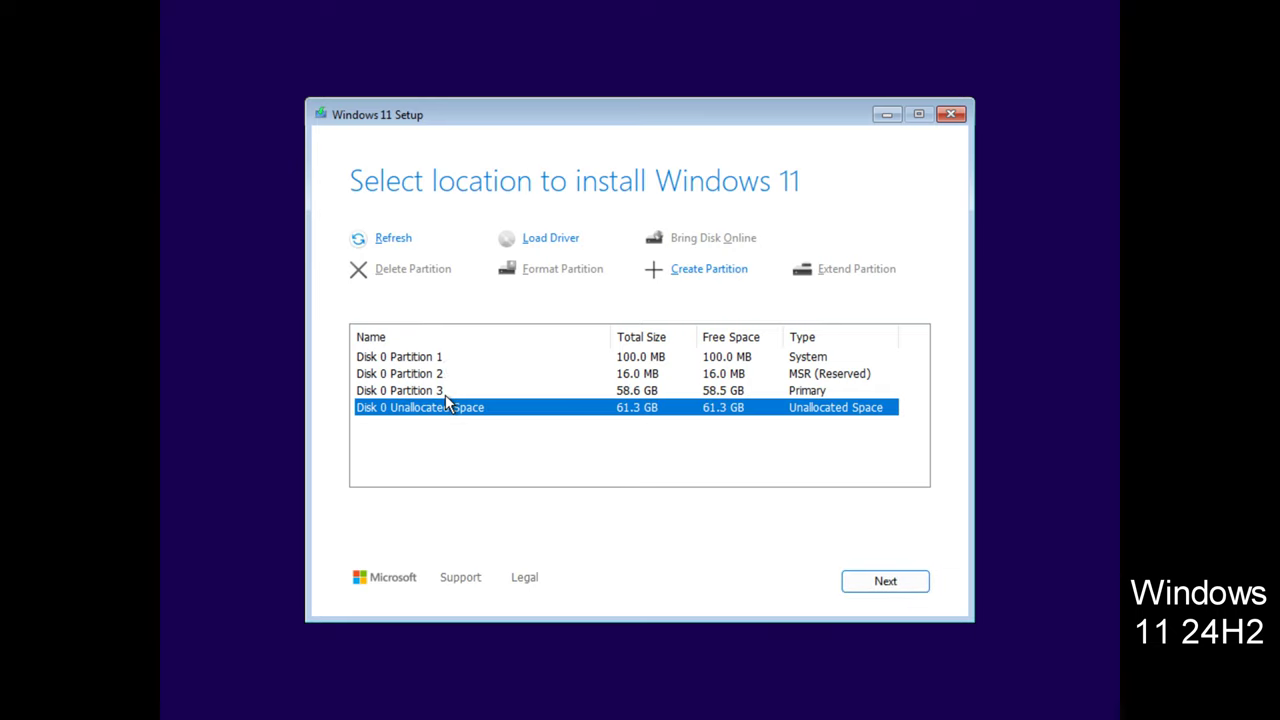
pyautogui.click(446, 394)
pyautogui.click(402, 280)
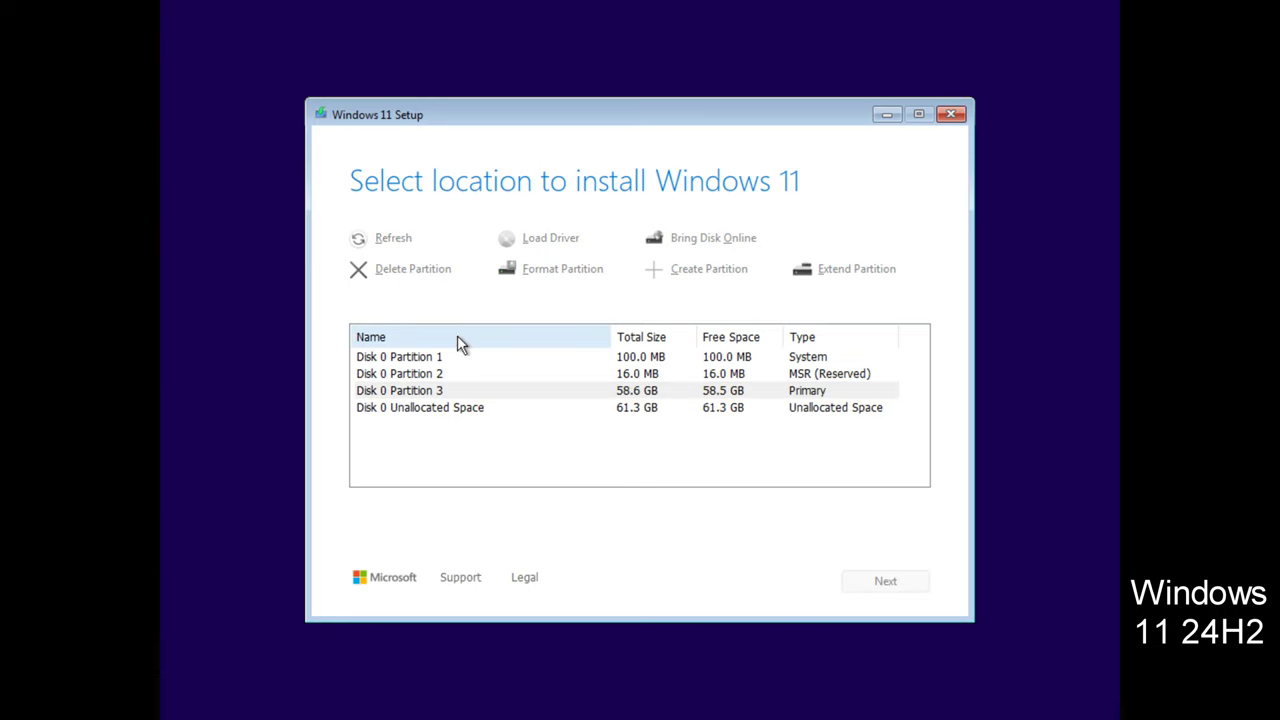
# Step: View the details of why Windows 11 cannot be installed on Disk 0 Partition 2, and delete that MSR partition
pyautogui.click(456, 378)
pyautogui.click(507, 511)
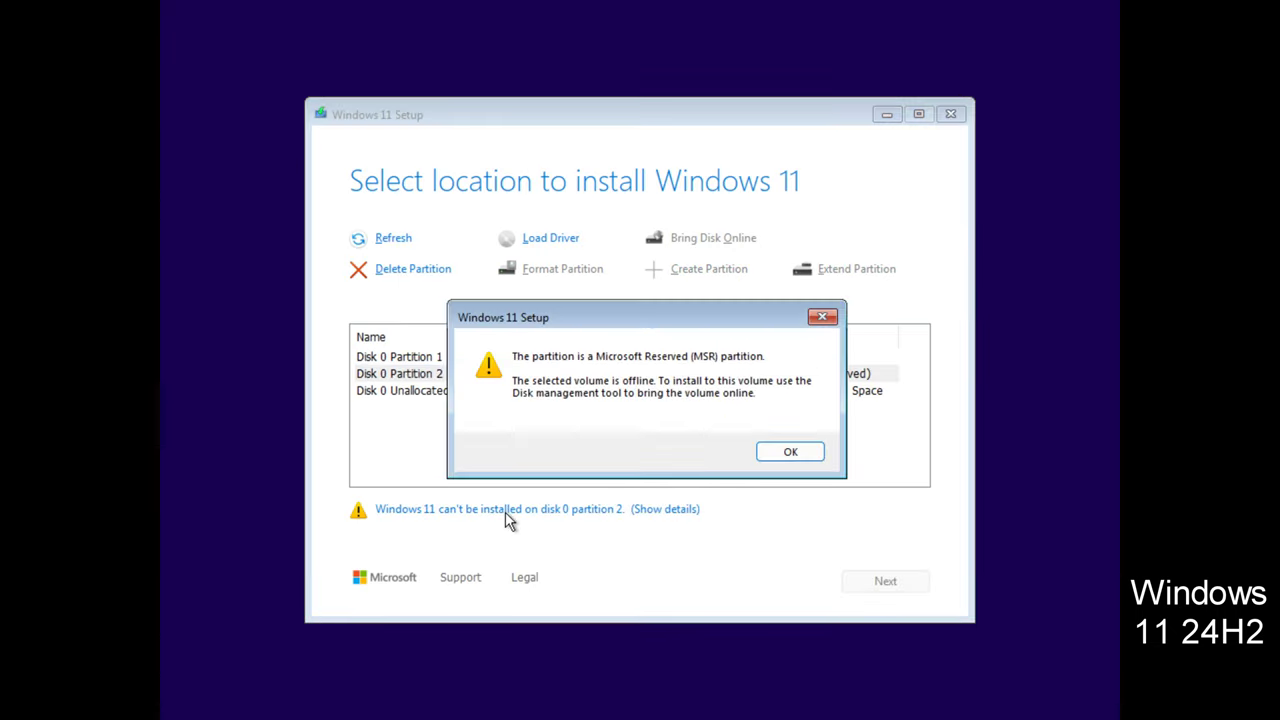
pyautogui.click(775, 460)
pyautogui.click(441, 280)
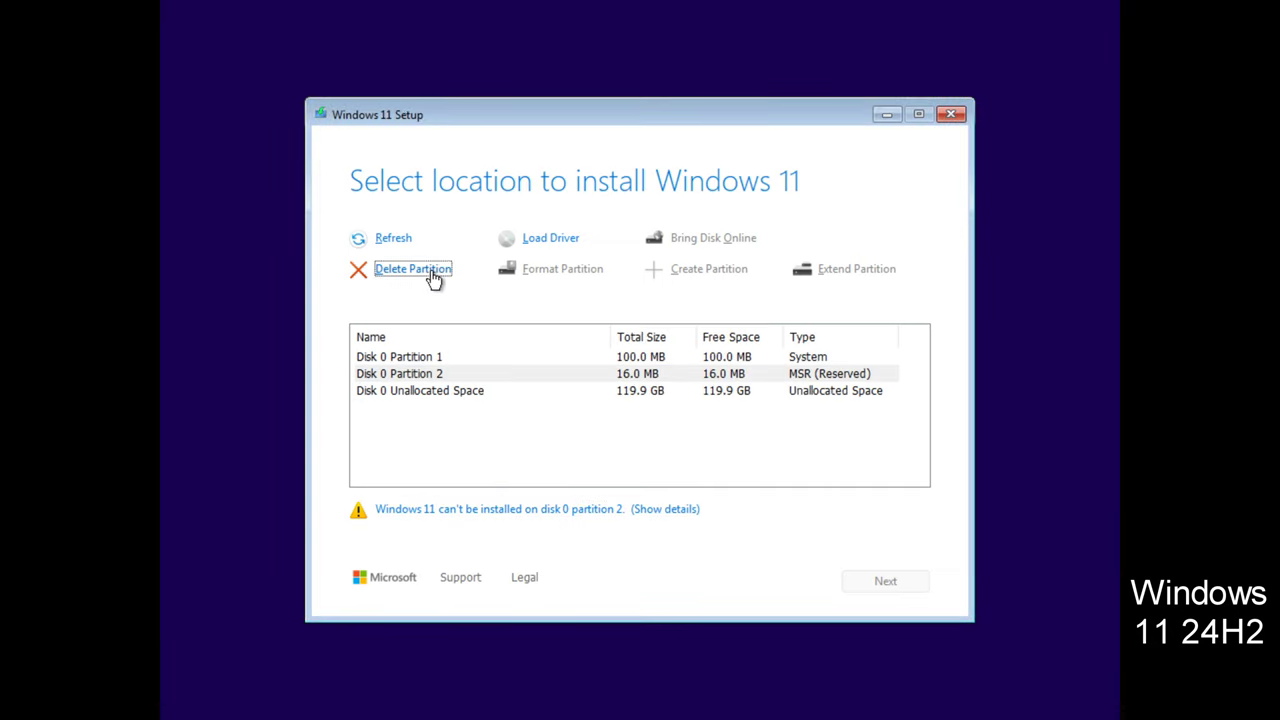
# Step: View the details of why Windows 11 cannot be installed on Disk 0 Partition 1, and delete that system partition
pyautogui.click(450, 360)
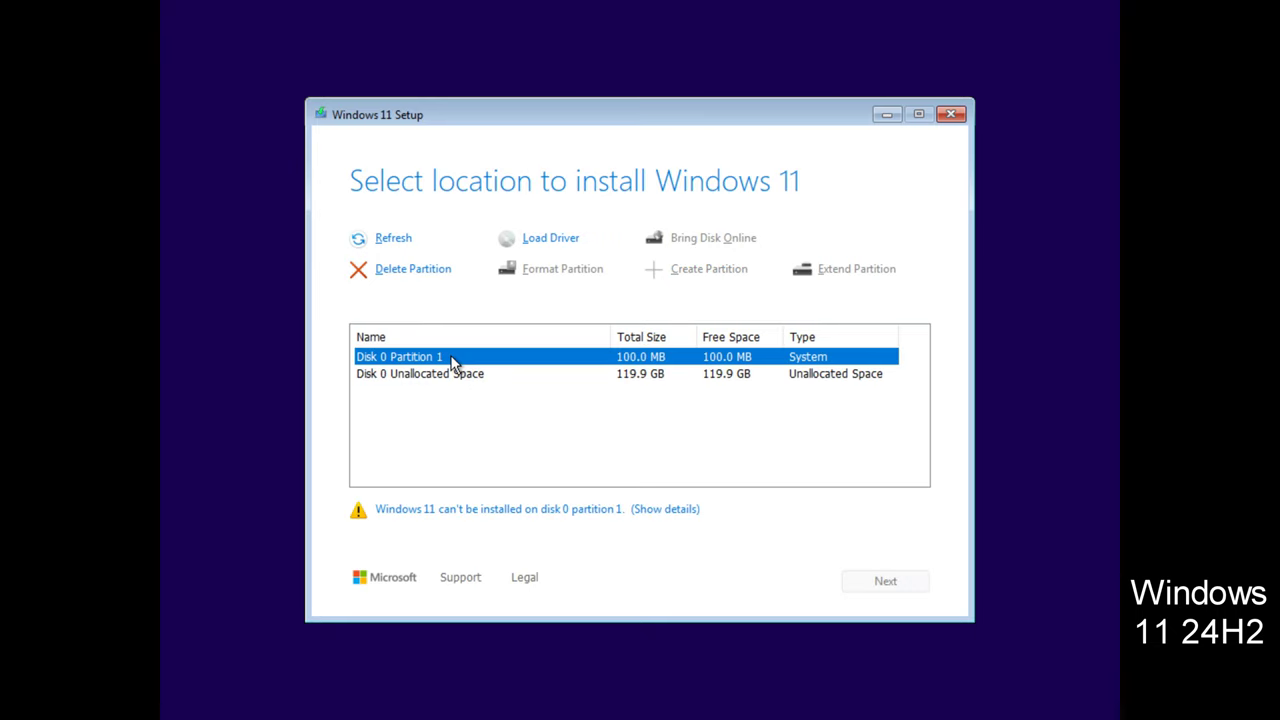
pyautogui.click(508, 511)
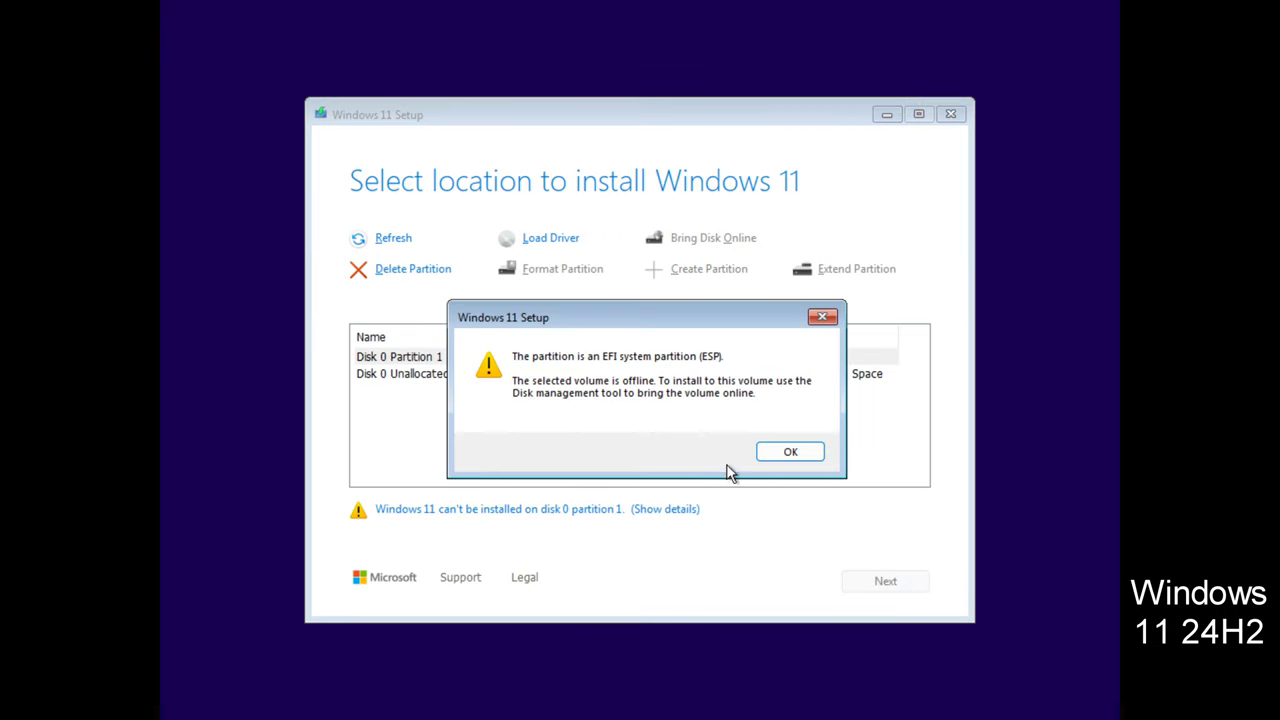
pyautogui.click(780, 455)
pyautogui.click(475, 356)
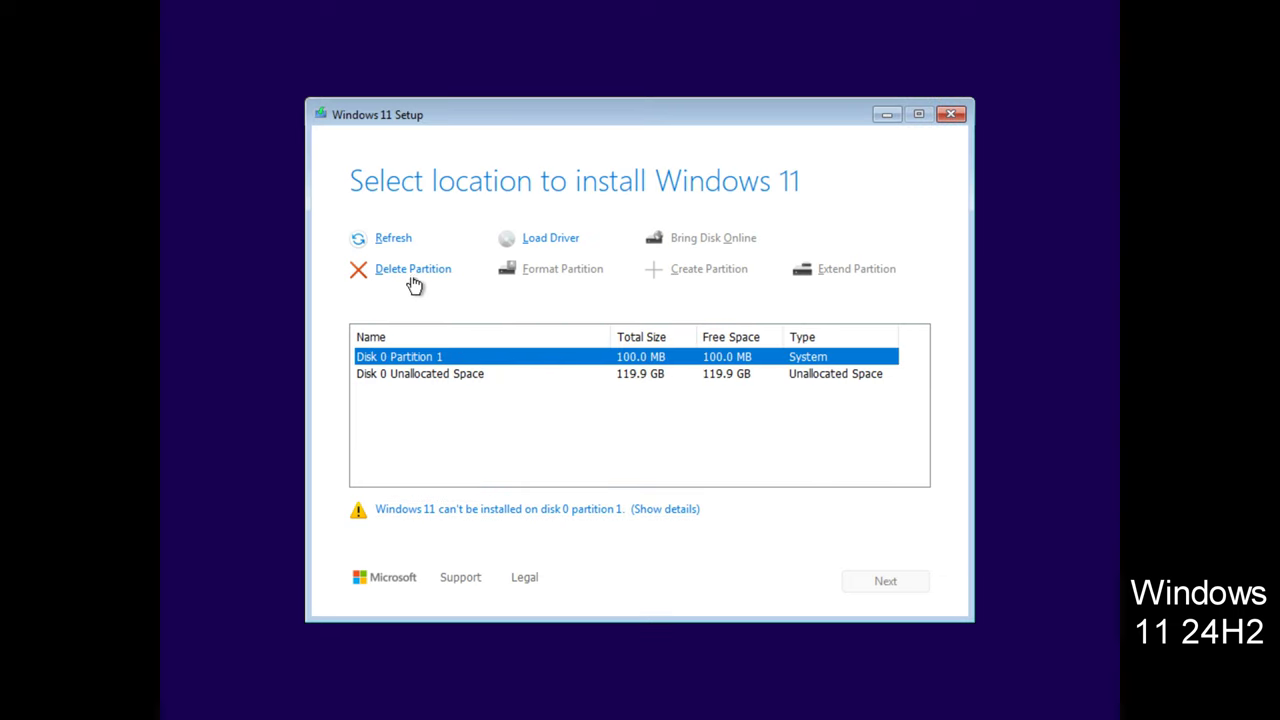
pyautogui.click(410, 272)
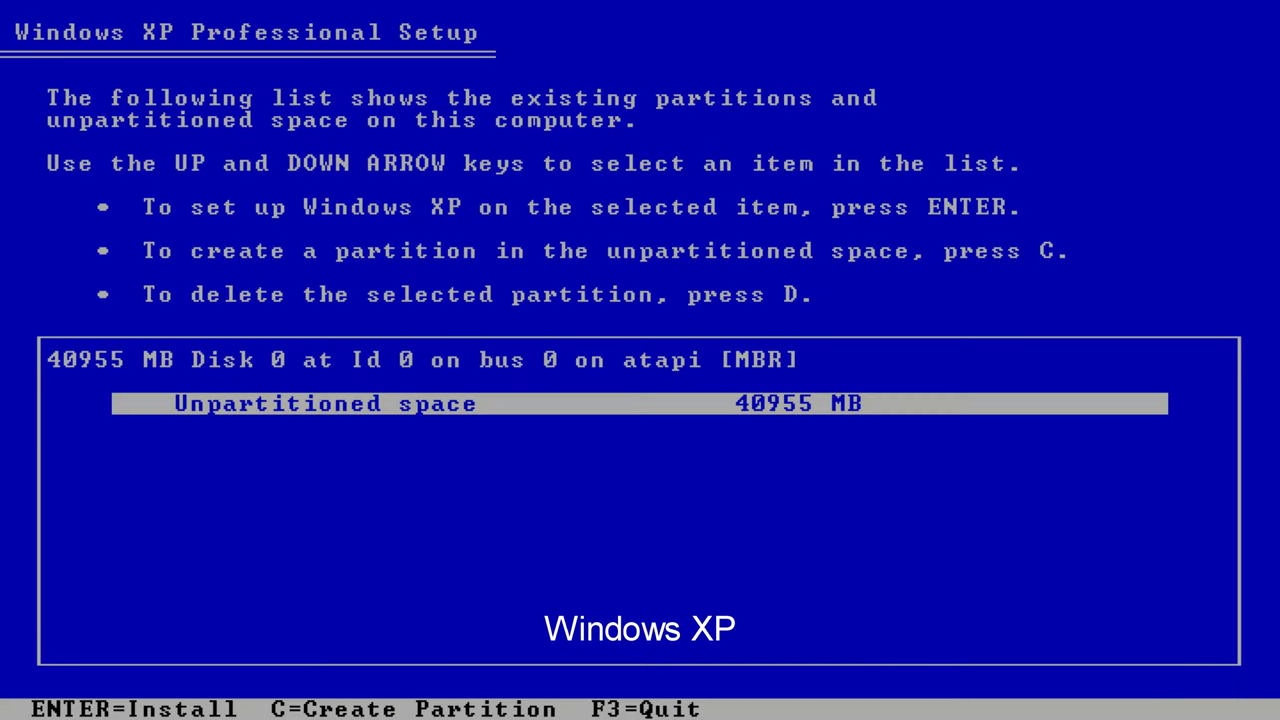
# Step: Quit Windows XP Professional Setup without installing and restart the computer
pyautogui.press('F3')
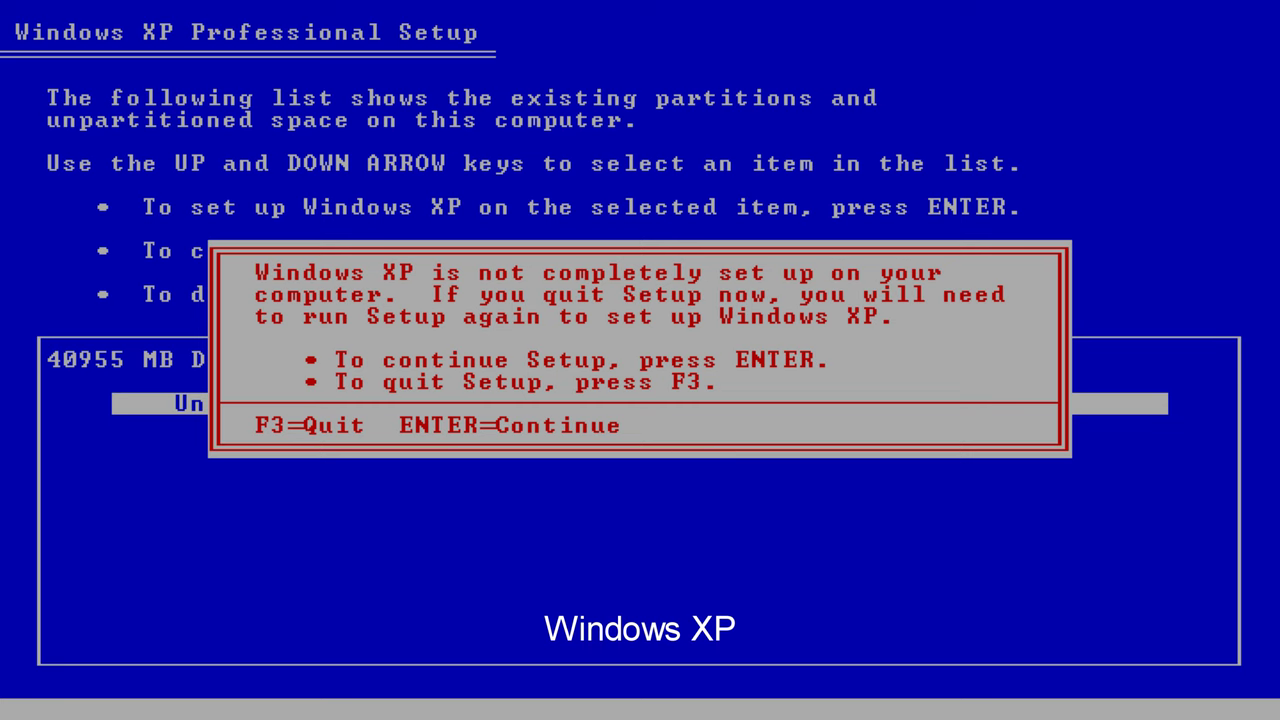
pyautogui.press('F3')
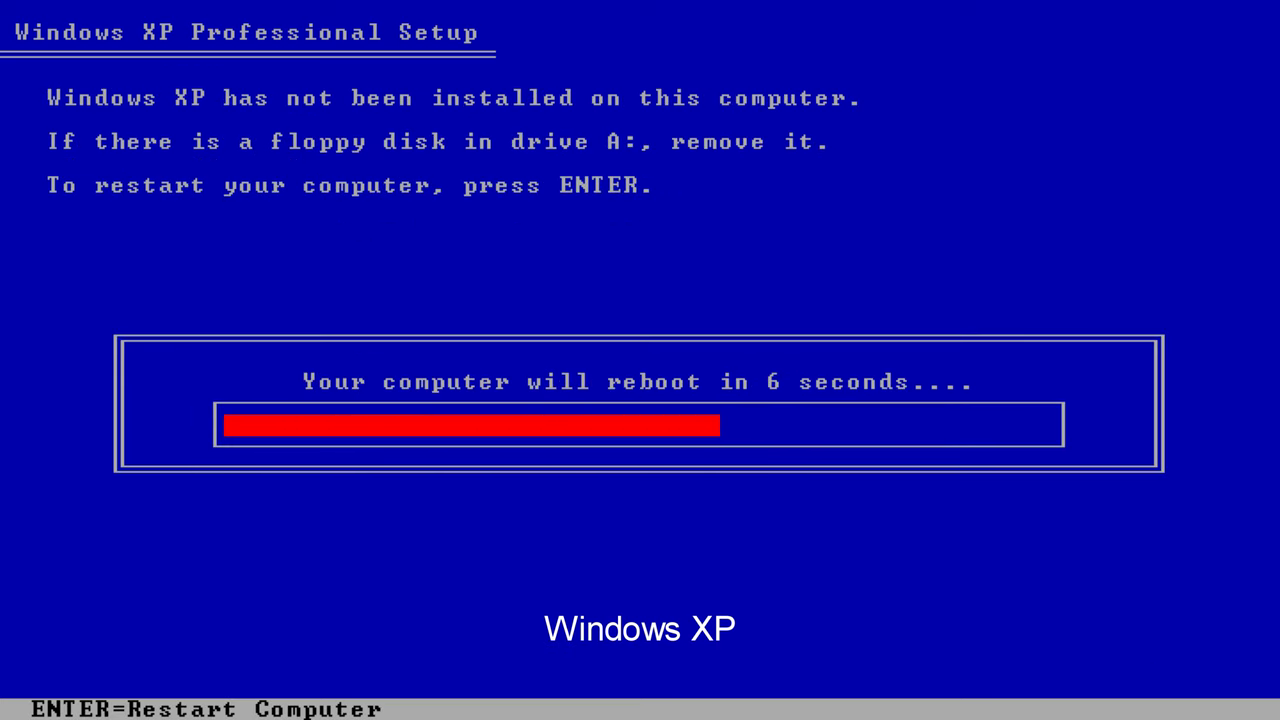
pyautogui.press('Return')
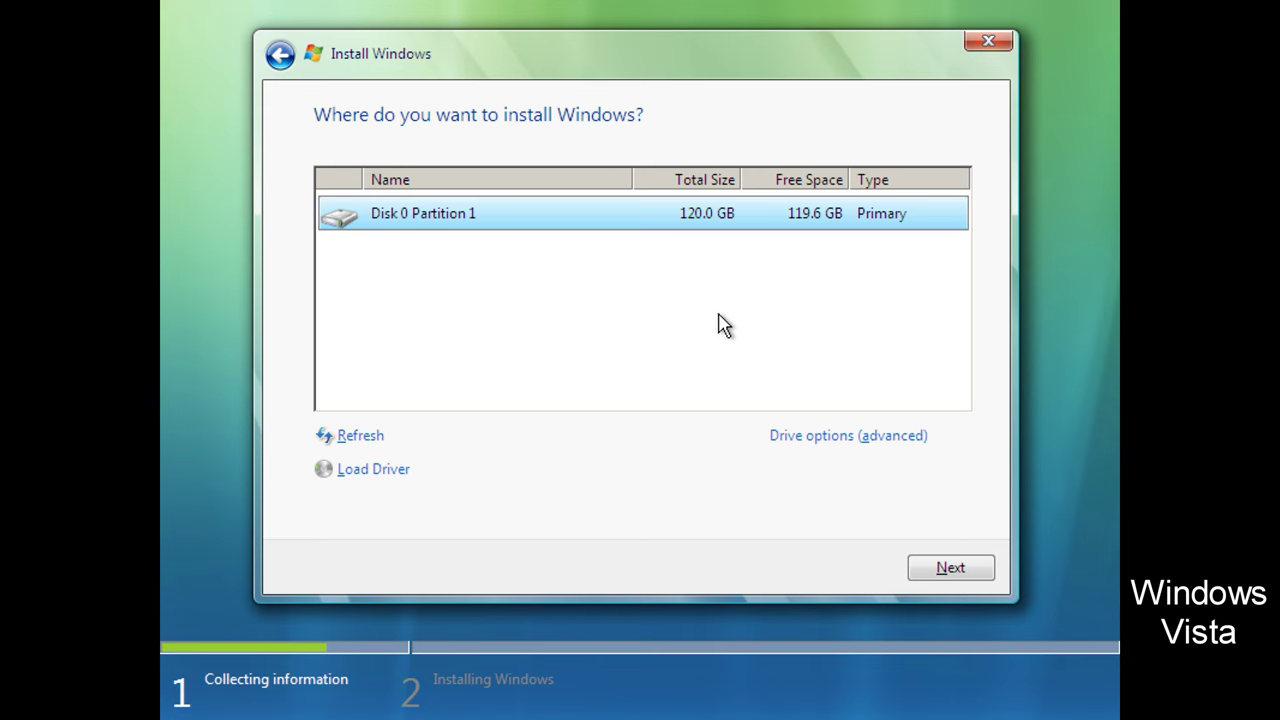
# Step: Cancel the Windows Vista installation from the disk selection page, then close the installer's start window and confirm cancelling
pyautogui.click(986, 42)
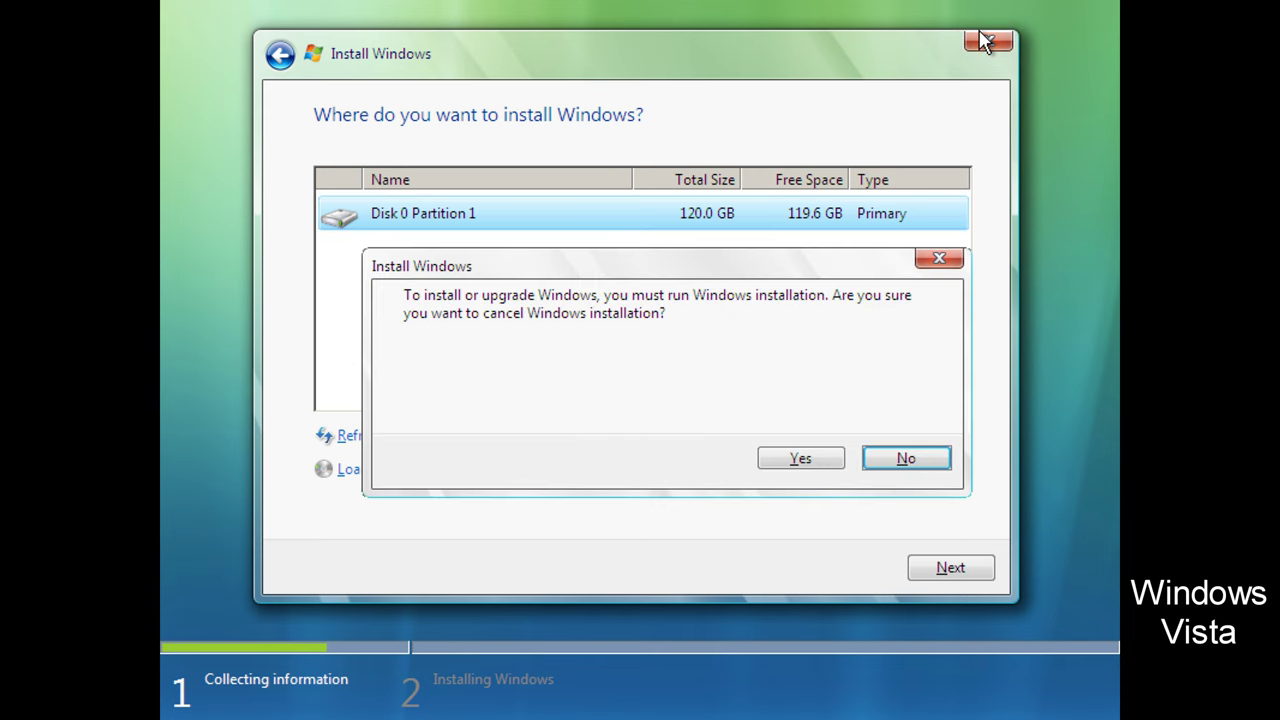
pyautogui.moveTo(723, 268); pyautogui.dragTo(706, 298)
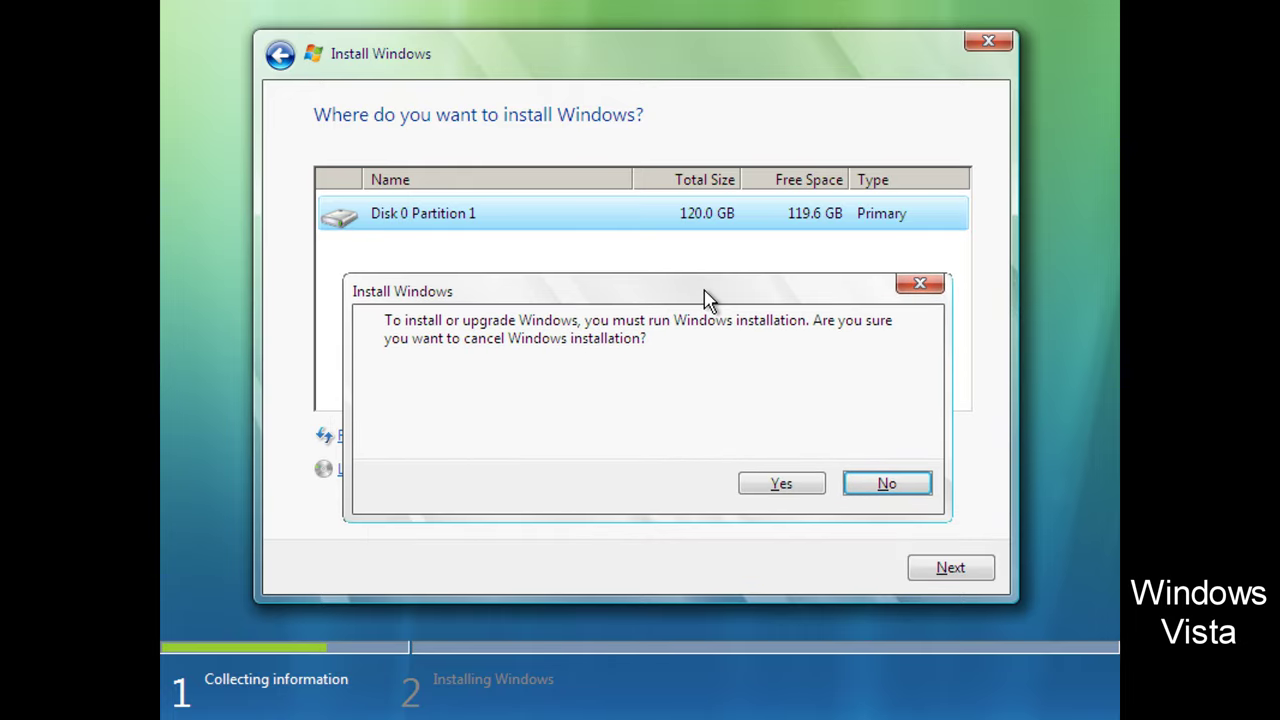
pyautogui.click(777, 486)
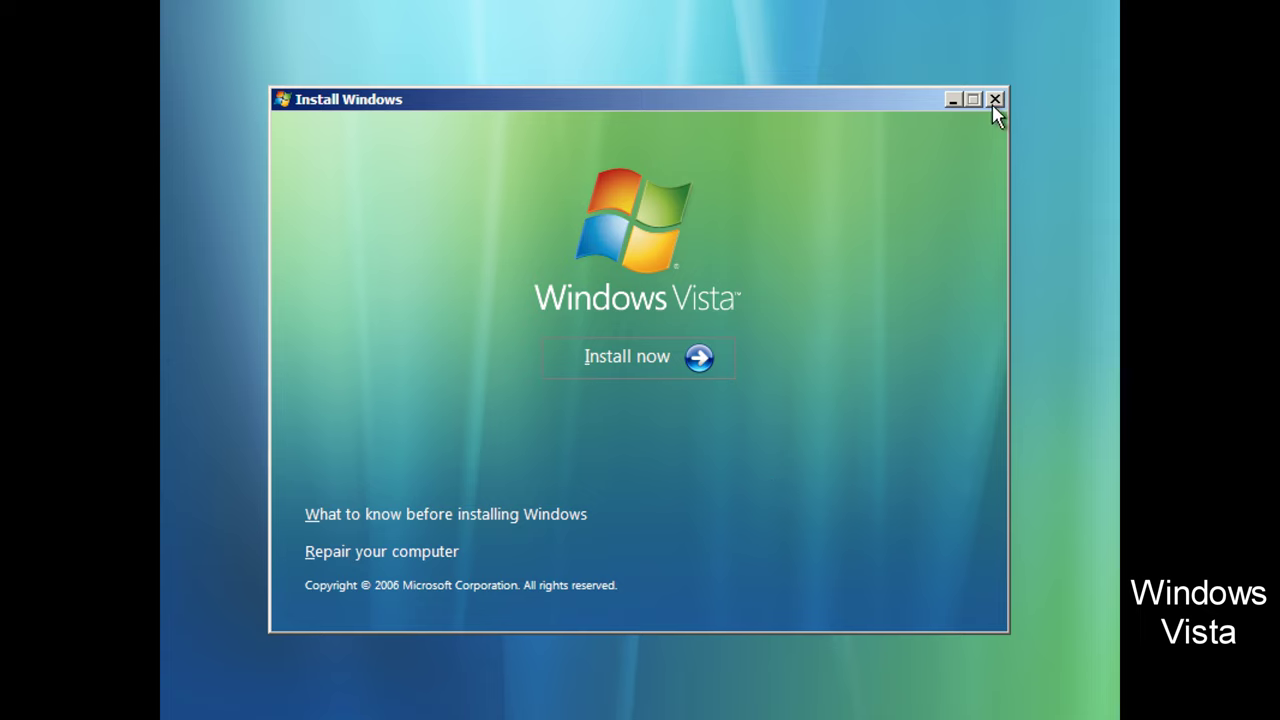
pyautogui.click(995, 100)
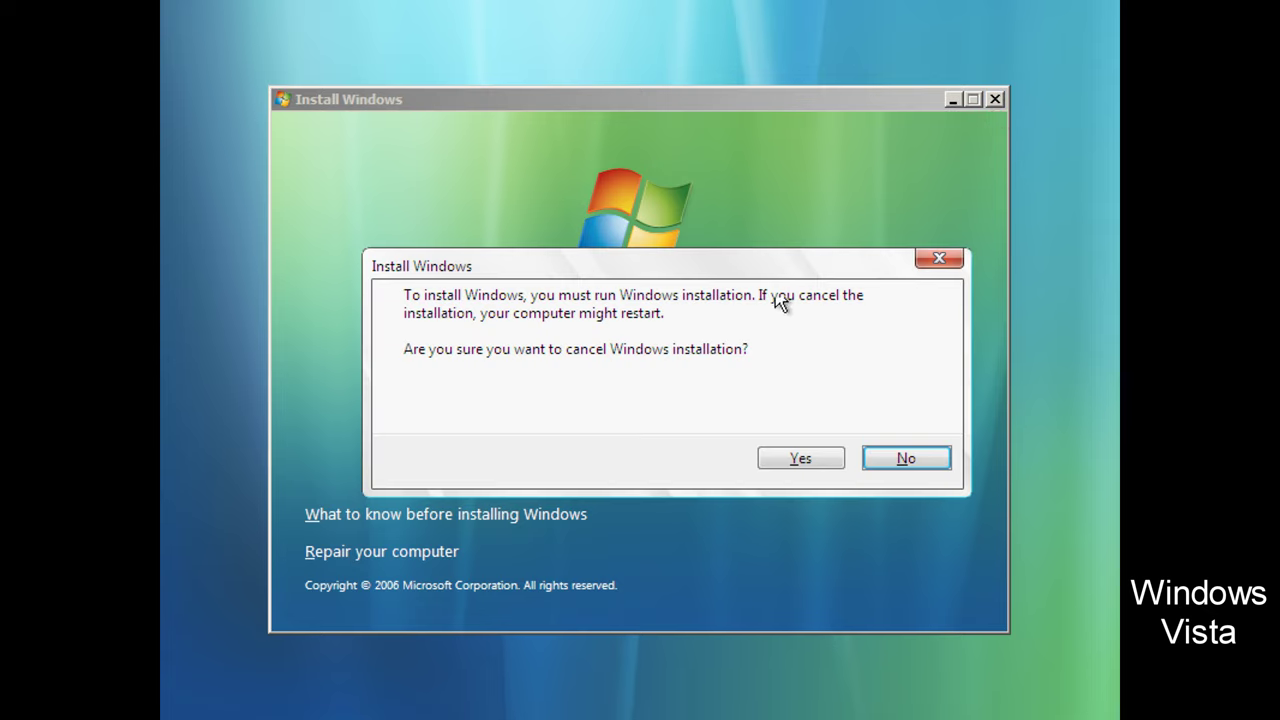
pyautogui.moveTo(740, 282); pyautogui.dragTo(716, 296)
pyautogui.click(779, 471)
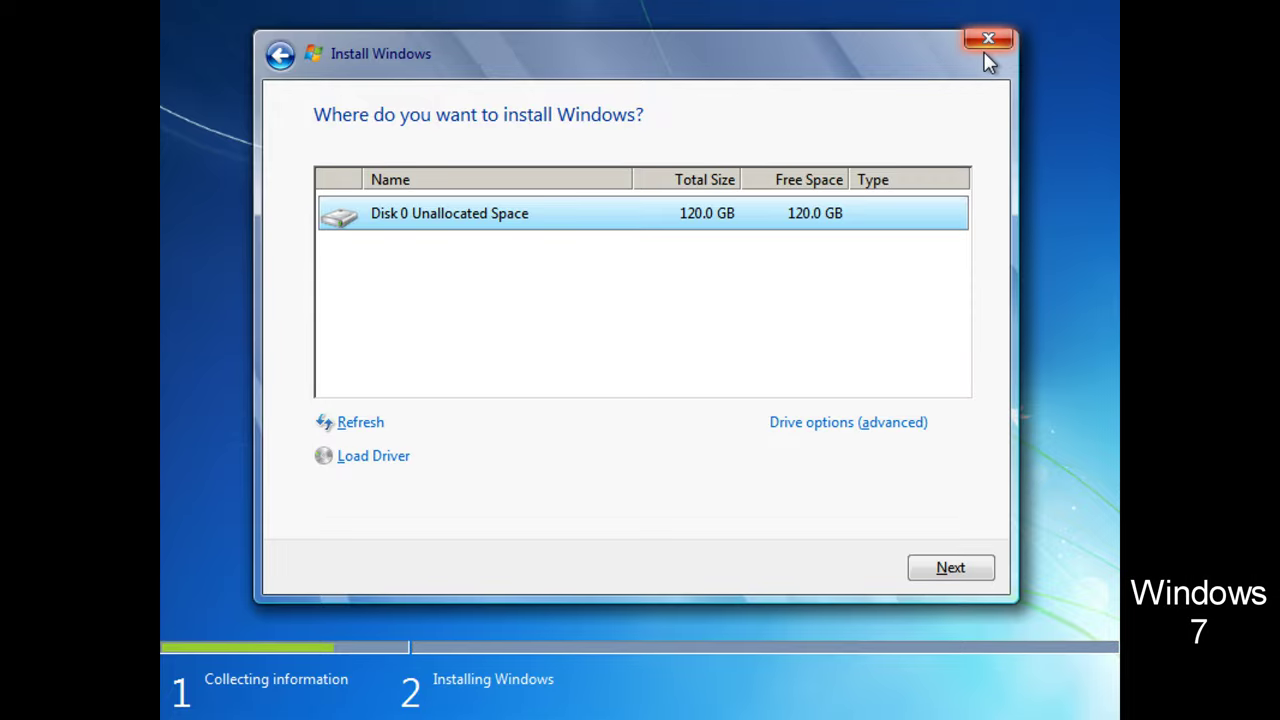
# Step: Cancel the Windows 7 installation from the disk selection page, then close the installer's start window and confirm cancelling
pyautogui.click(986, 42)
pyautogui.moveTo(729, 270)
pyautogui.mouseDown()
pyautogui.moveTo(694, 271)
pyautogui.moveTo(675, 118)
pyautogui.moveTo(594, 80)
pyautogui.moveTo(491, 283)
pyautogui.moveTo(994, 383)
pyautogui.moveTo(728, 277)
pyautogui.mouseUp()
pyautogui.click(800, 450)
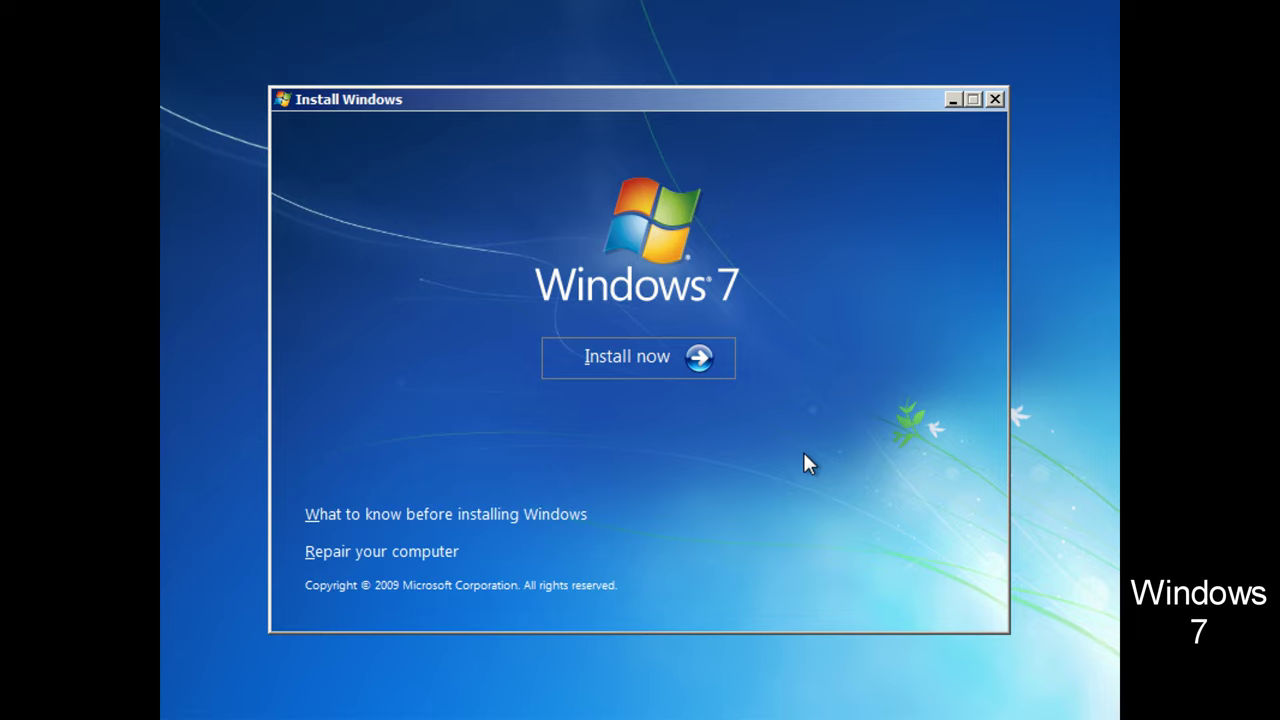
pyautogui.click(992, 99)
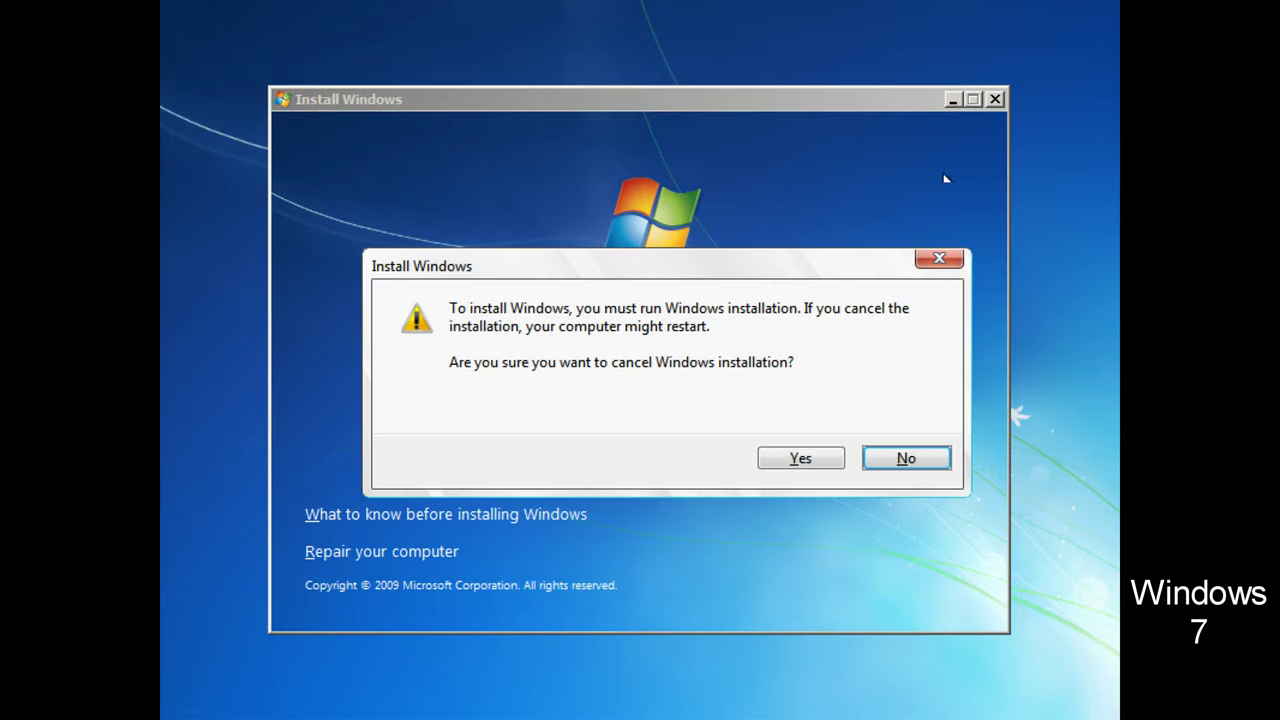
pyautogui.moveTo(823, 268)
pyautogui.mouseDown()
pyautogui.moveTo(632, 190)
pyautogui.moveTo(991, 353)
pyautogui.moveTo(842, 262)
pyautogui.moveTo(803, 274)
pyautogui.mouseUp()
pyautogui.click(795, 462)
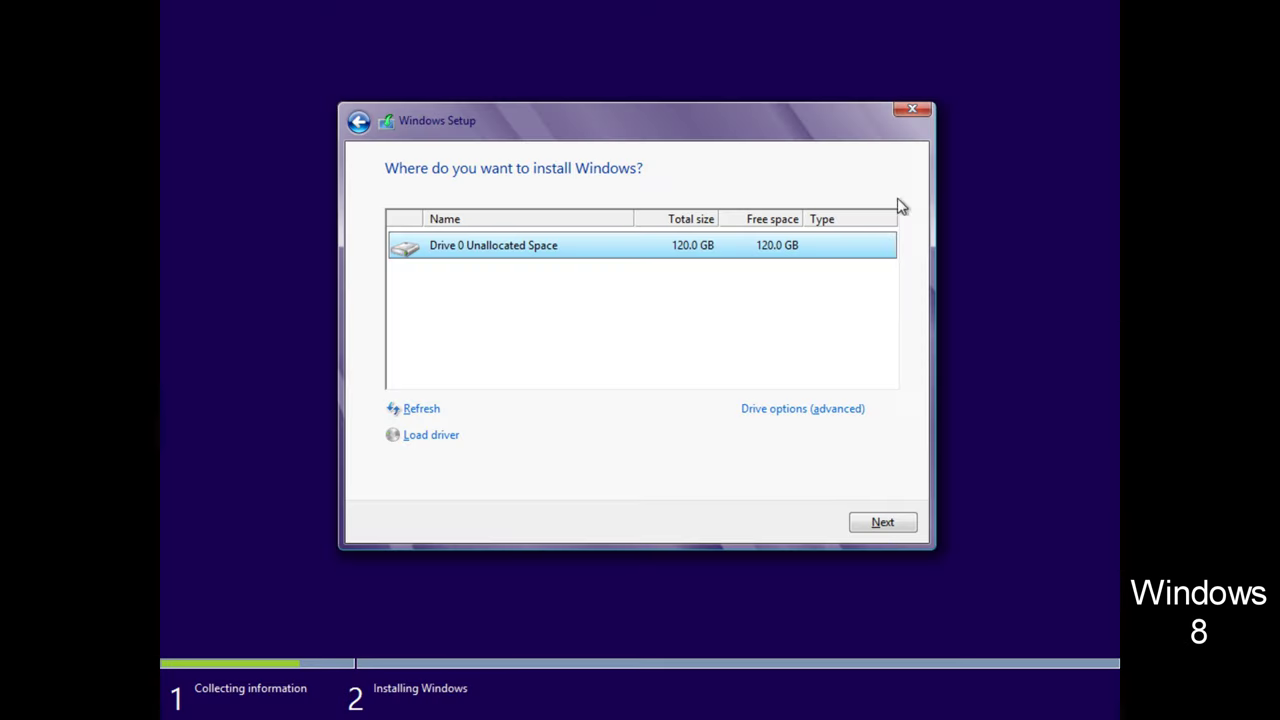
# Step: Quit Windows 8 setup from the drive selection page, then close its start window and confirm cancelling the installation
pyautogui.click(910, 111)
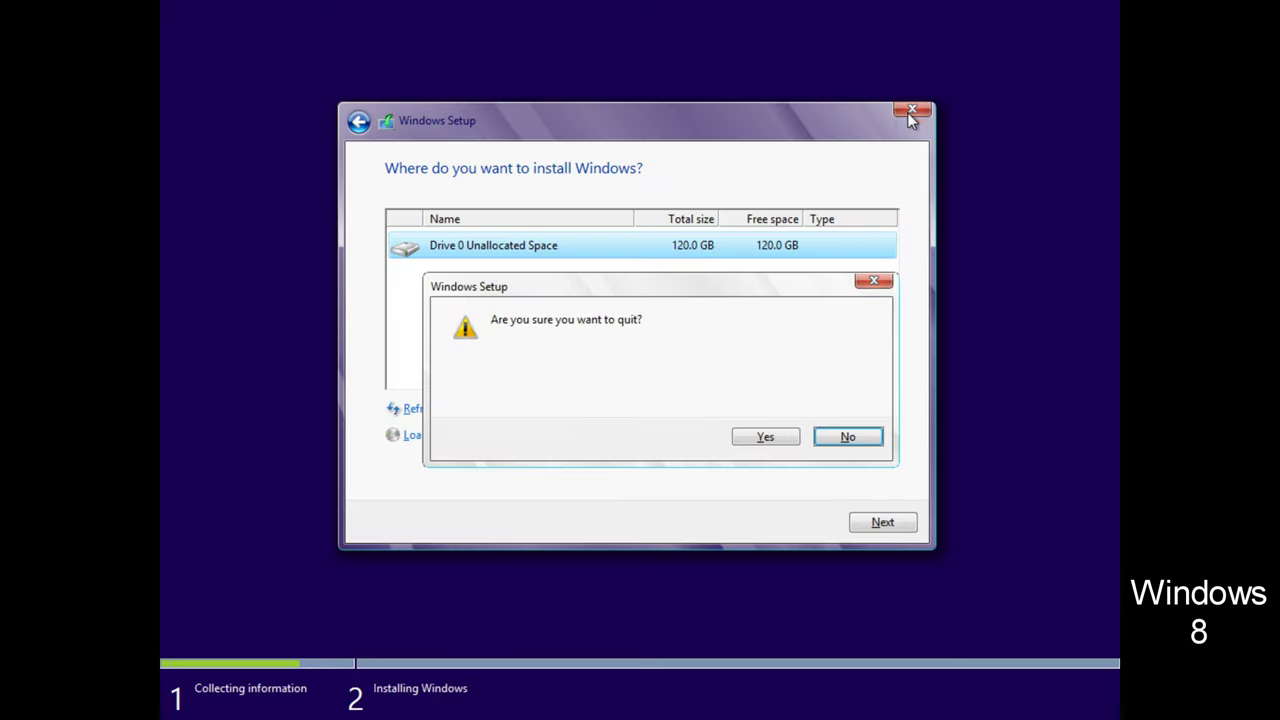
pyautogui.moveTo(731, 295)
pyautogui.mouseDown()
pyautogui.moveTo(714, 274)
pyautogui.moveTo(543, 217)
pyautogui.moveTo(657, 323)
pyautogui.moveTo(918, 312)
pyautogui.moveTo(803, 226)
pyautogui.moveTo(734, 240)
pyautogui.moveTo(731, 288)
pyautogui.mouseUp()
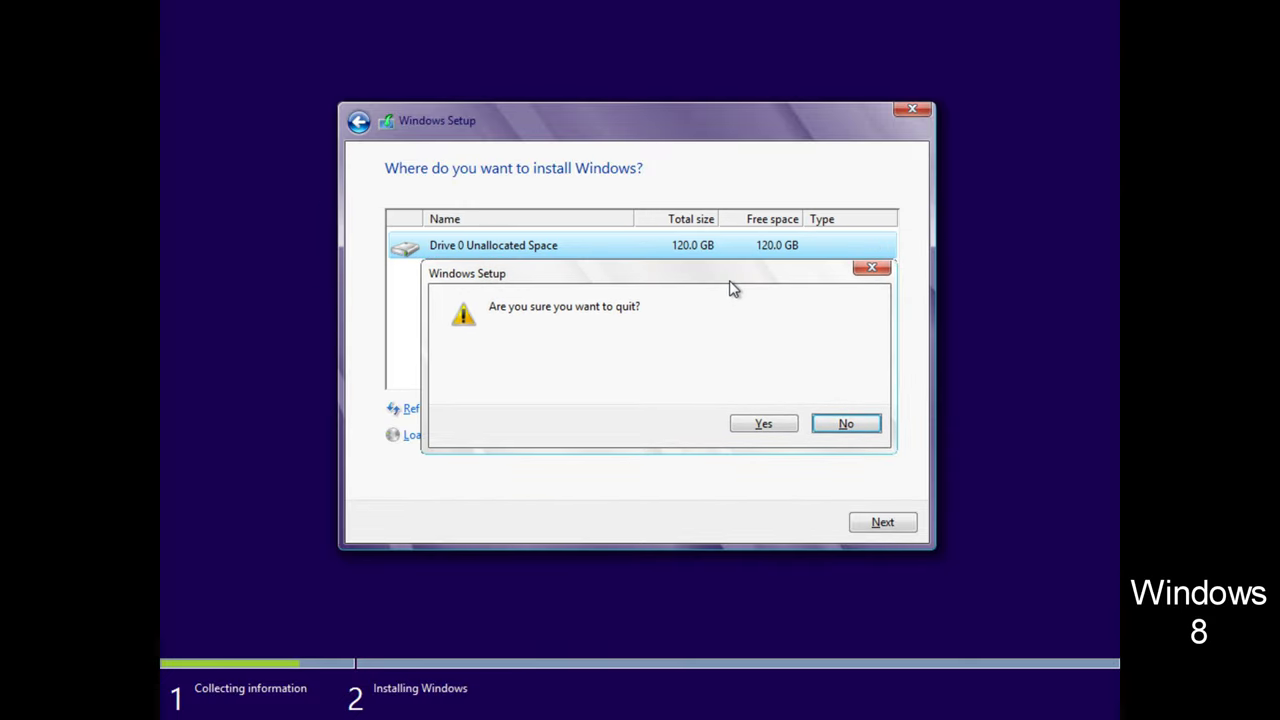
pyautogui.click(777, 425)
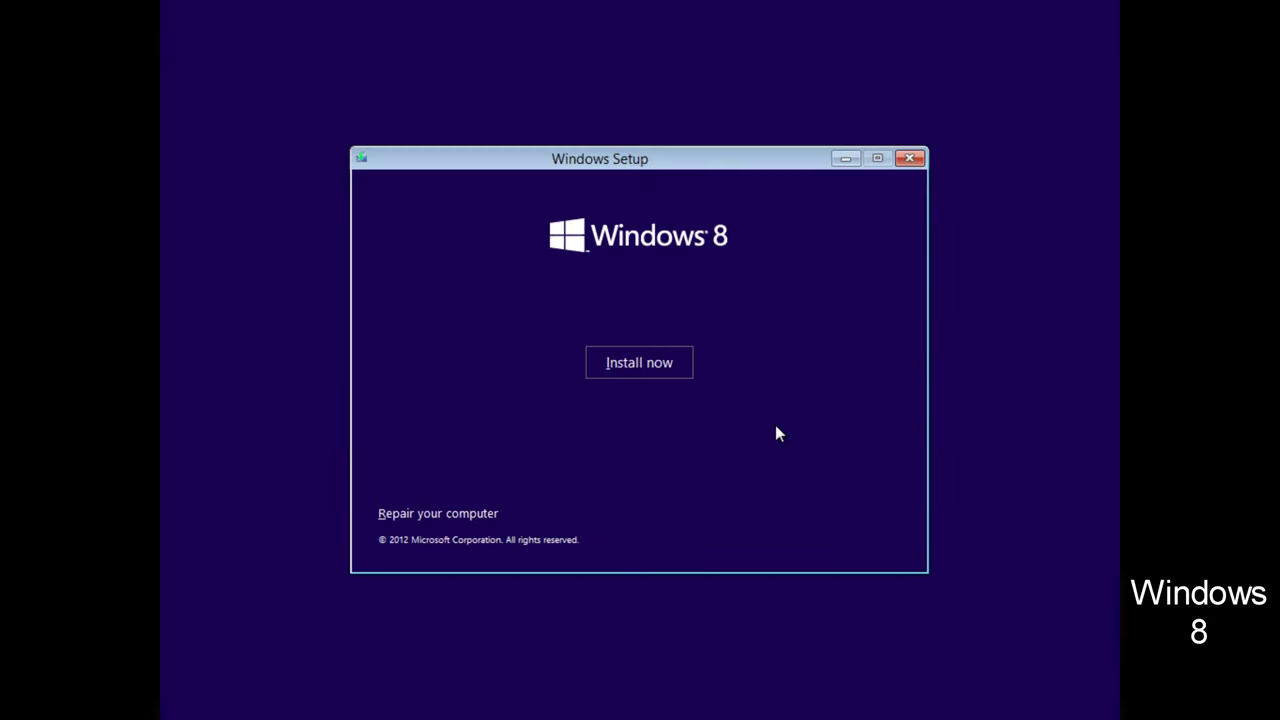
pyautogui.click(915, 165)
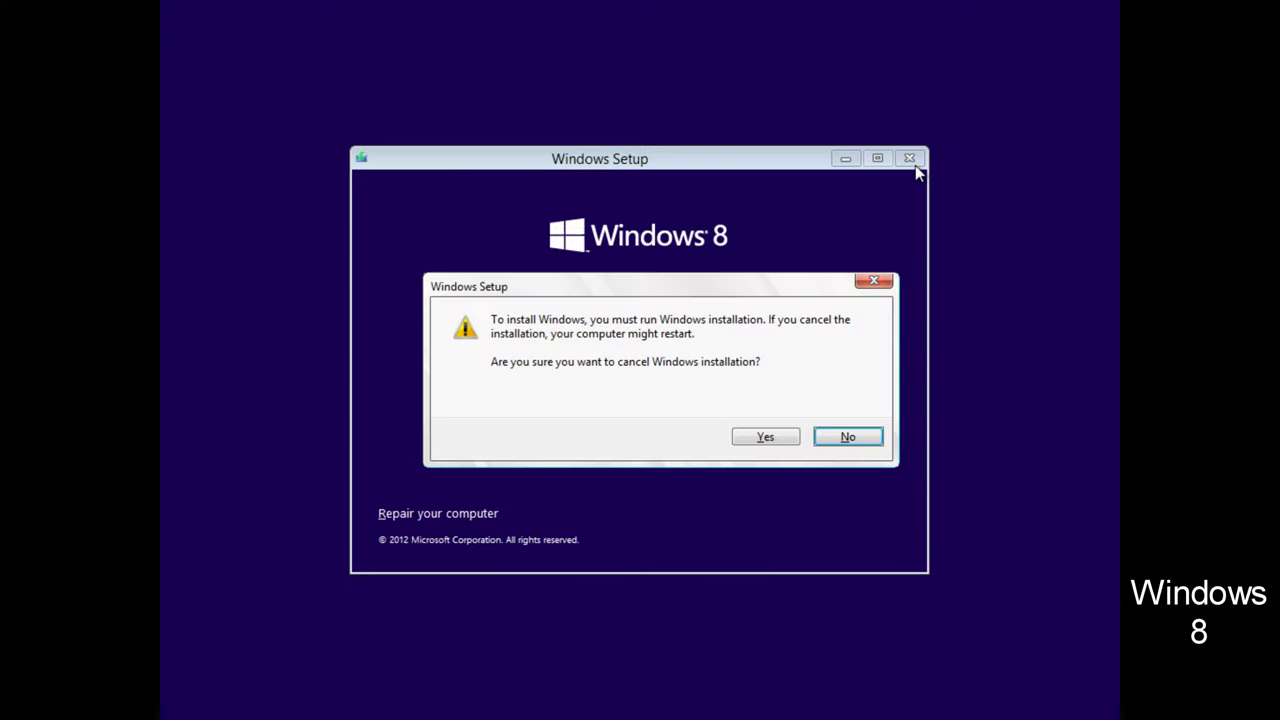
pyautogui.moveTo(800, 291)
pyautogui.mouseDown()
pyautogui.moveTo(905, 245)
pyautogui.moveTo(574, 180)
pyautogui.moveTo(806, 309)
pyautogui.moveTo(787, 291)
pyautogui.mouseUp()
pyautogui.click(756, 440)
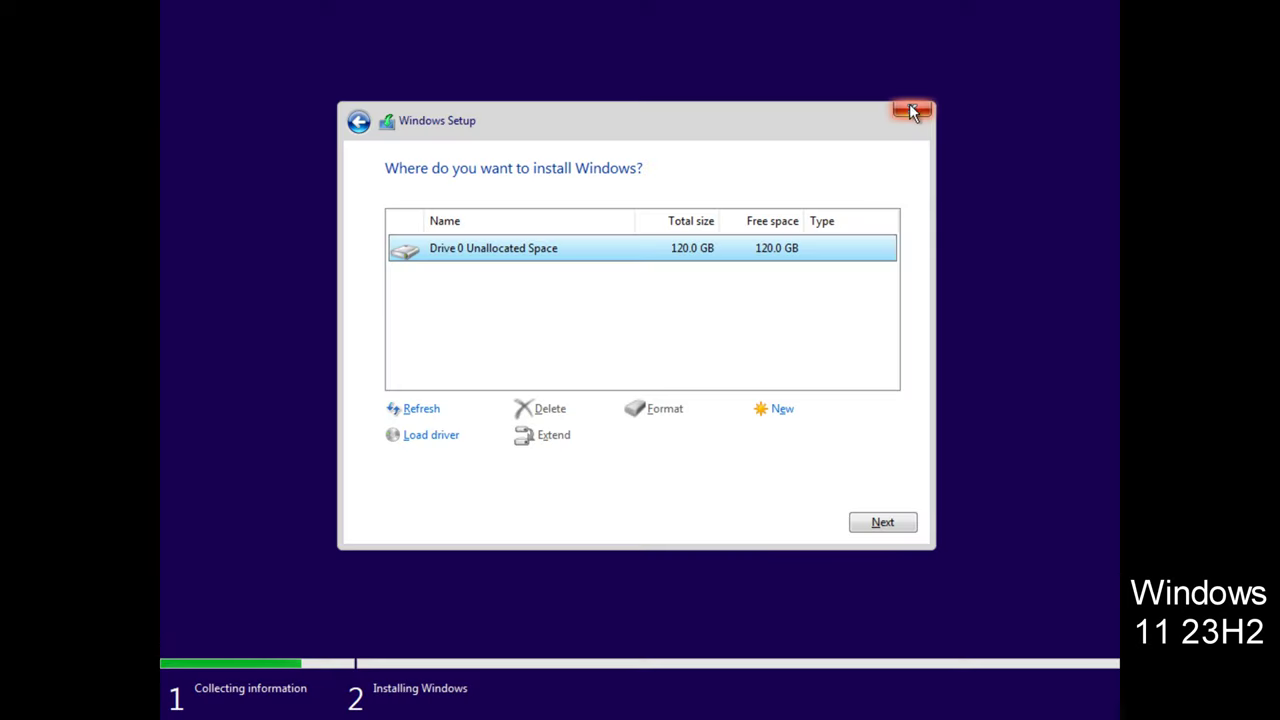
# Step: Quit Windows 11 23H2 setup from the drive selection page, then close its start window and confirm cancelling the installation
pyautogui.click(909, 110)
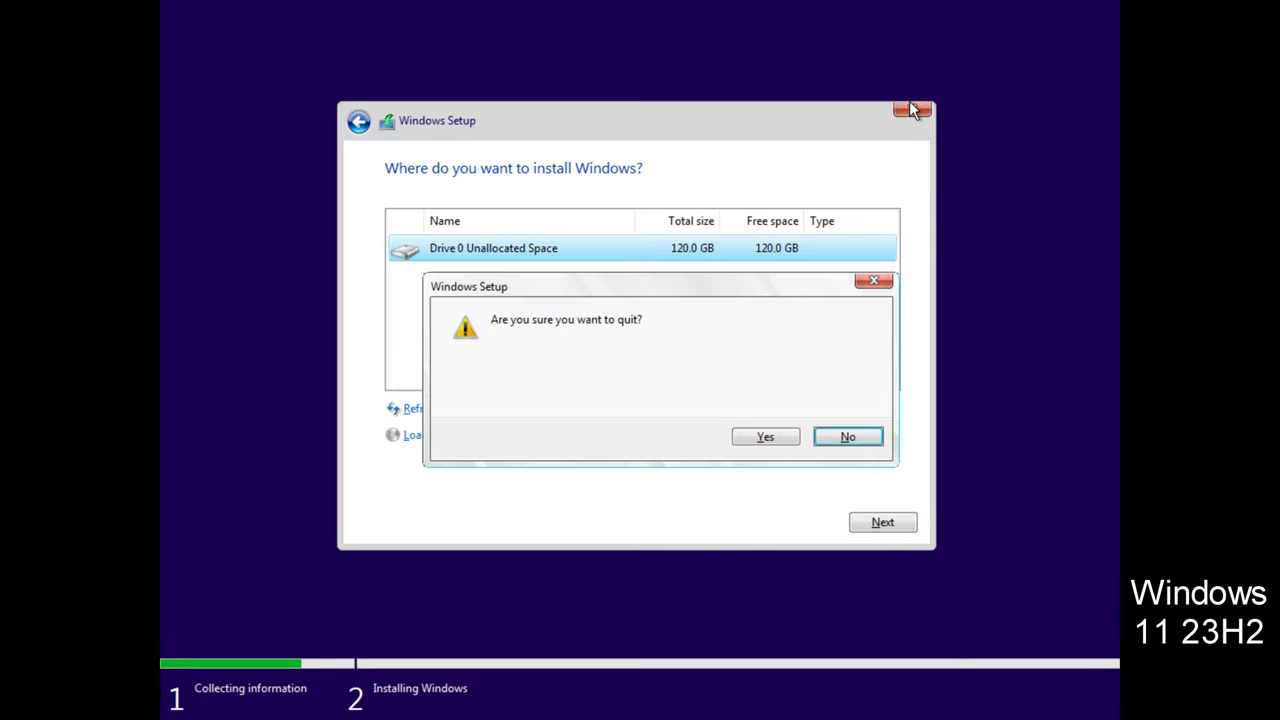
pyautogui.moveTo(751, 290); pyautogui.dragTo(733, 260)
pyautogui.click(737, 407)
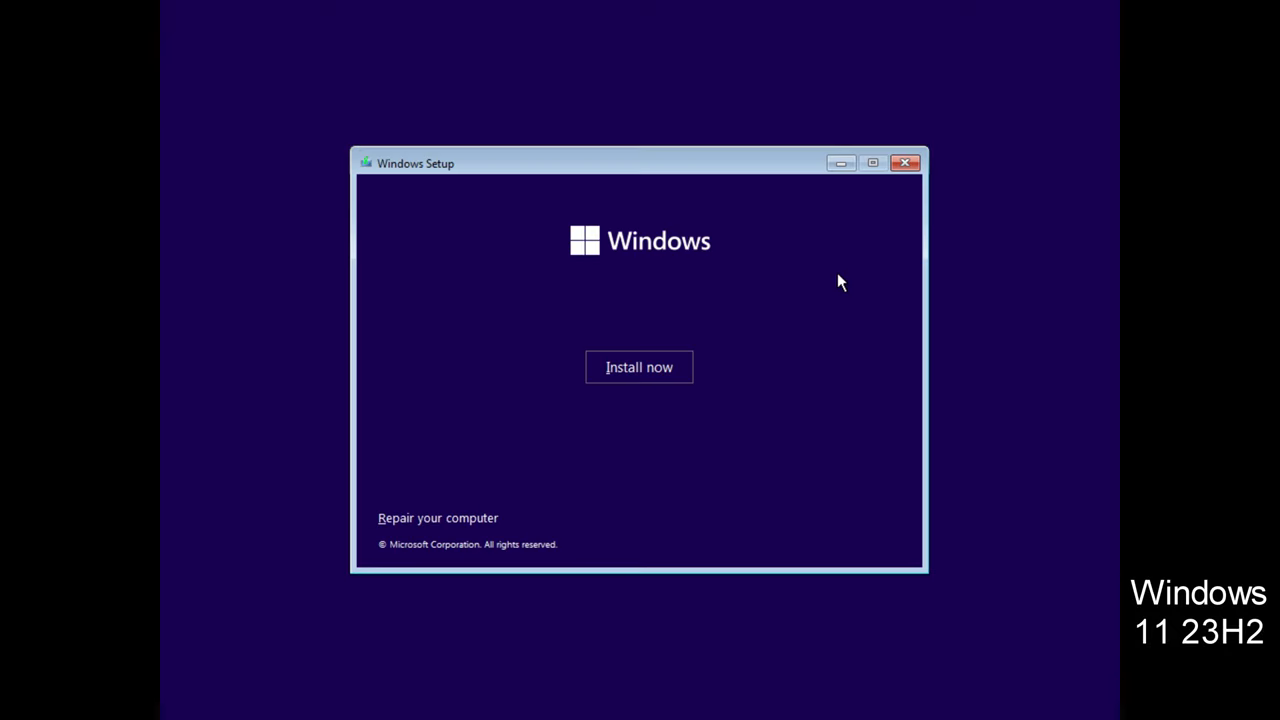
pyautogui.click(904, 163)
pyautogui.moveTo(772, 290)
pyautogui.mouseDown()
pyautogui.moveTo(757, 286)
pyautogui.moveTo(757, 246)
pyautogui.moveTo(680, 163)
pyautogui.moveTo(665, 257)
pyautogui.moveTo(730, 349)
pyautogui.moveTo(751, 290)
pyautogui.mouseUp()
pyautogui.click(717, 438)
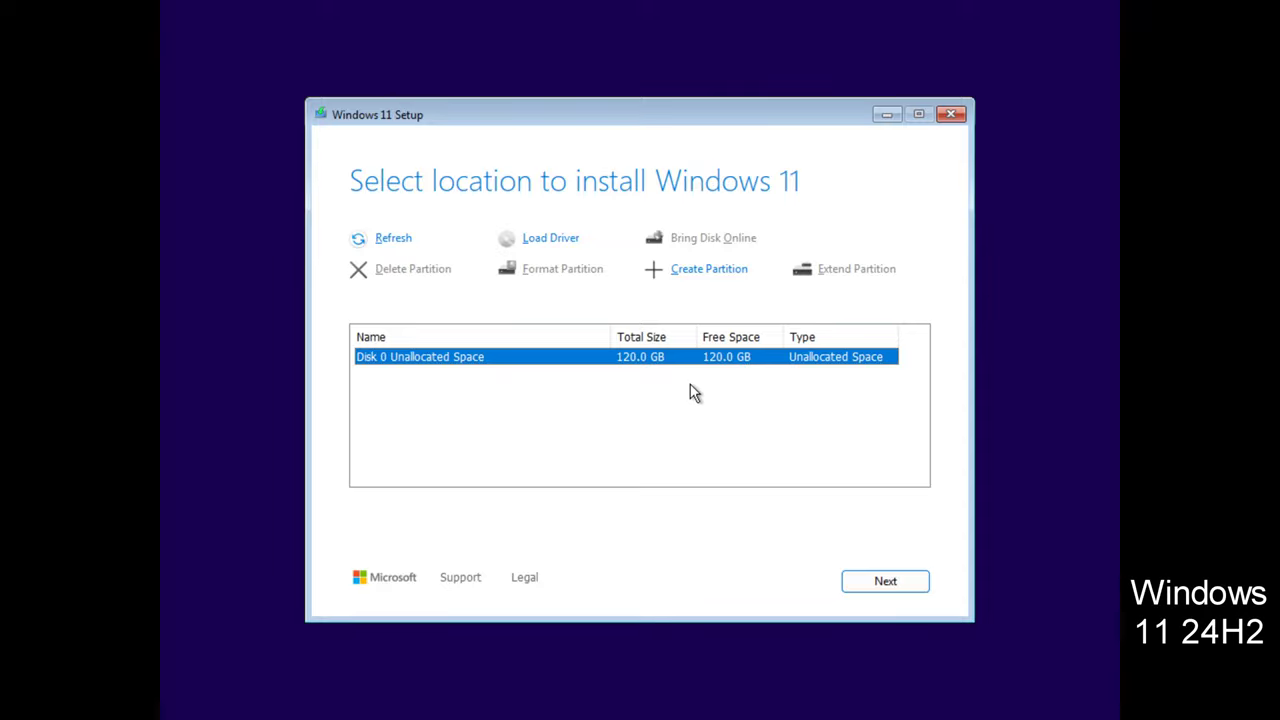
# Step: Quit Windows 11 24H2 setup from the install location page and confirm quitting
pyautogui.click(949, 116)
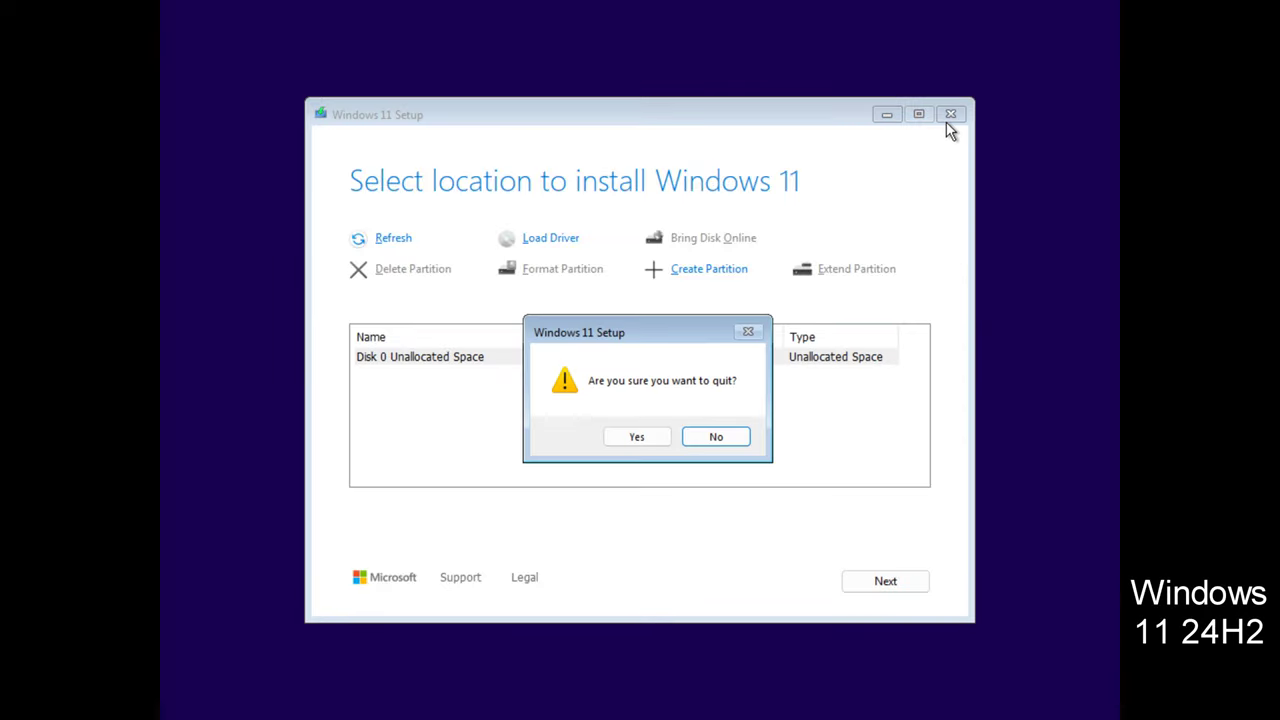
pyautogui.moveTo(638, 328)
pyautogui.mouseDown()
pyautogui.moveTo(484, 126)
pyautogui.moveTo(337, 194)
pyautogui.moveTo(532, 410)
pyautogui.moveTo(891, 357)
pyautogui.moveTo(683, 371)
pyautogui.moveTo(629, 328)
pyautogui.mouseUp()
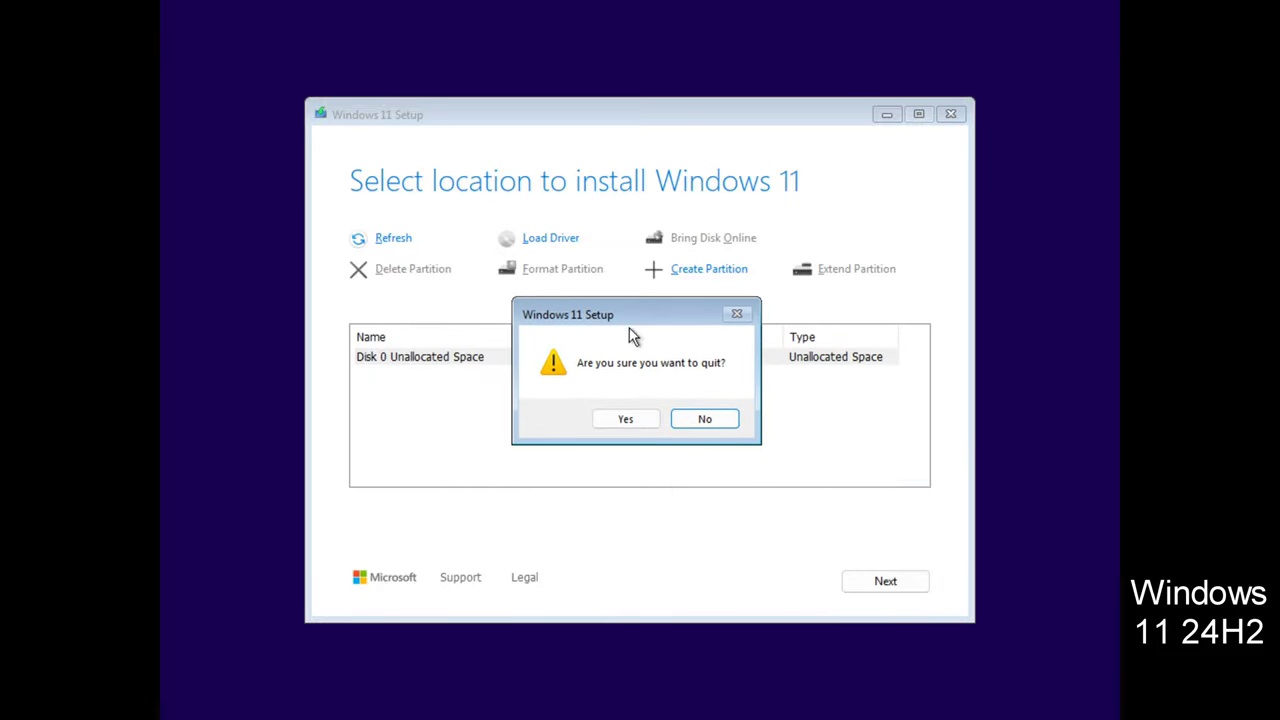
pyautogui.click(634, 428)
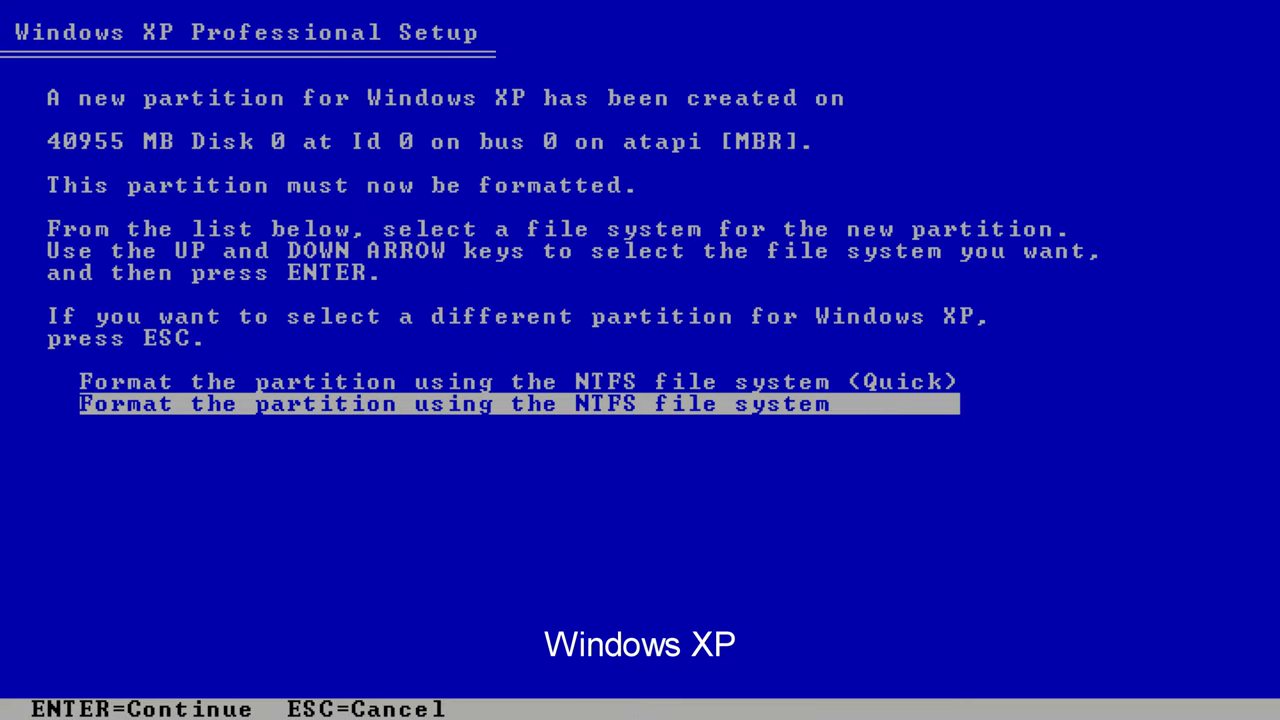
# Step: Quick-format the new Windows XP partition with NTFS, and install Windows Vista on the Disk 0 unallocated space with an immediate restart
pyautogui.press('Up')
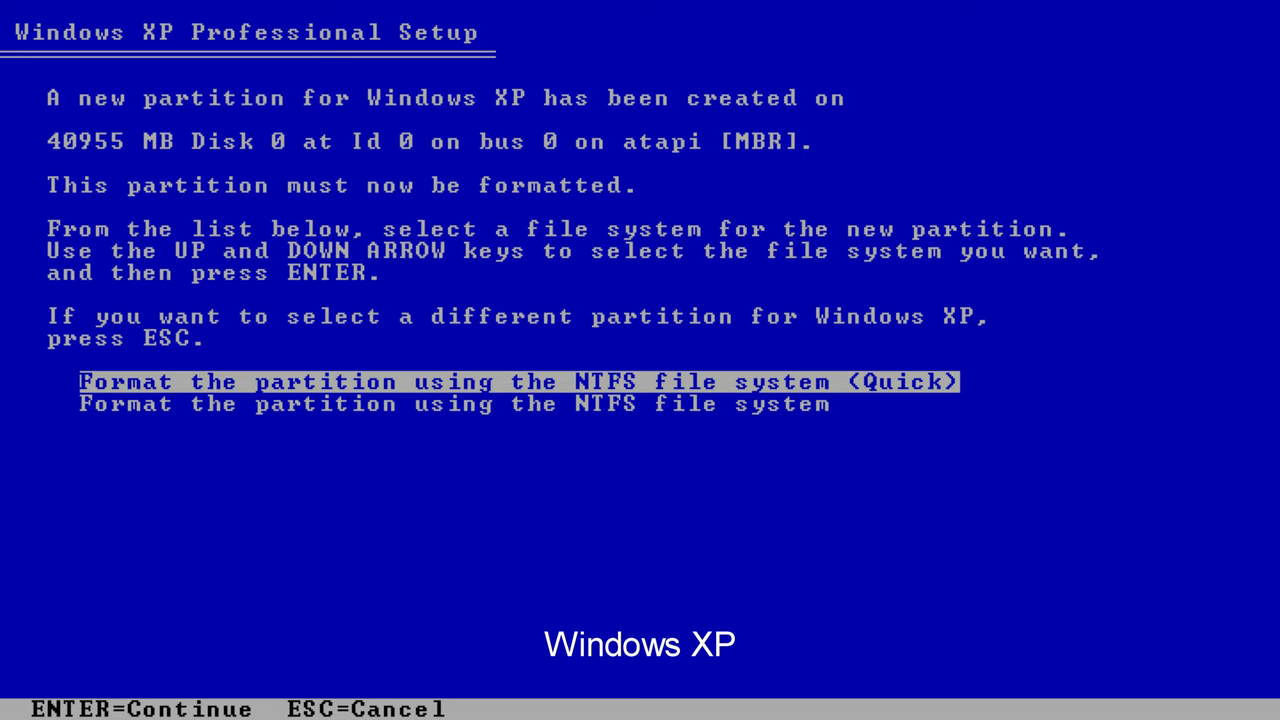
pyautogui.press('Return')
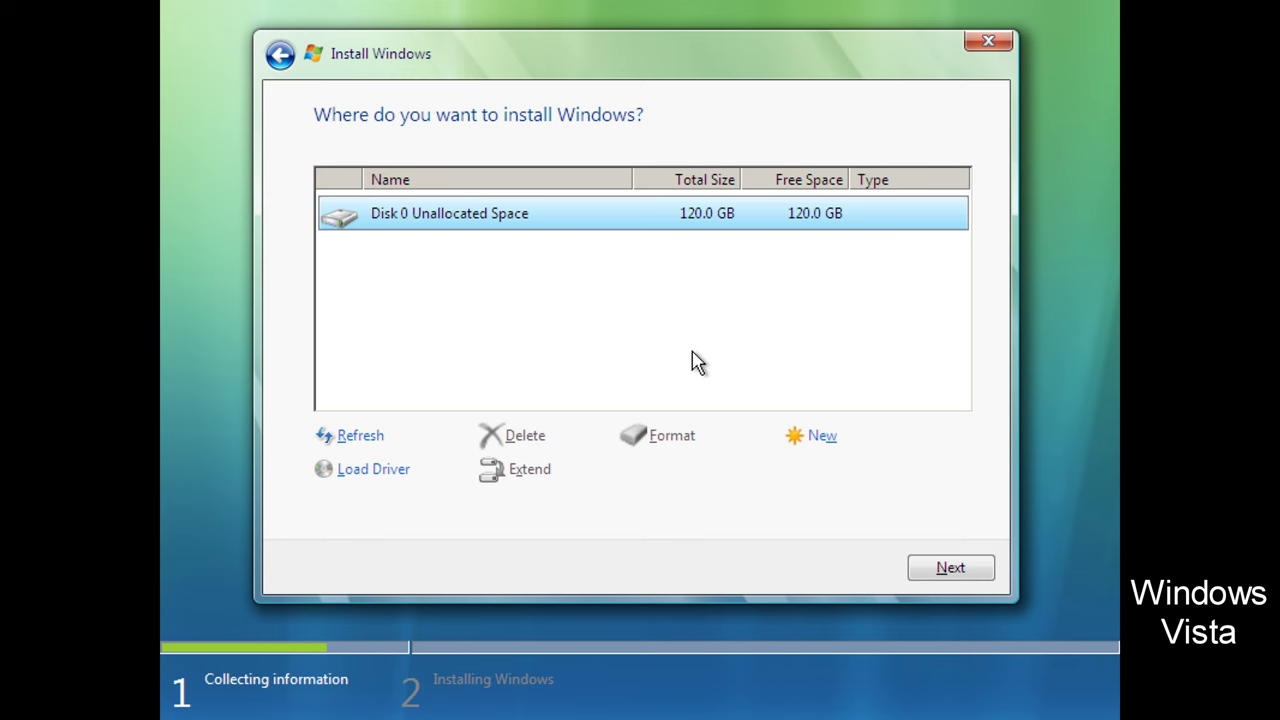
pyautogui.click(933, 575)
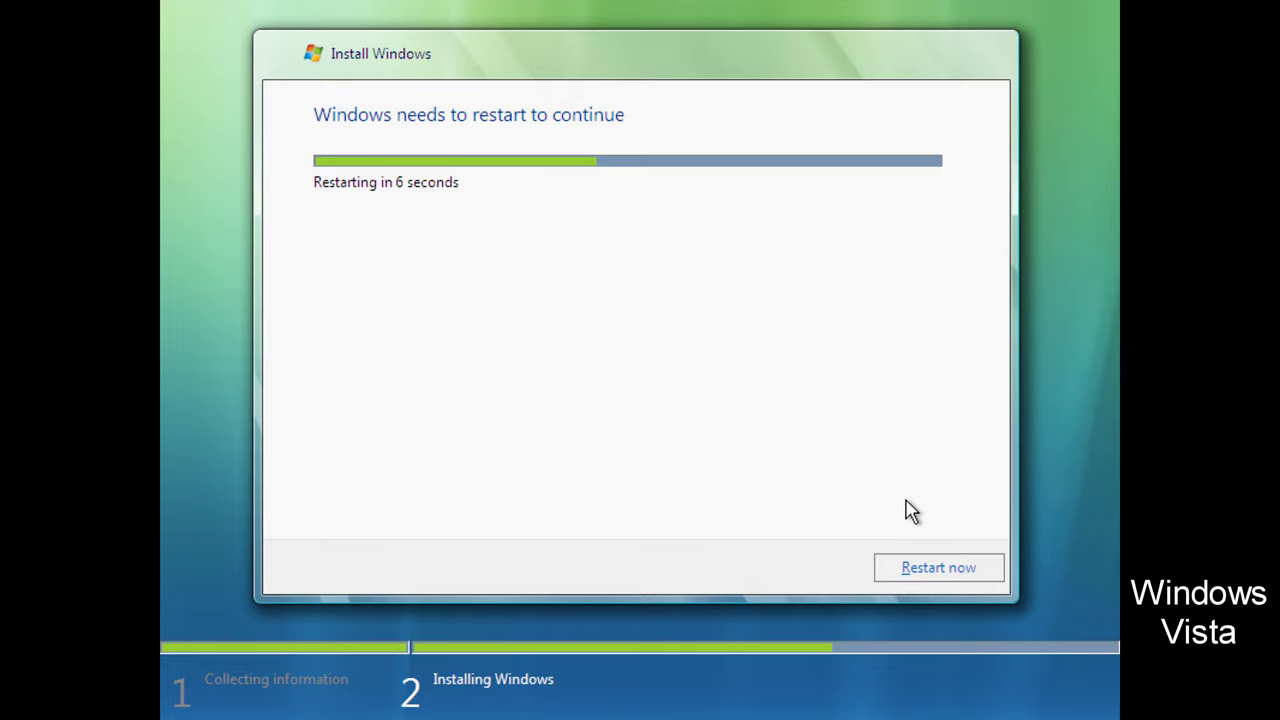
pyautogui.click(945, 572)
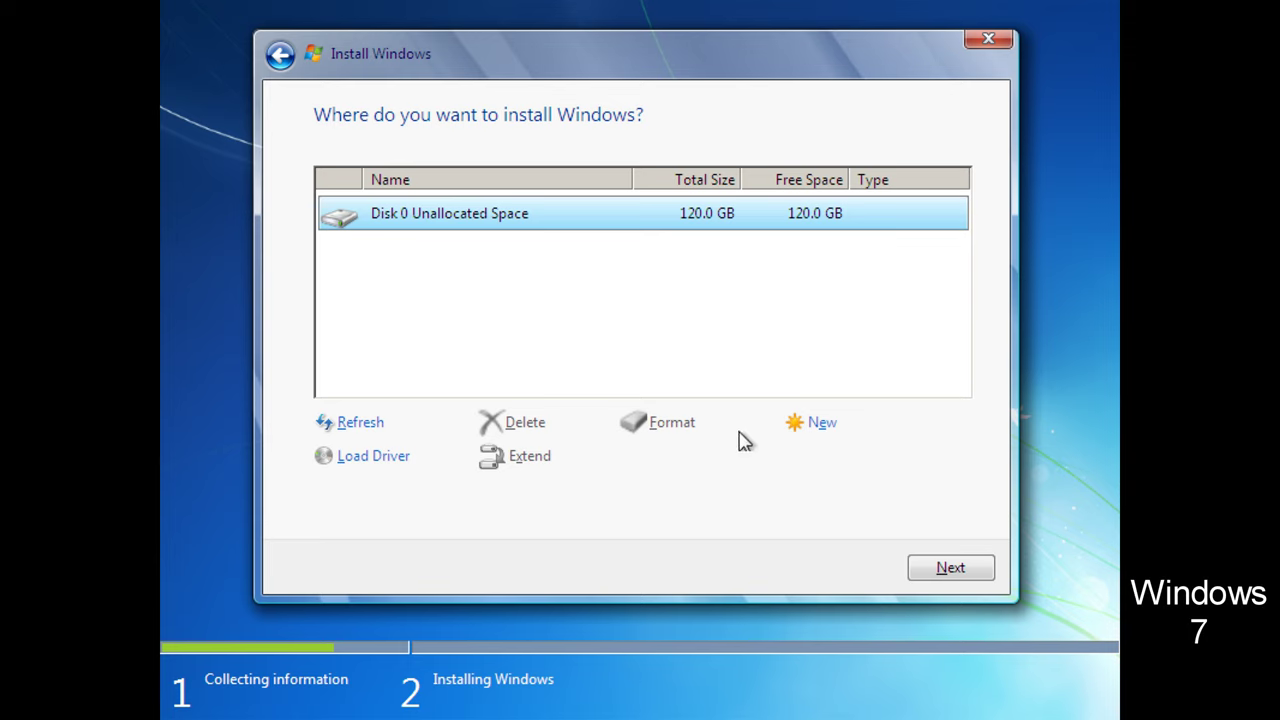
# Step: Install Windows 7 on the Disk 0 unallocated space and Windows 8 on the Drive 0 unallocated space, restarting each immediately
pyautogui.click(940, 567)
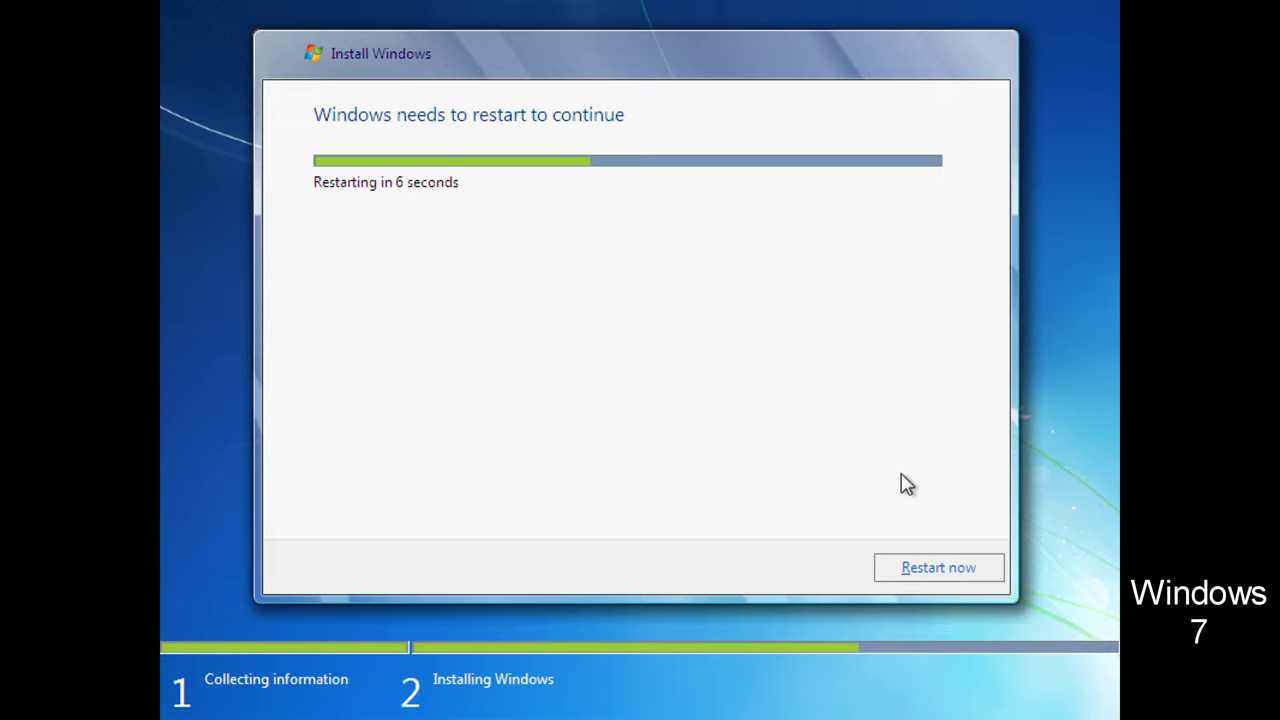
pyautogui.click(933, 572)
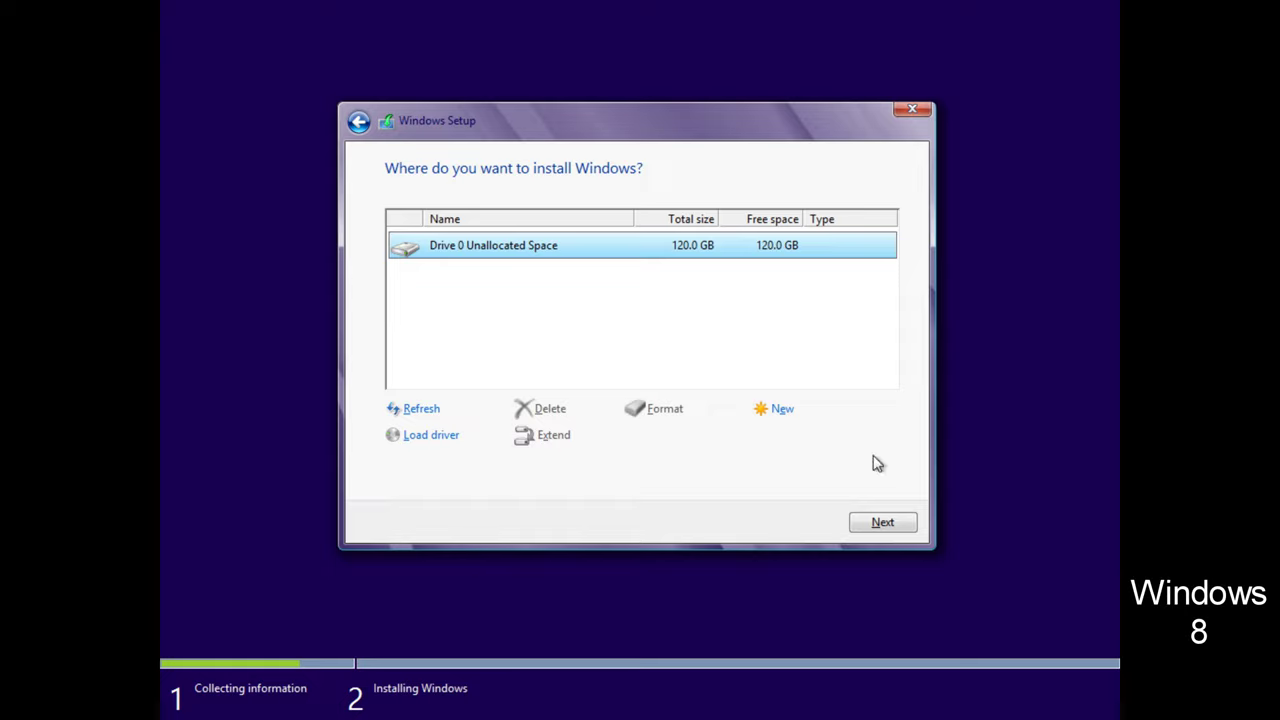
pyautogui.click(895, 526)
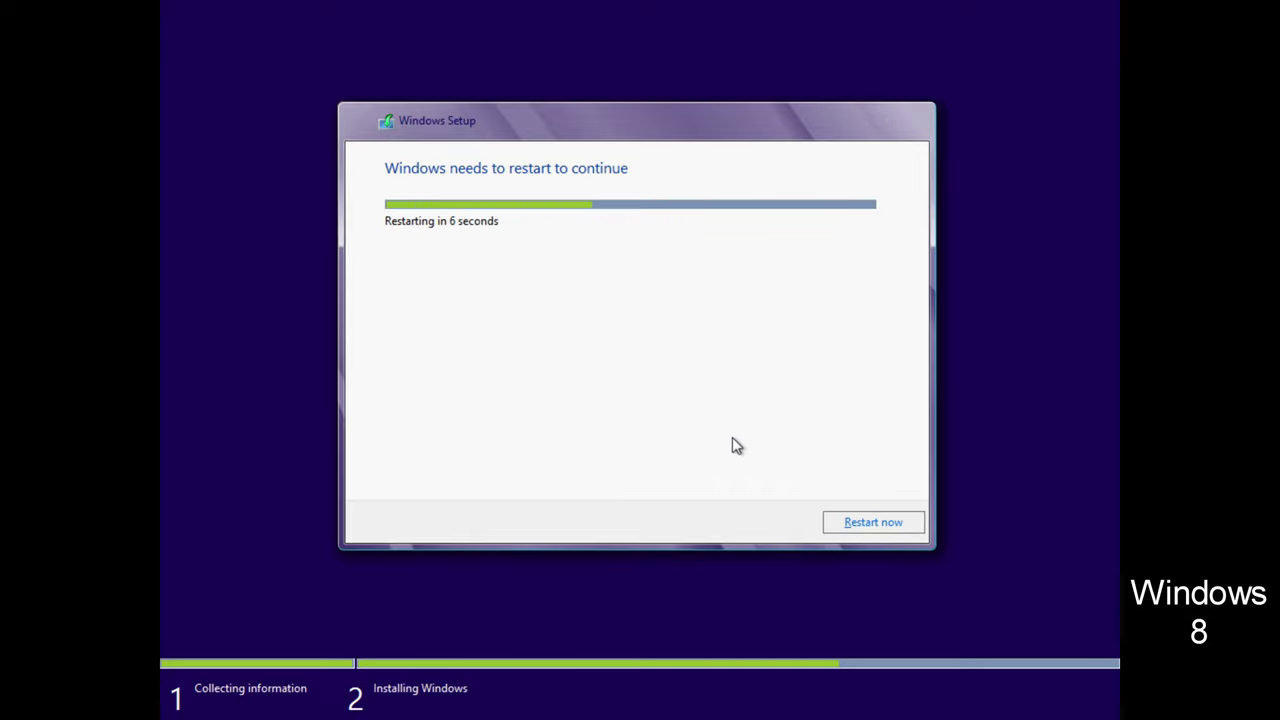
pyautogui.click(870, 523)
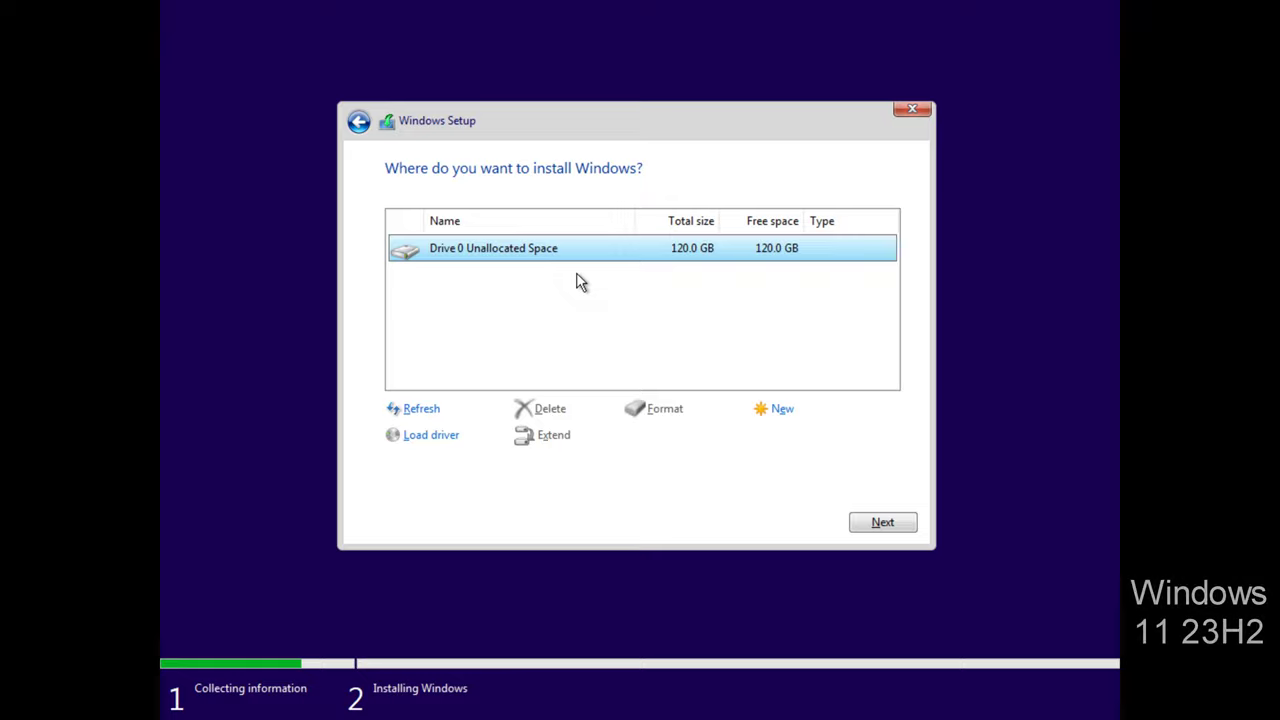
# Step: Install Windows 11 23H2 on the Drive 0 unallocated space and restart, and start installing Windows 11 Pro 24H2 on its Disk 0 unallocated space
pyautogui.click(886, 521)
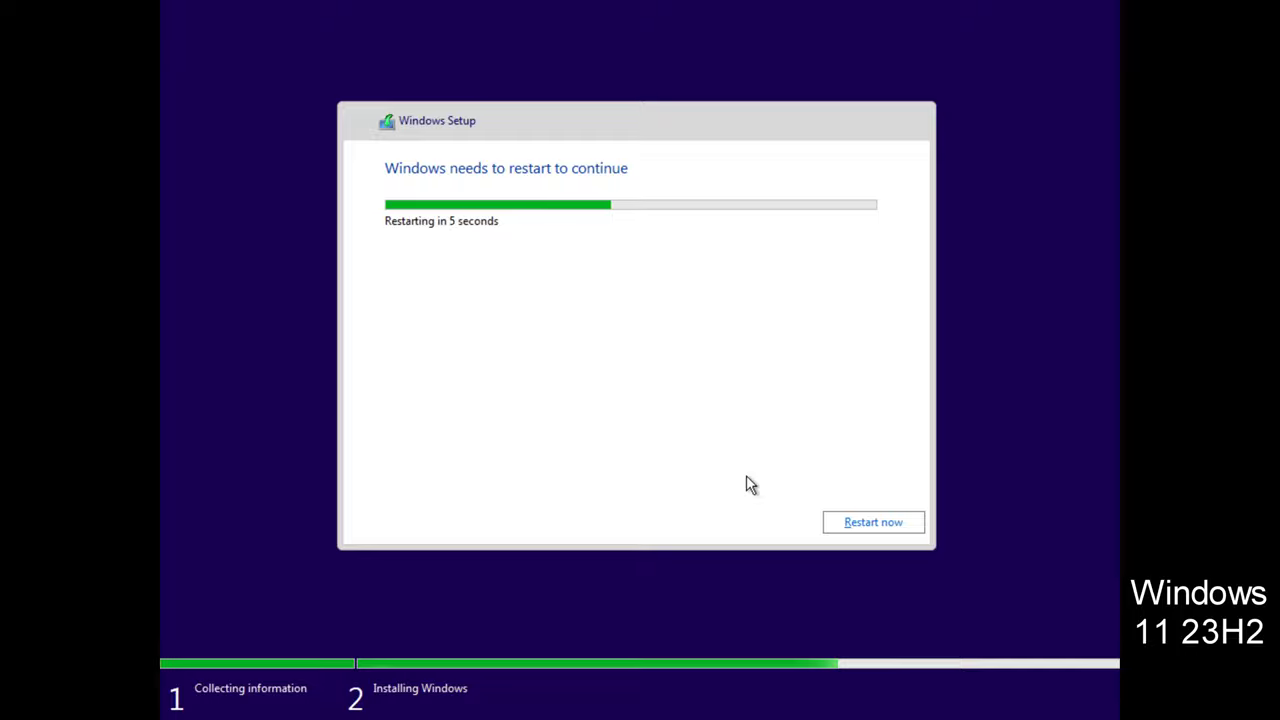
pyautogui.click(874, 524)
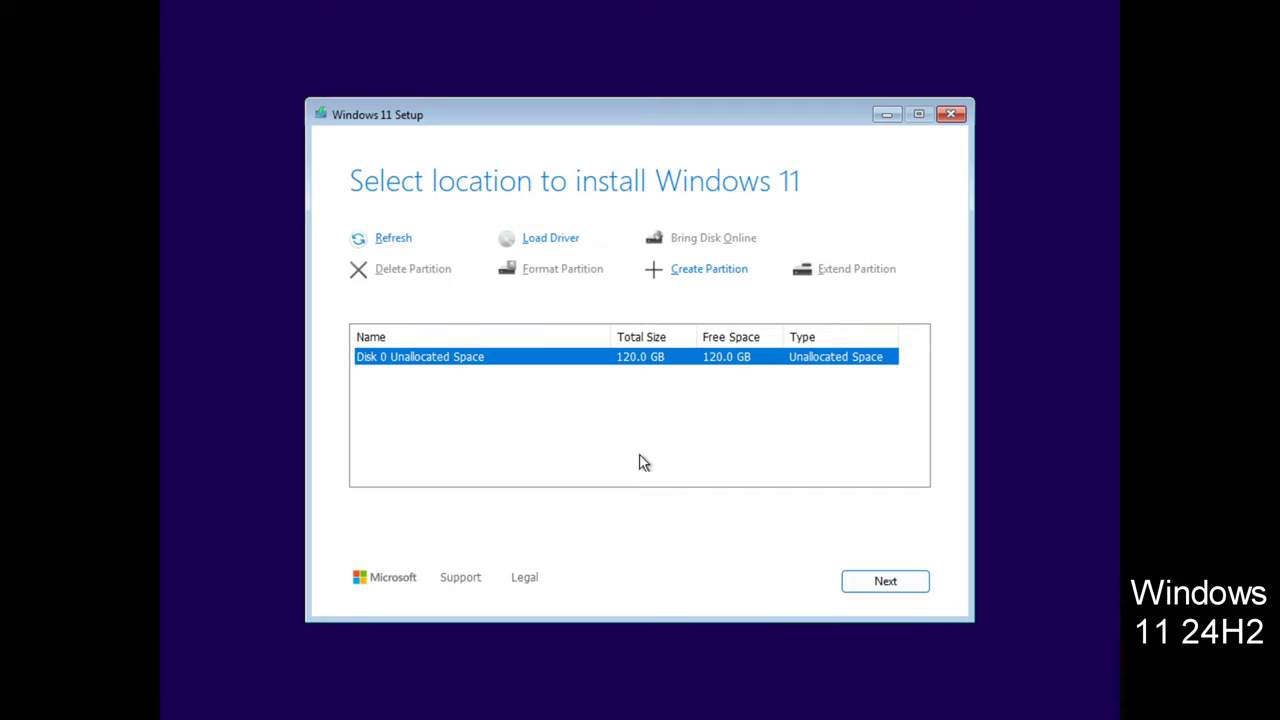
pyautogui.click(884, 583)
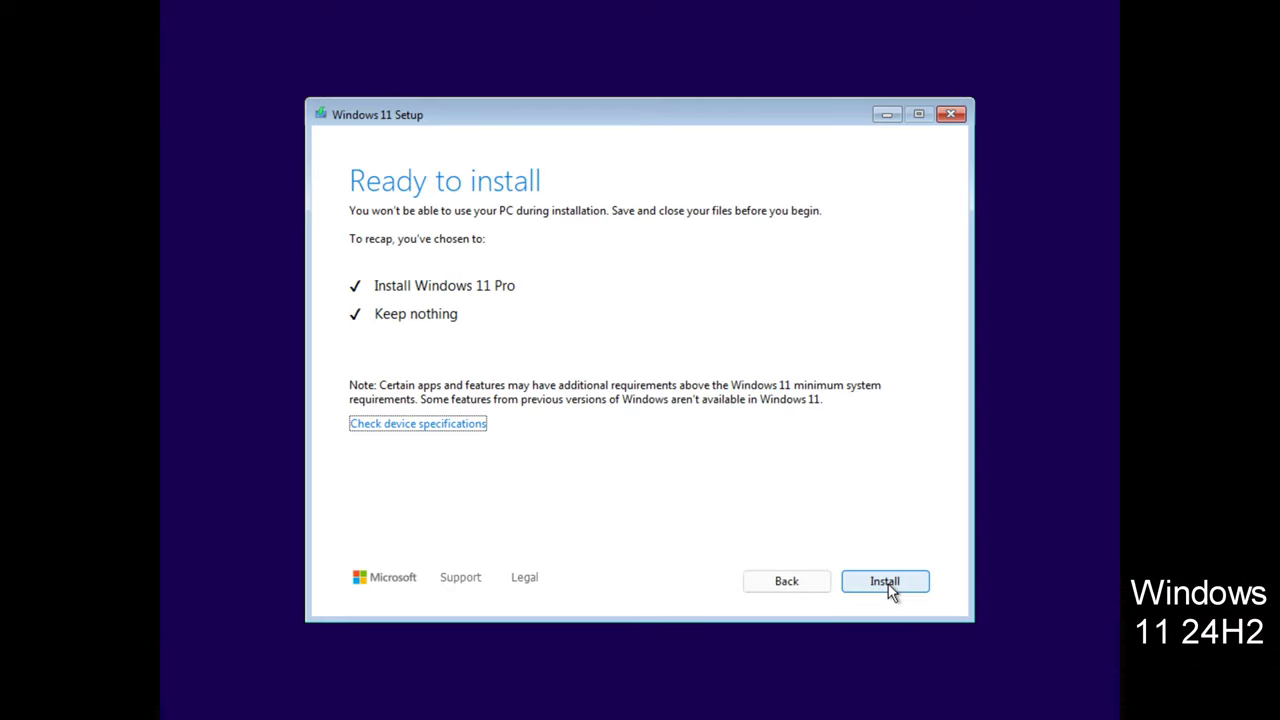
pyautogui.click(885, 582)
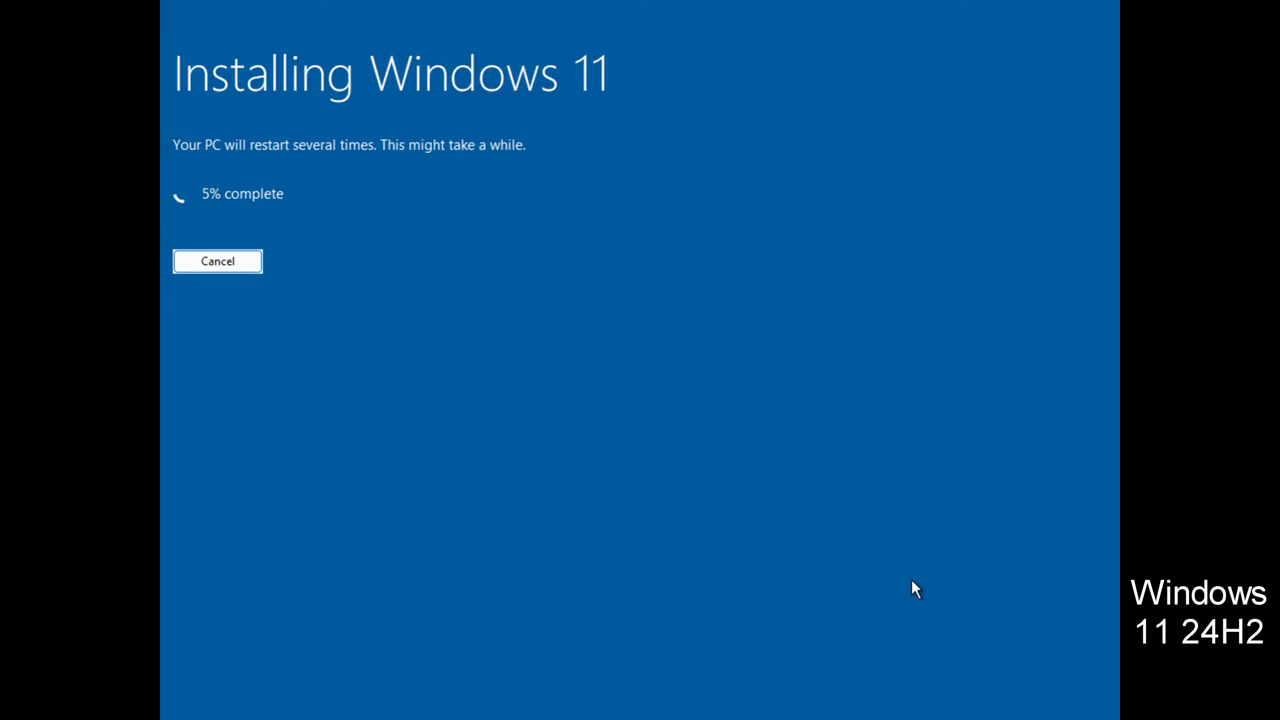